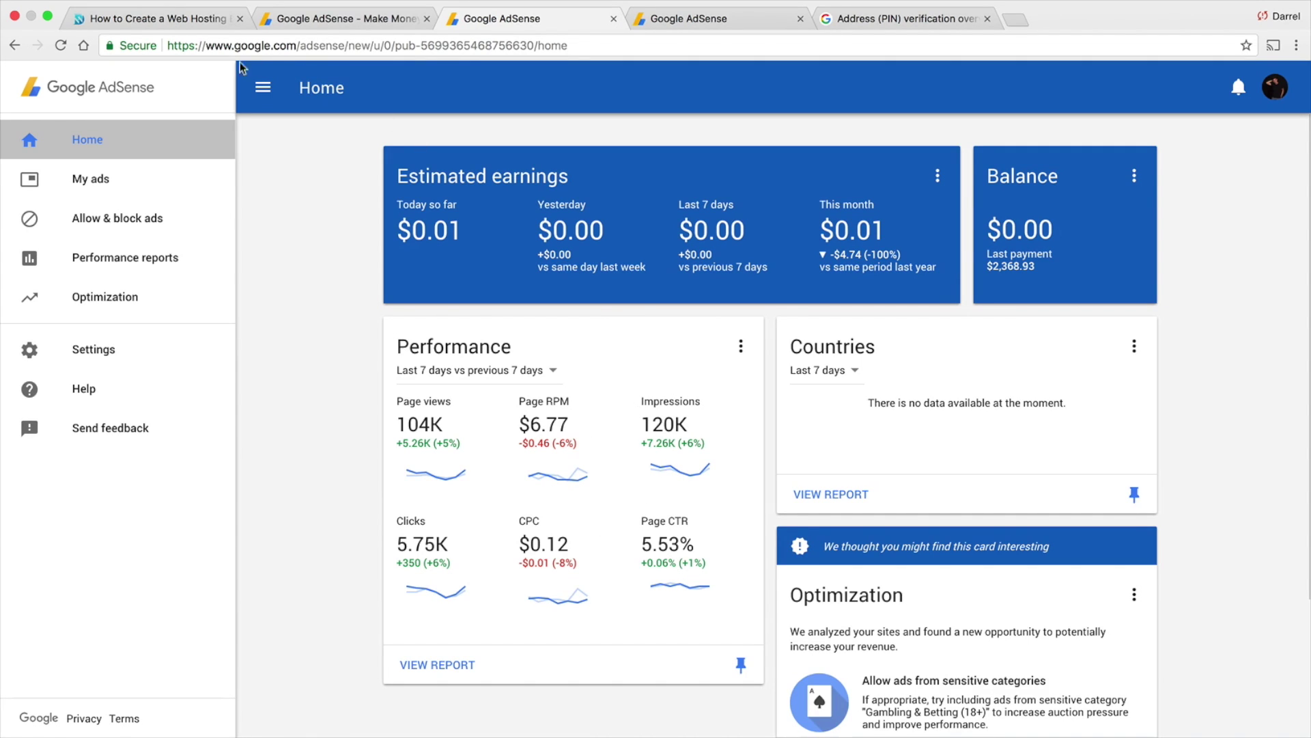
Open the web hosting article on the WordPress blog and scroll through its existing ads
{"action": "left_click", "coordinate": [170, 20]}
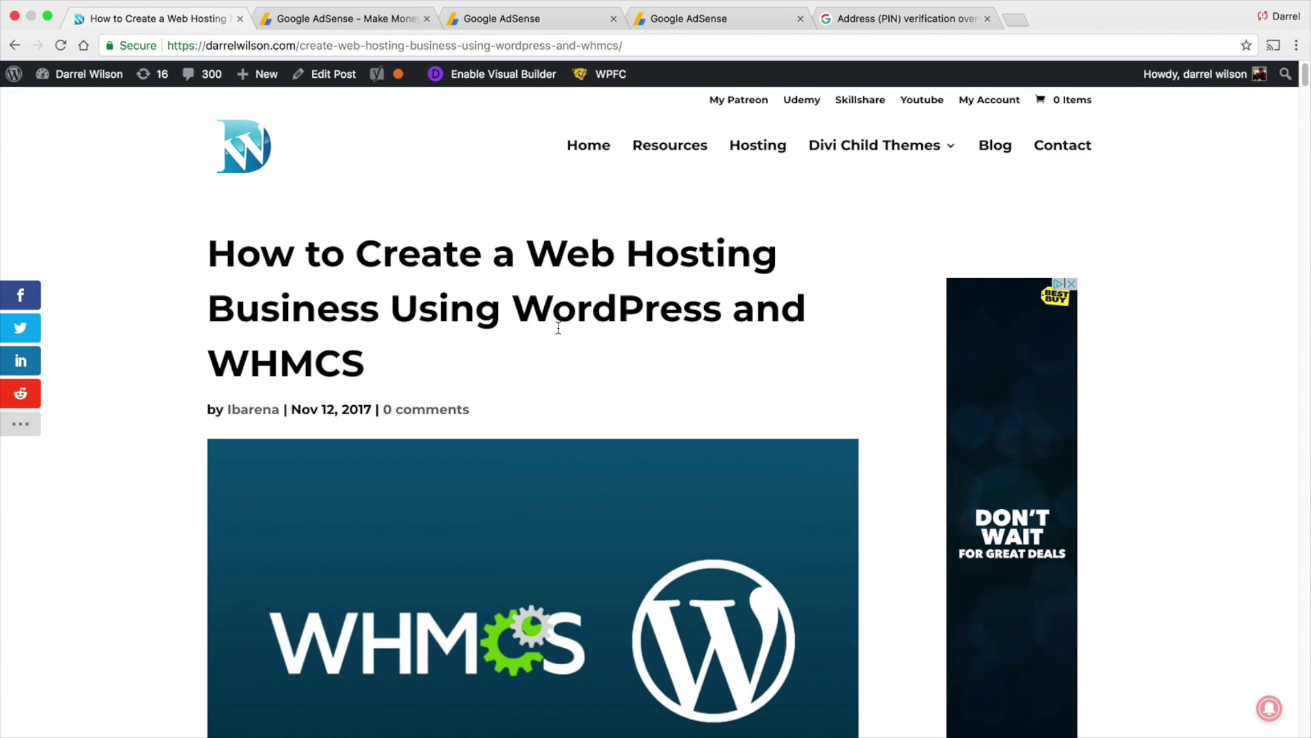
{"action": "scroll", "coordinate": [576, 328], "scroll_direction": "down", "scroll_amount": 2}
{"action": "scroll", "coordinate": [618, 299], "scroll_direction": "up", "scroll_amount": 2}
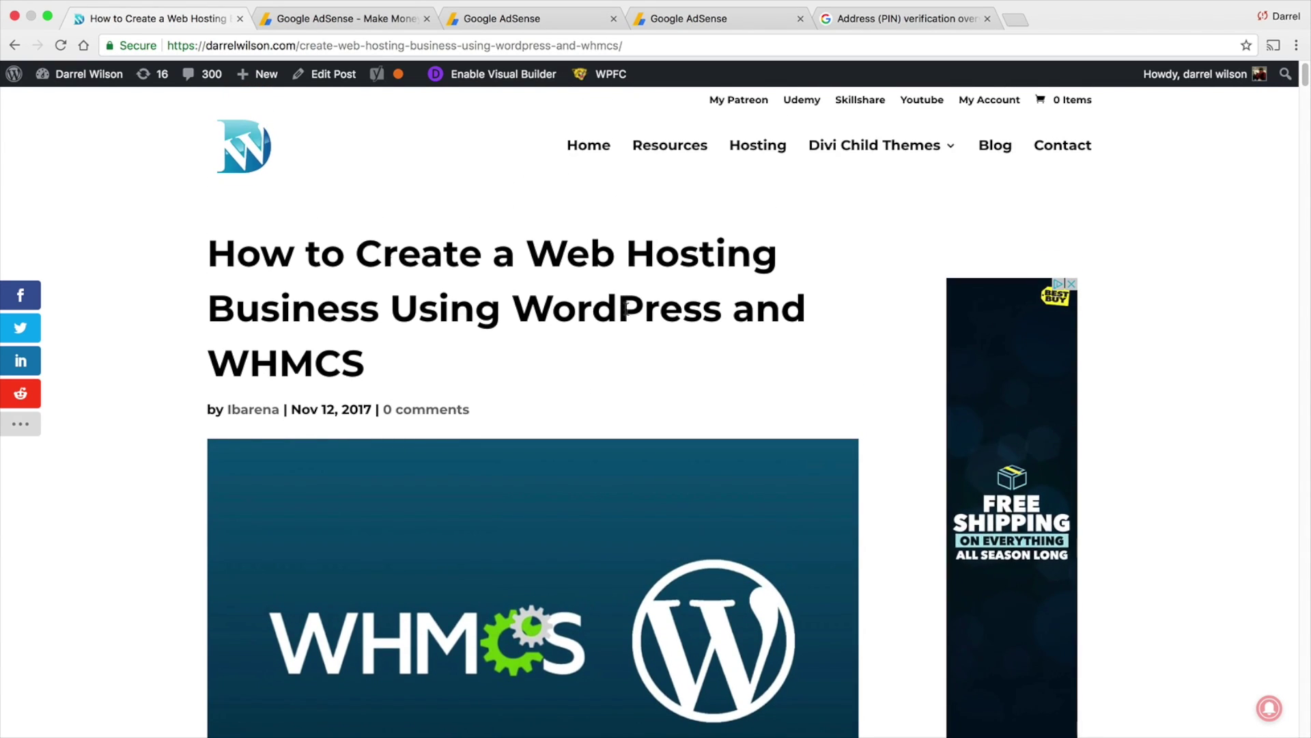
{"action": "scroll", "coordinate": [618, 299], "scroll_direction": "down", "scroll_amount": 2}
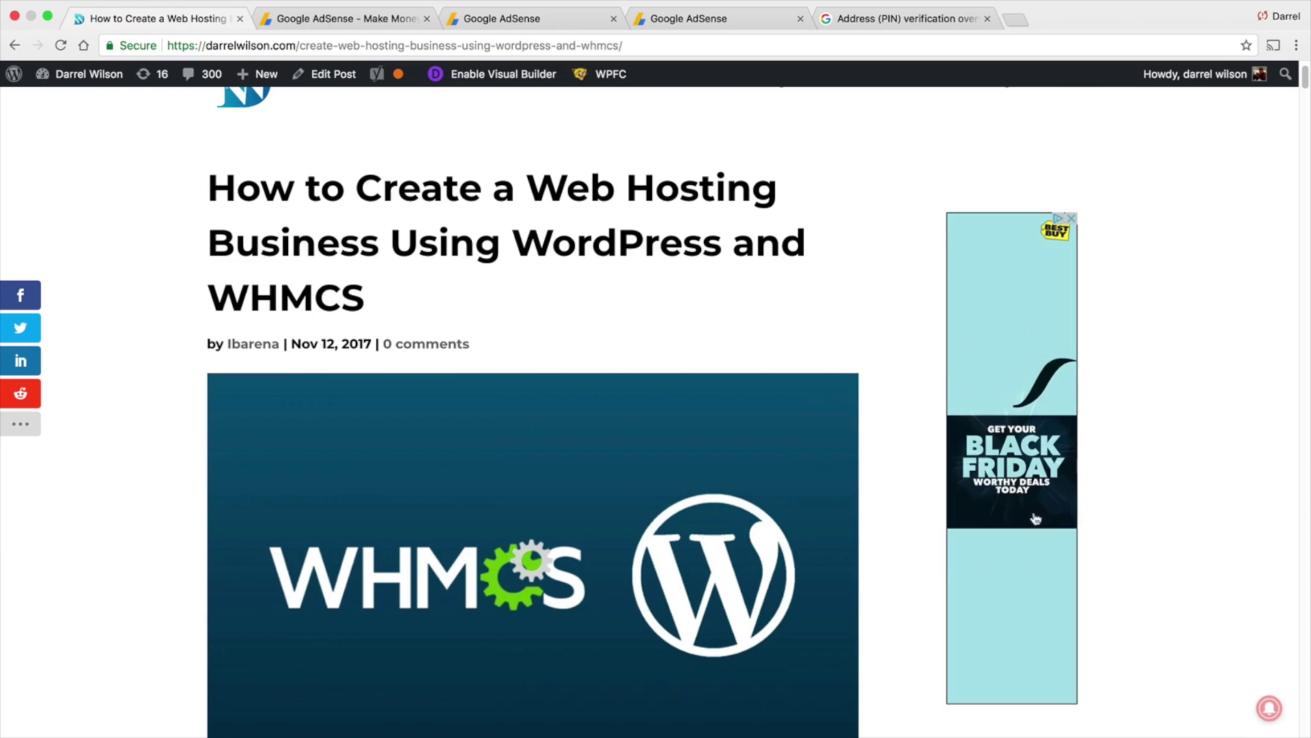
{"action": "scroll", "coordinate": [890, 460], "scroll_direction": "down", "scroll_amount": 15}
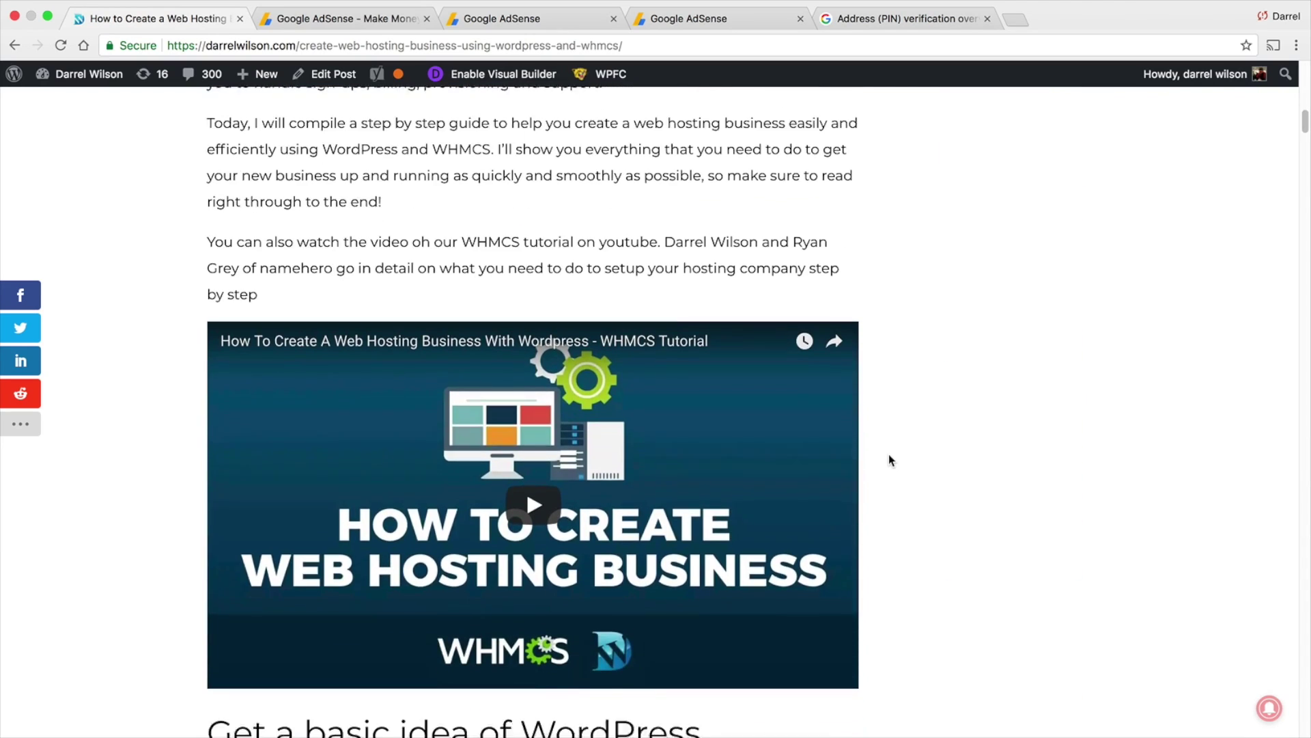
{"action": "scroll", "coordinate": [889, 454], "scroll_direction": "down", "scroll_amount": 14}
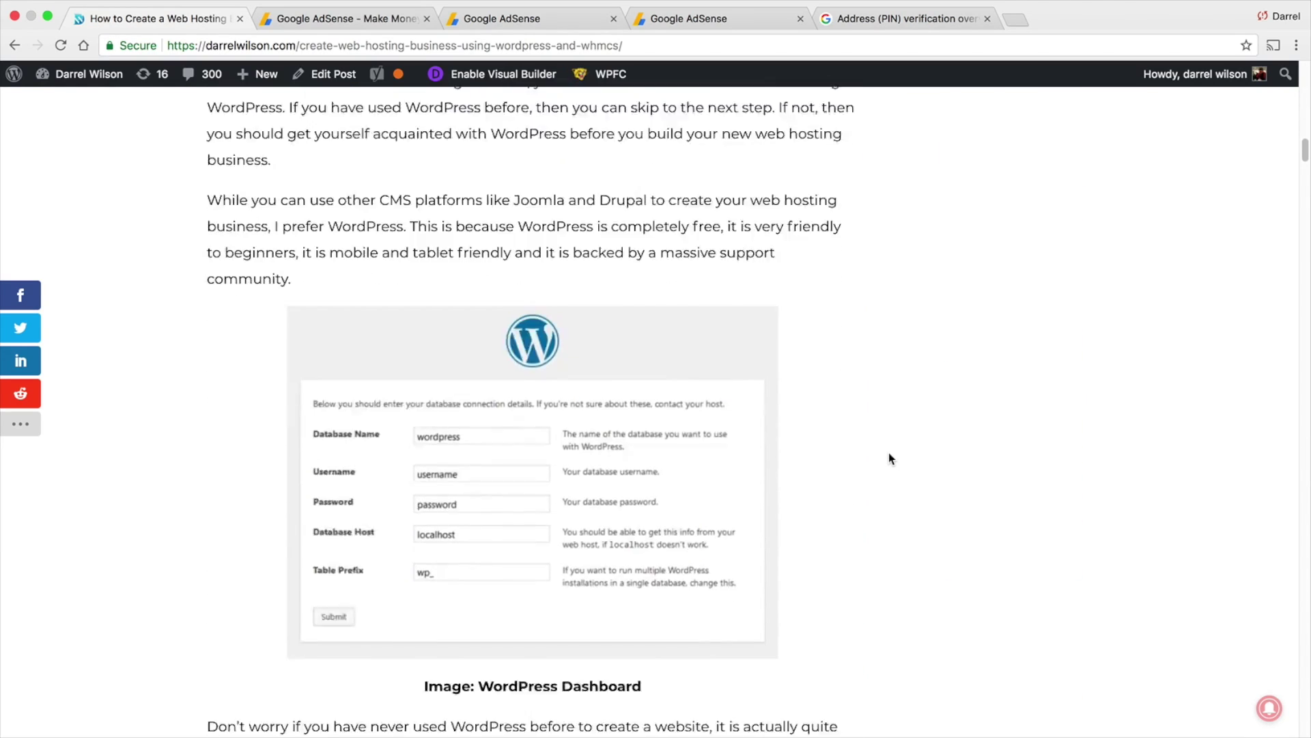
{"action": "scroll", "coordinate": [889, 458], "scroll_direction": "down", "scroll_amount": 10}
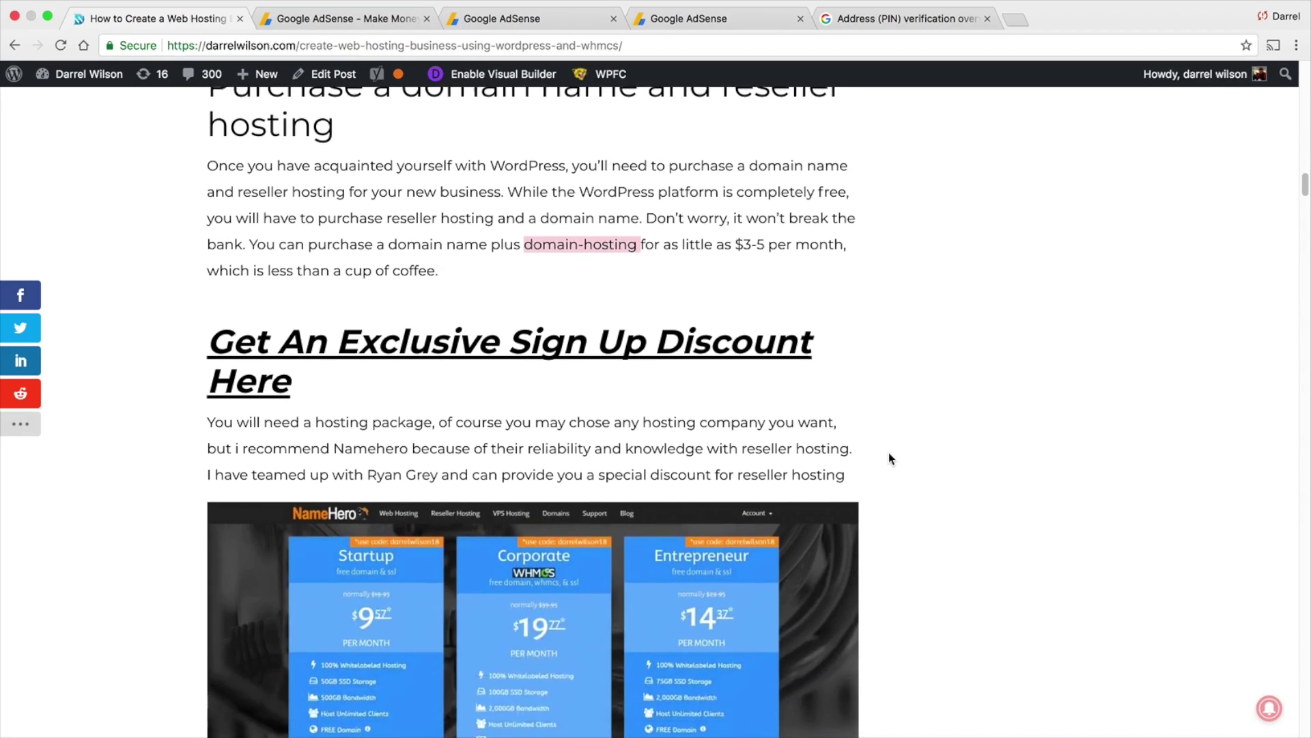
{"action": "scroll", "coordinate": [889, 457], "scroll_direction": "down", "scroll_amount": 5}
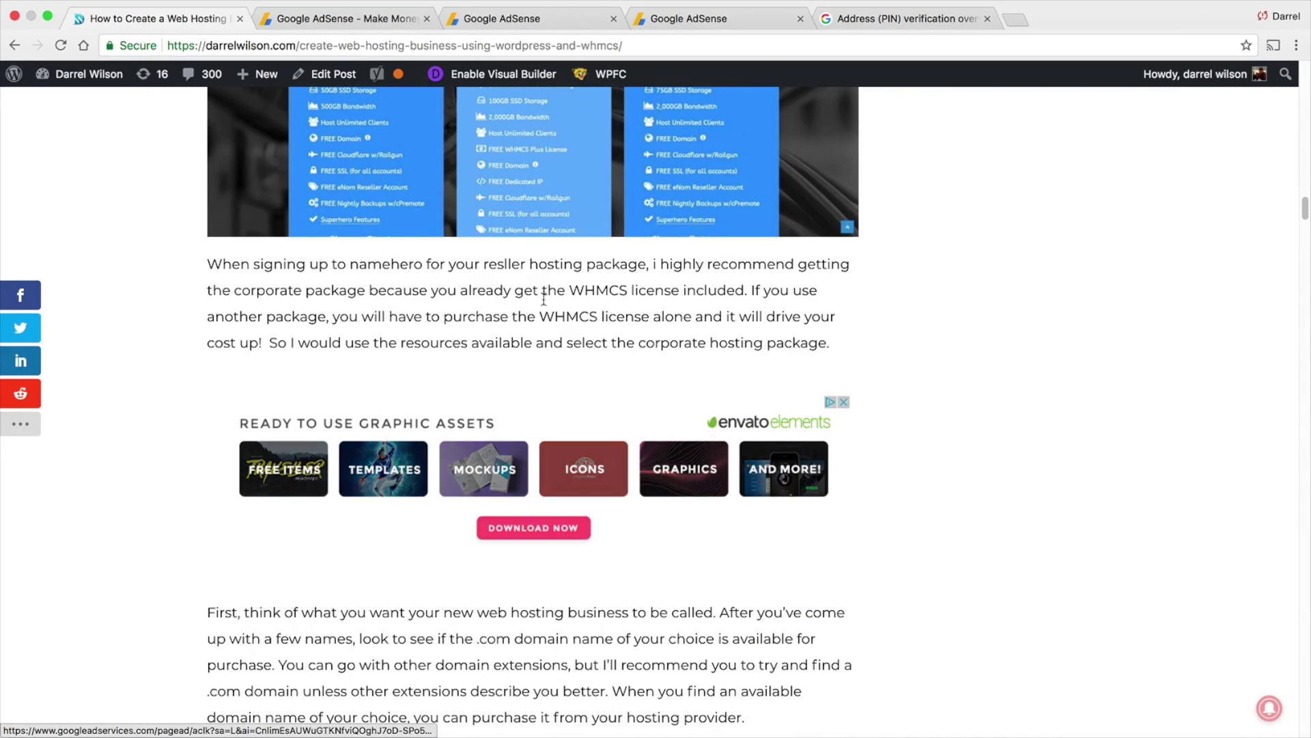
Select the corporate package paragraph near the Envato ad, then return to the AdSense start page
{"action": "left_click_drag", "start_coordinate": [809, 342], "coordinate": [636, 310]}
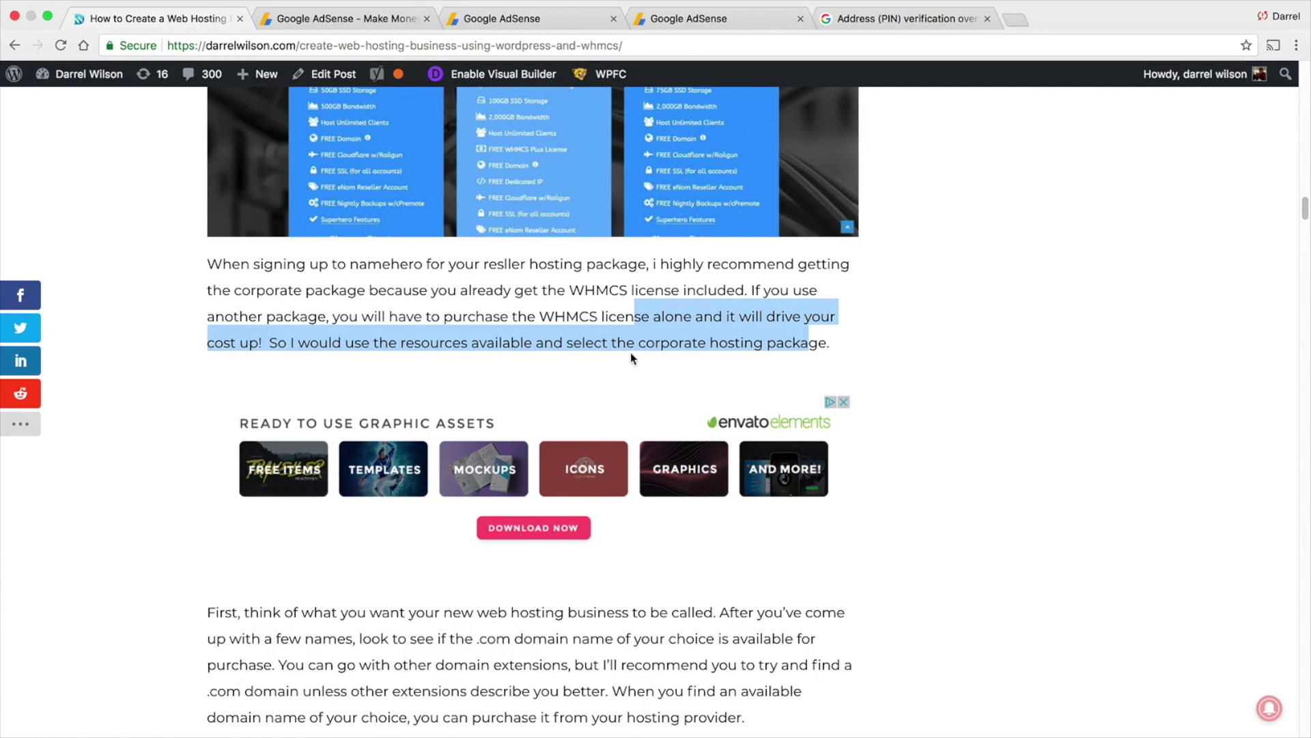
{"action": "scroll", "coordinate": [653, 506], "scroll_direction": "down", "scroll_amount": 2}
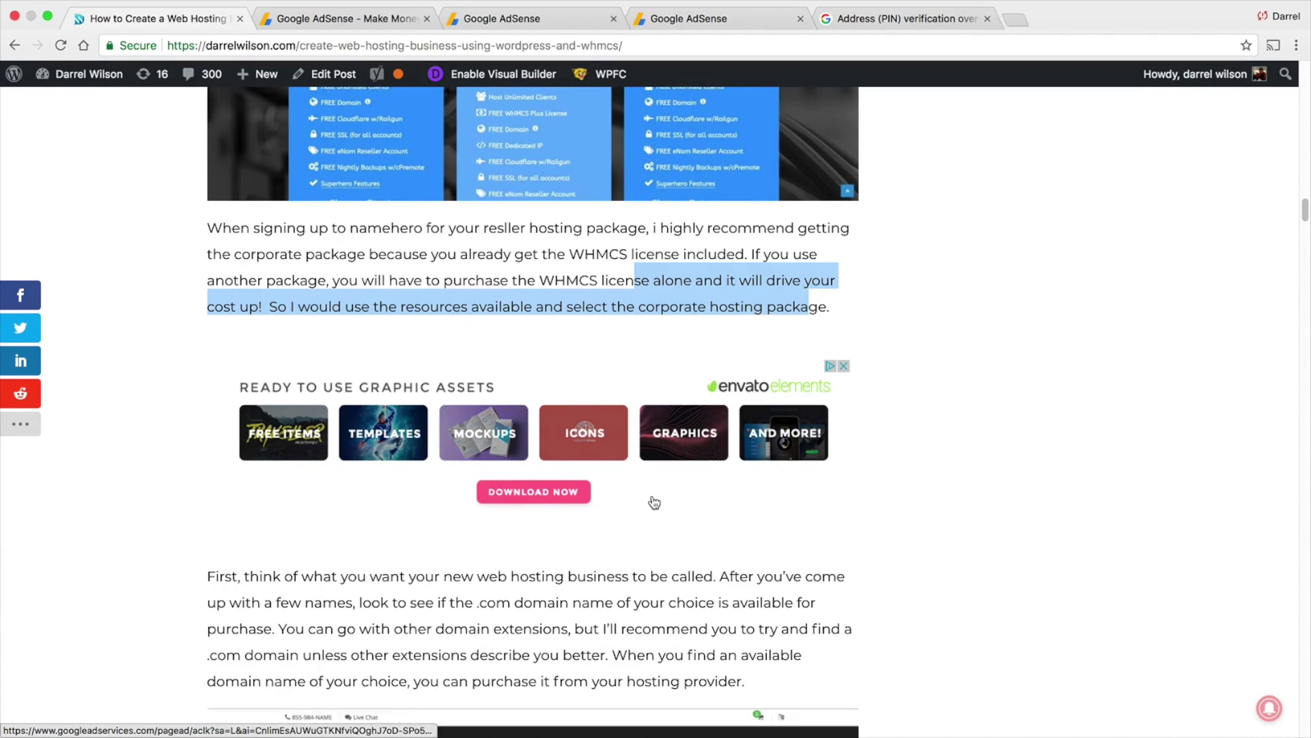
{"action": "scroll", "coordinate": [655, 502], "scroll_direction": "down", "scroll_amount": 9}
{"action": "scroll", "coordinate": [651, 495], "scroll_direction": "up", "scroll_amount": 12}
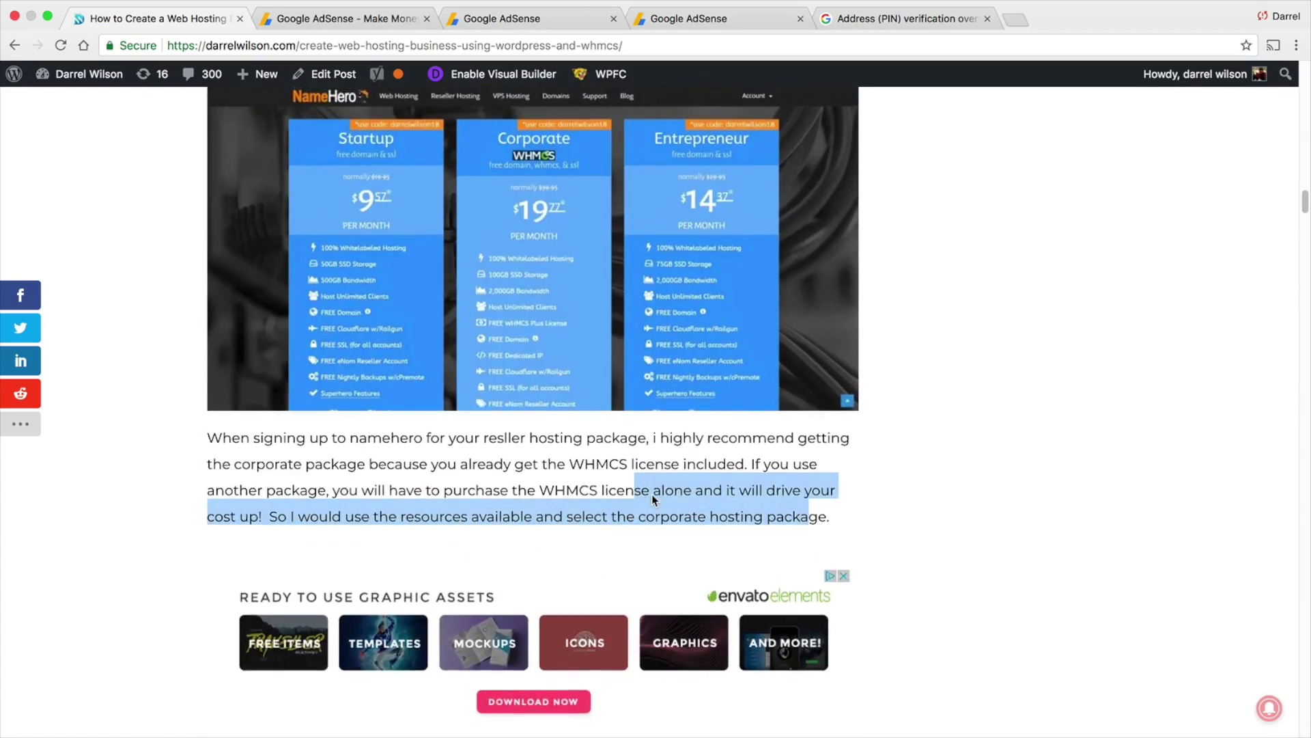
{"action": "scroll", "coordinate": [651, 493], "scroll_direction": "up", "scroll_amount": 20}
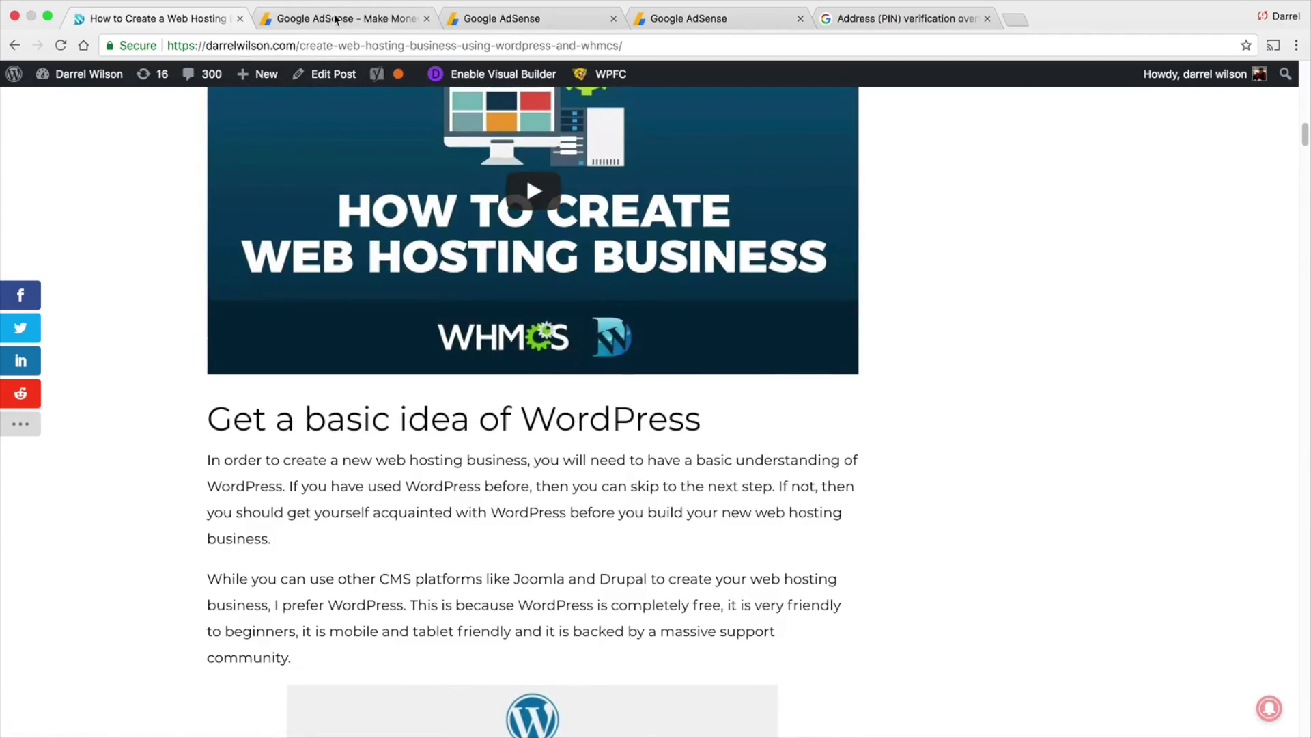
{"action": "left_click", "coordinate": [336, 19]}
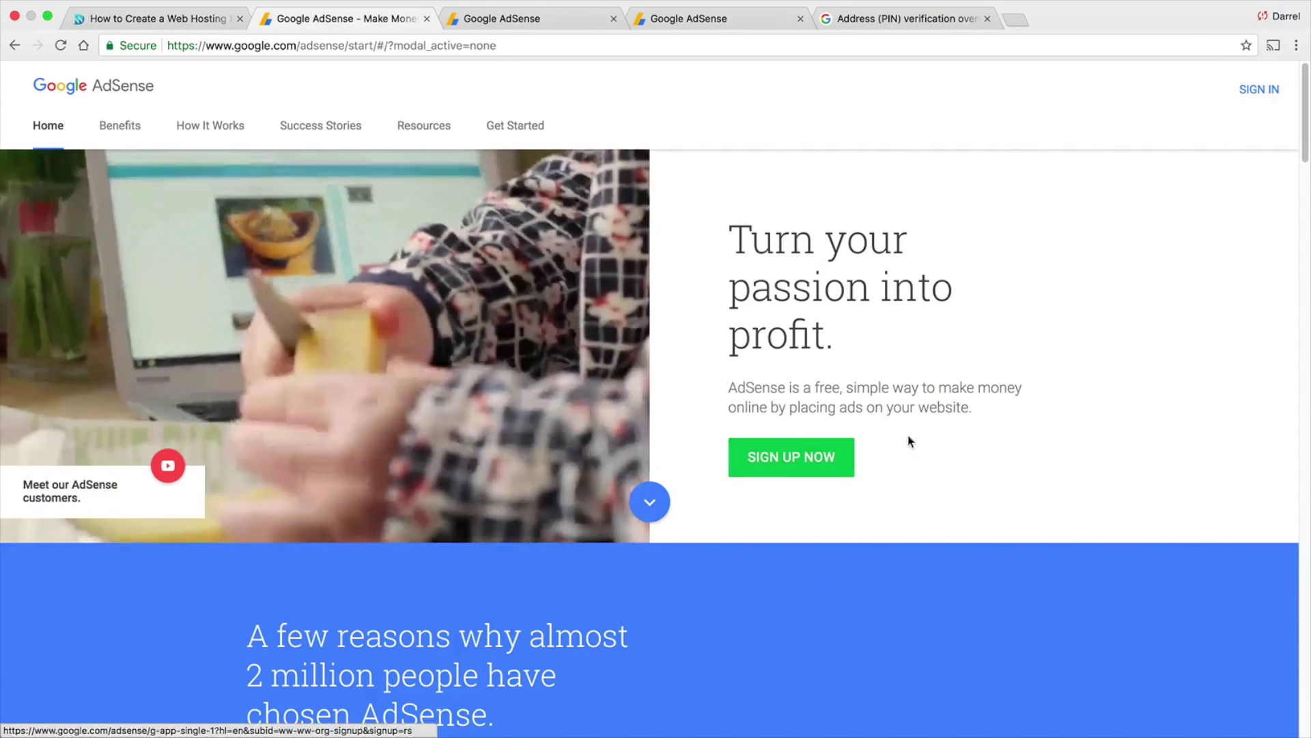
Sign up to AdSense with the Google account and dismiss the Welcome Back notice
{"action": "left_click", "coordinate": [833, 461]}
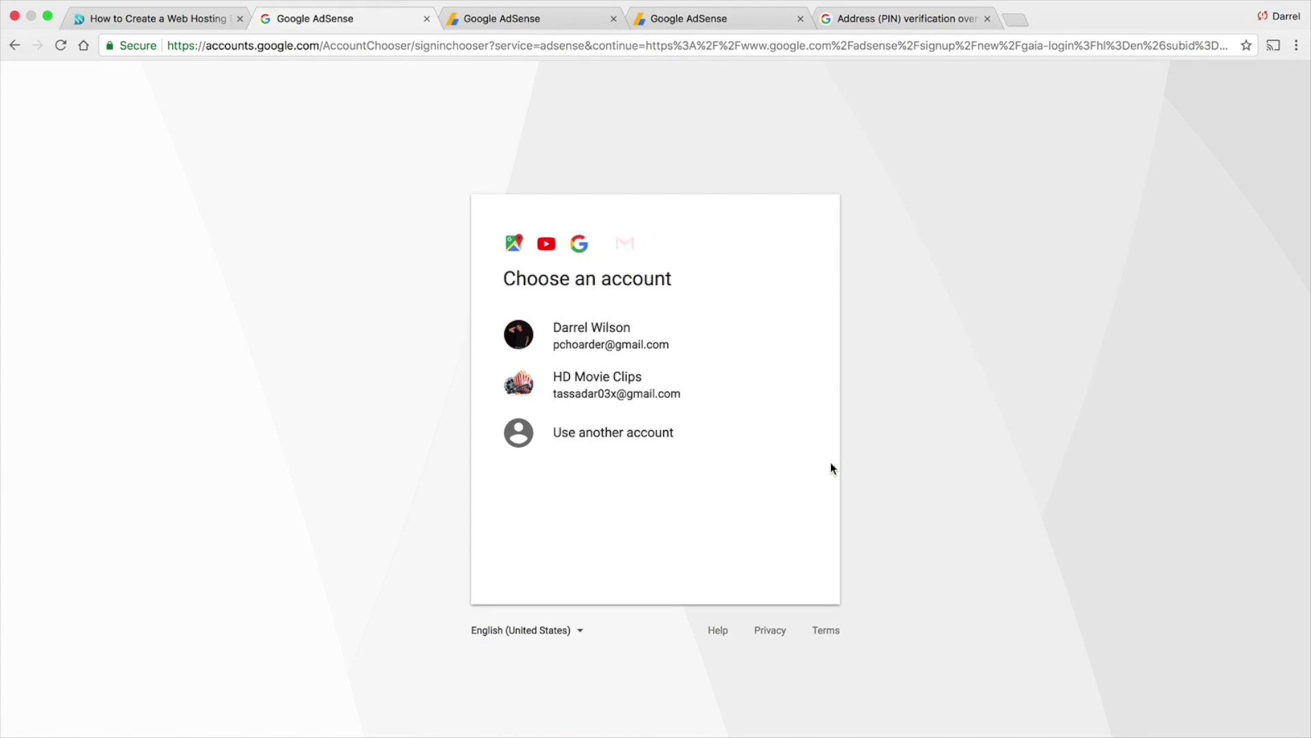
{"action": "left_click", "coordinate": [714, 345]}
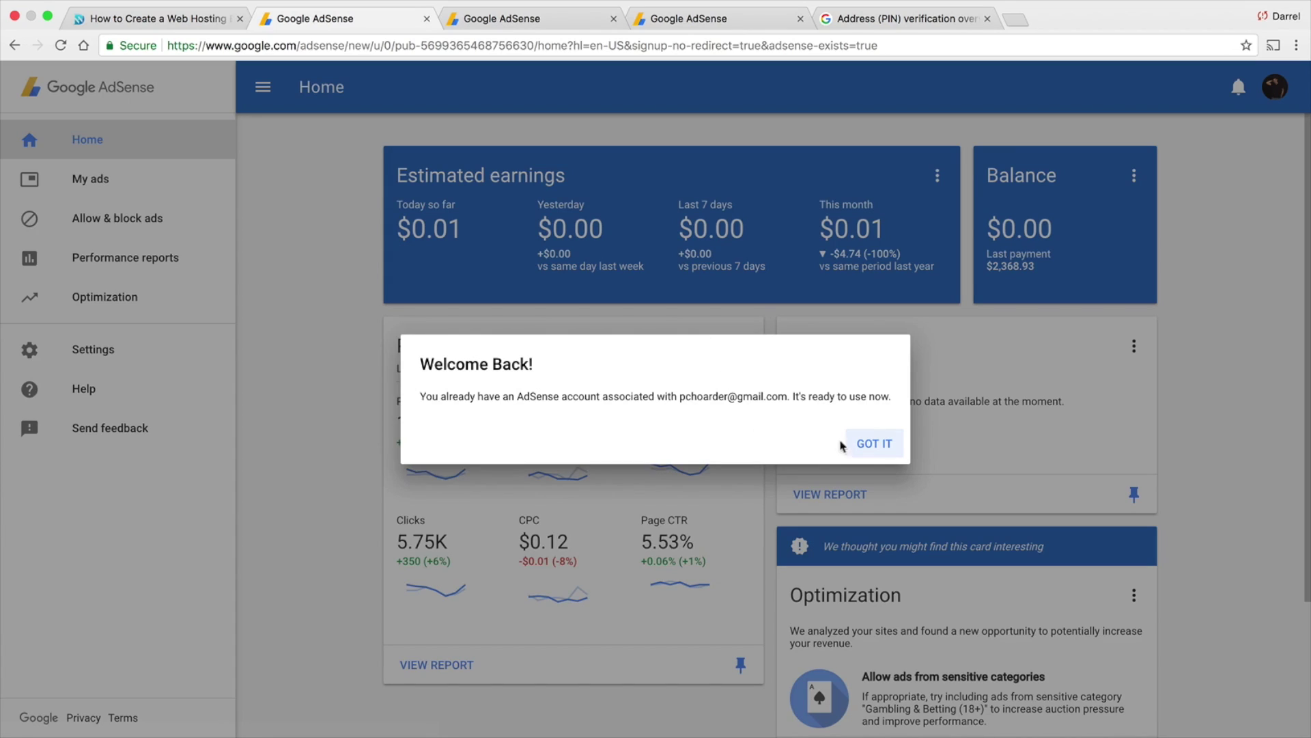
{"action": "left_click", "coordinate": [869, 451]}
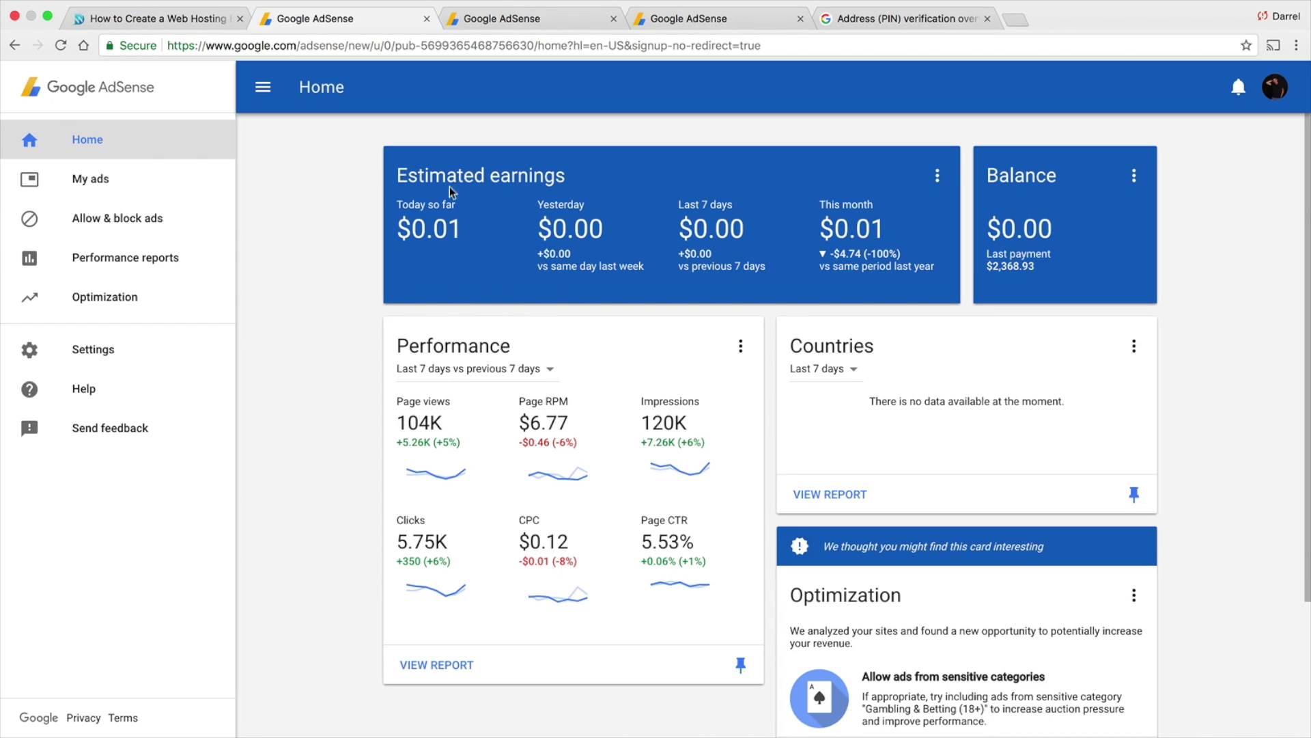
Reload the AdSense Home dashboard, then switch to the tab with the New ad unit chooser
{"action": "left_click", "coordinate": [116, 100]}
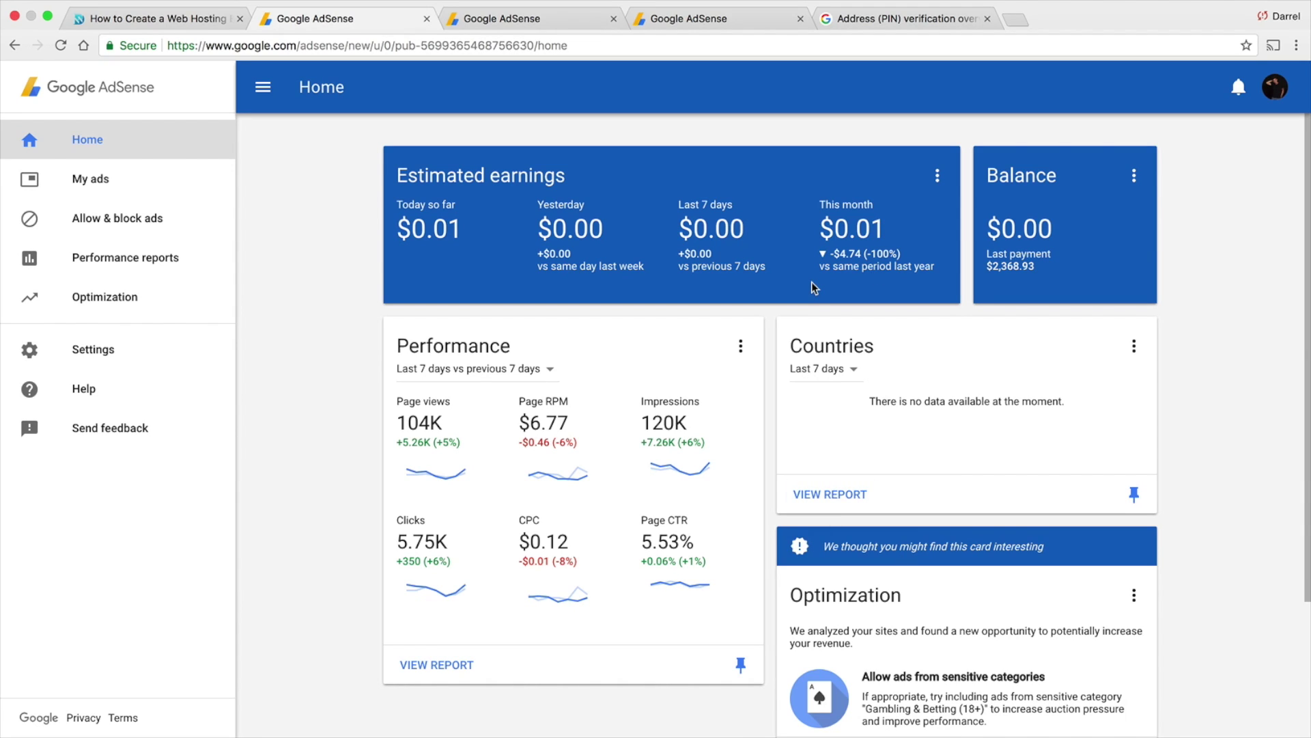
{"action": "left_click", "coordinate": [780, 18]}
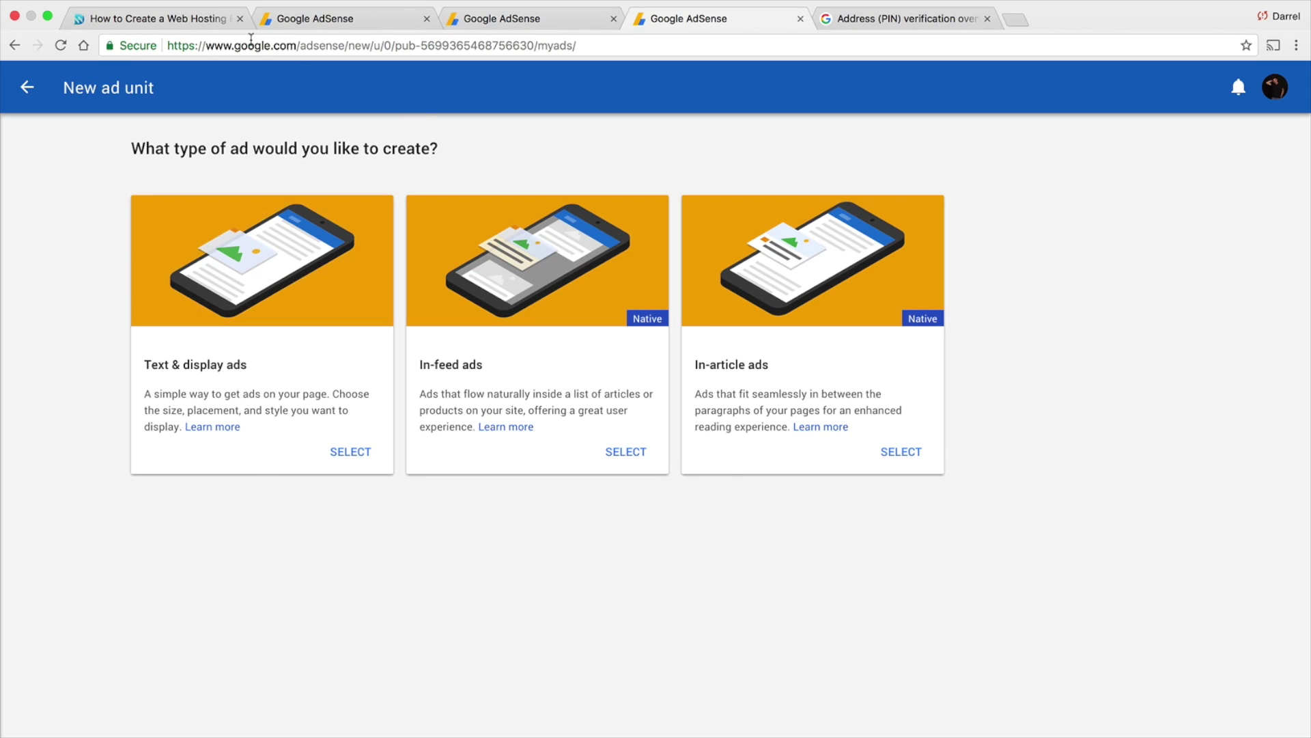
Recheck the WordPress article and the ad unit chooser, then return to the AdSense Home dashboard
{"action": "left_click", "coordinate": [205, 18]}
{"action": "scroll", "coordinate": [525, 173], "scroll_direction": "up", "scroll_amount": 15}
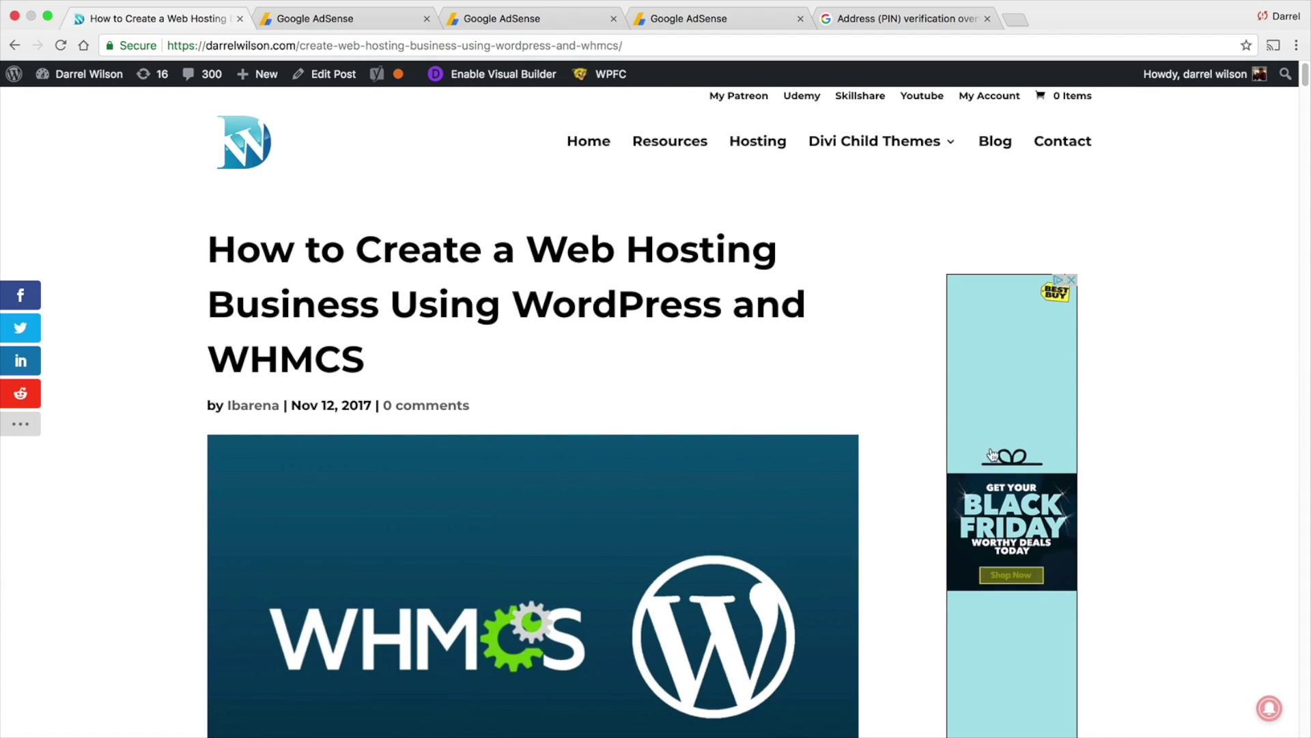
{"action": "scroll", "coordinate": [934, 461], "scroll_direction": "down", "scroll_amount": 2}
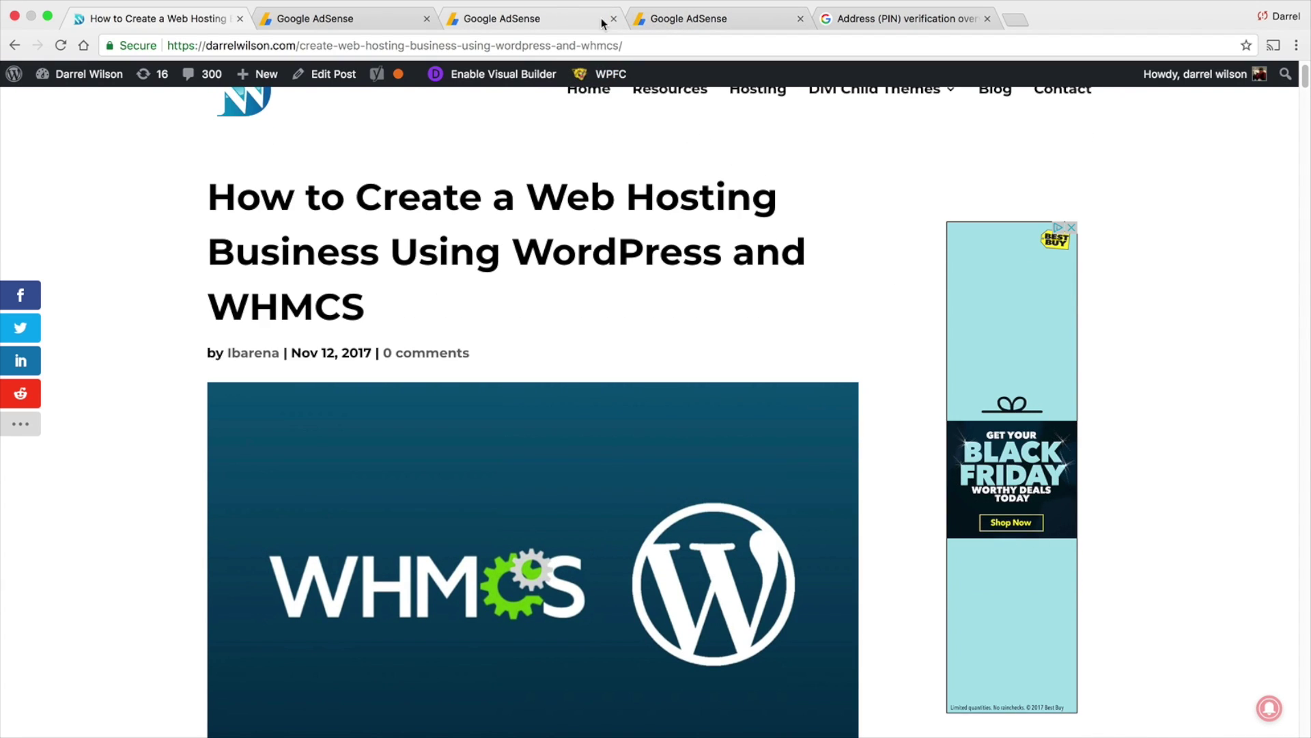
{"action": "left_click", "coordinate": [544, 18]}
{"action": "left_click", "coordinate": [676, 19]}
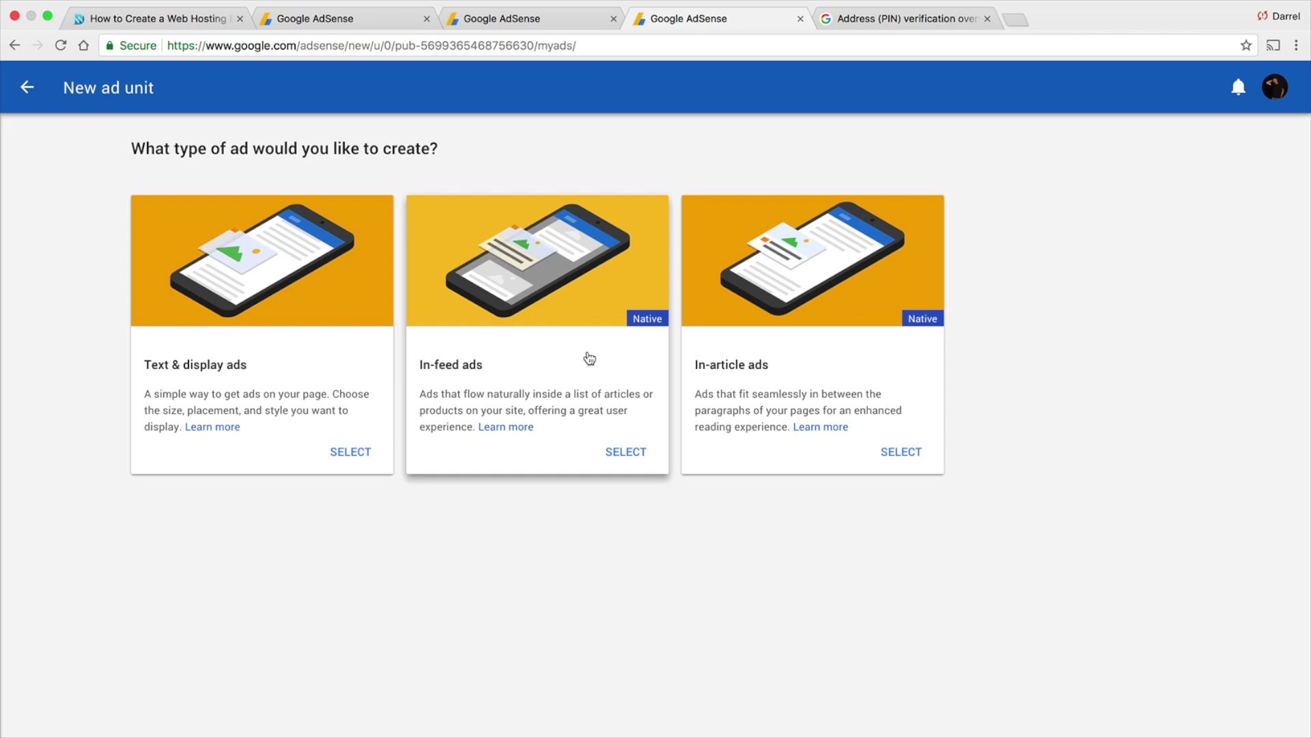
{"action": "left_click", "coordinate": [392, 27]}
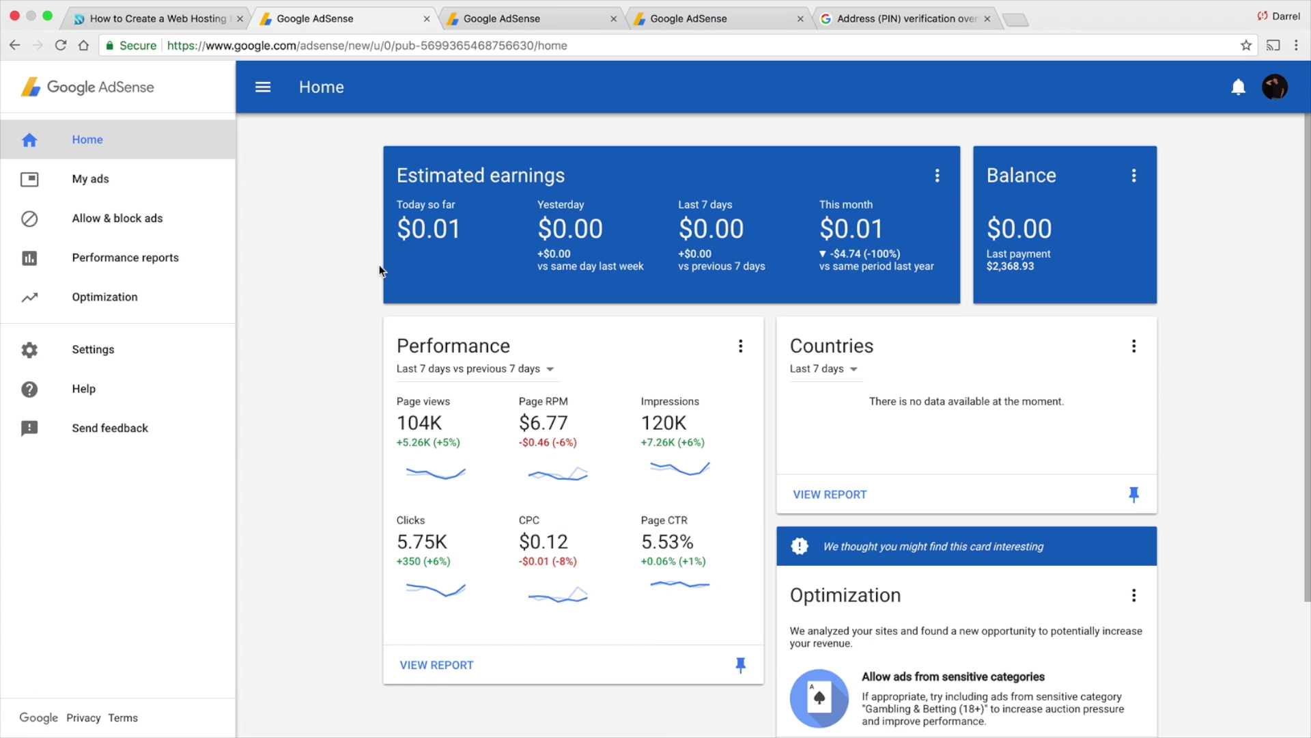
Open AdSense Settings, read the Address PIN verification help, then open Account information
{"action": "left_click", "coordinate": [163, 355]}
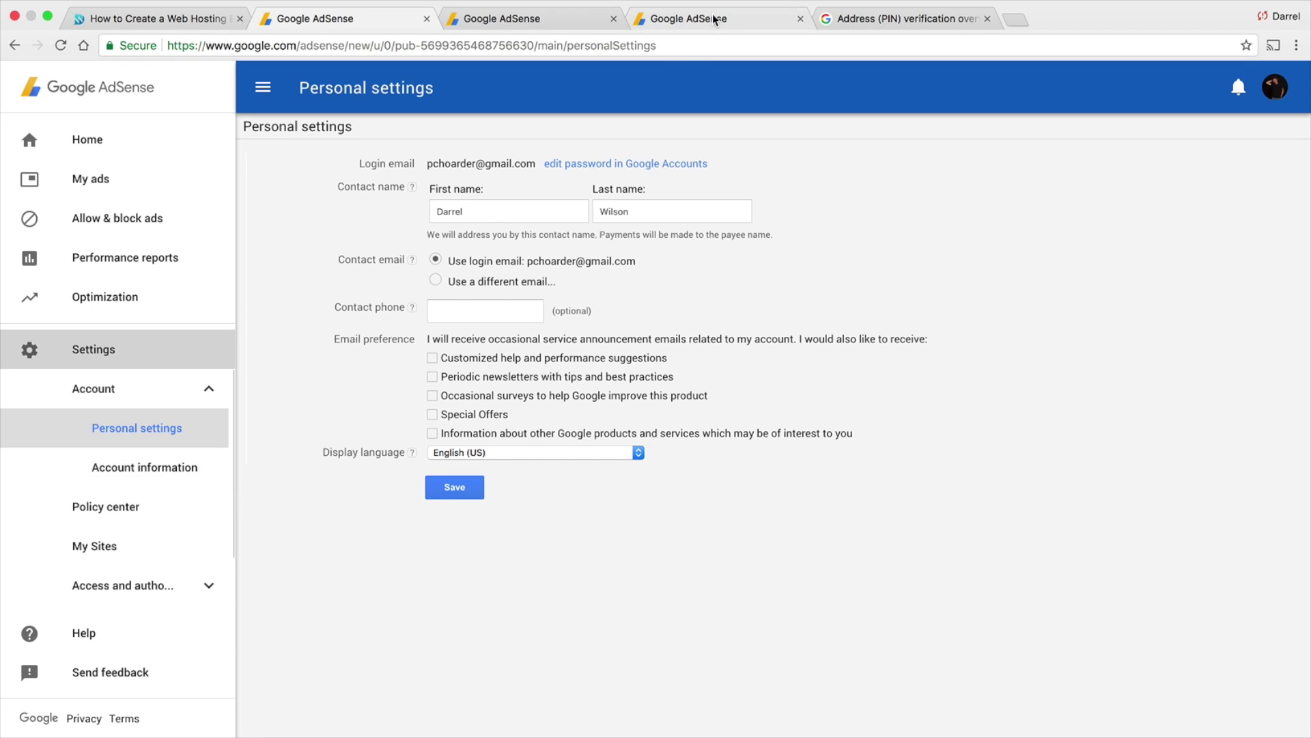
{"action": "left_click", "coordinate": [849, 21]}
{"action": "scroll", "coordinate": [601, 355], "scroll_direction": "down", "scroll_amount": 2}
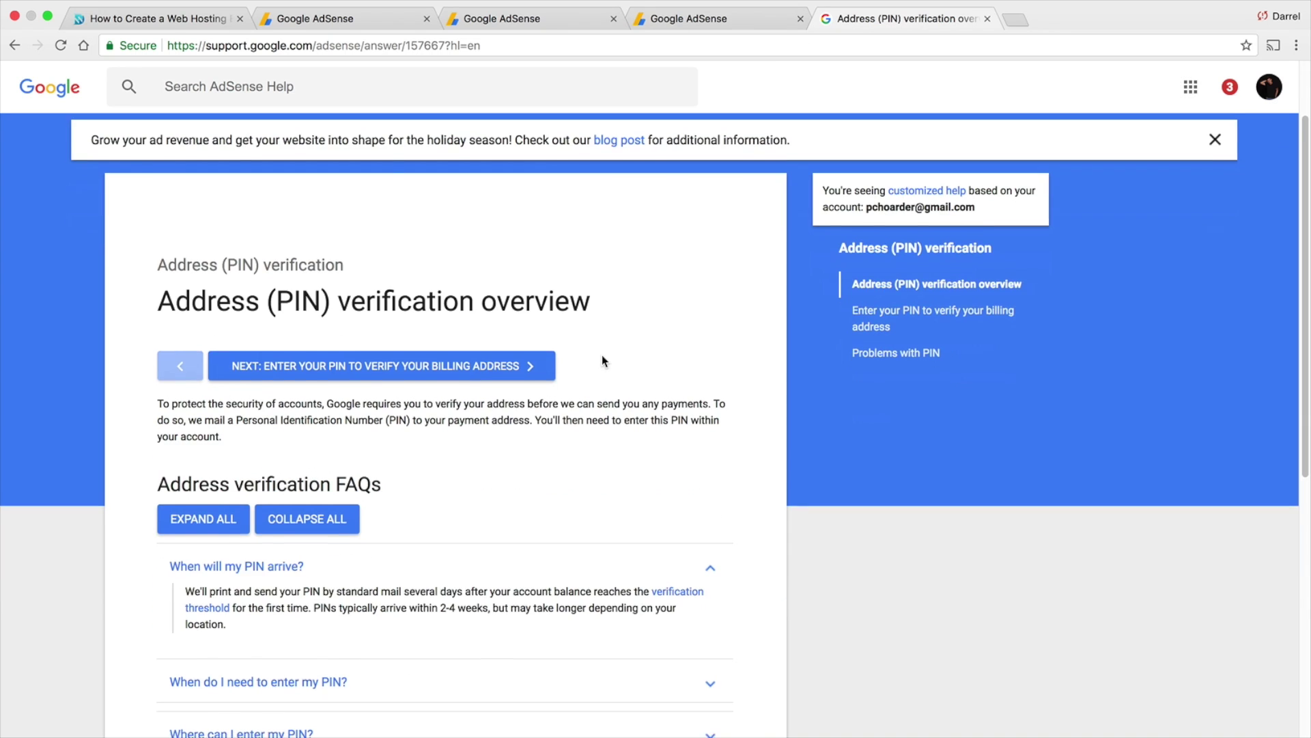
{"action": "scroll", "coordinate": [601, 355], "scroll_direction": "down", "scroll_amount": 1}
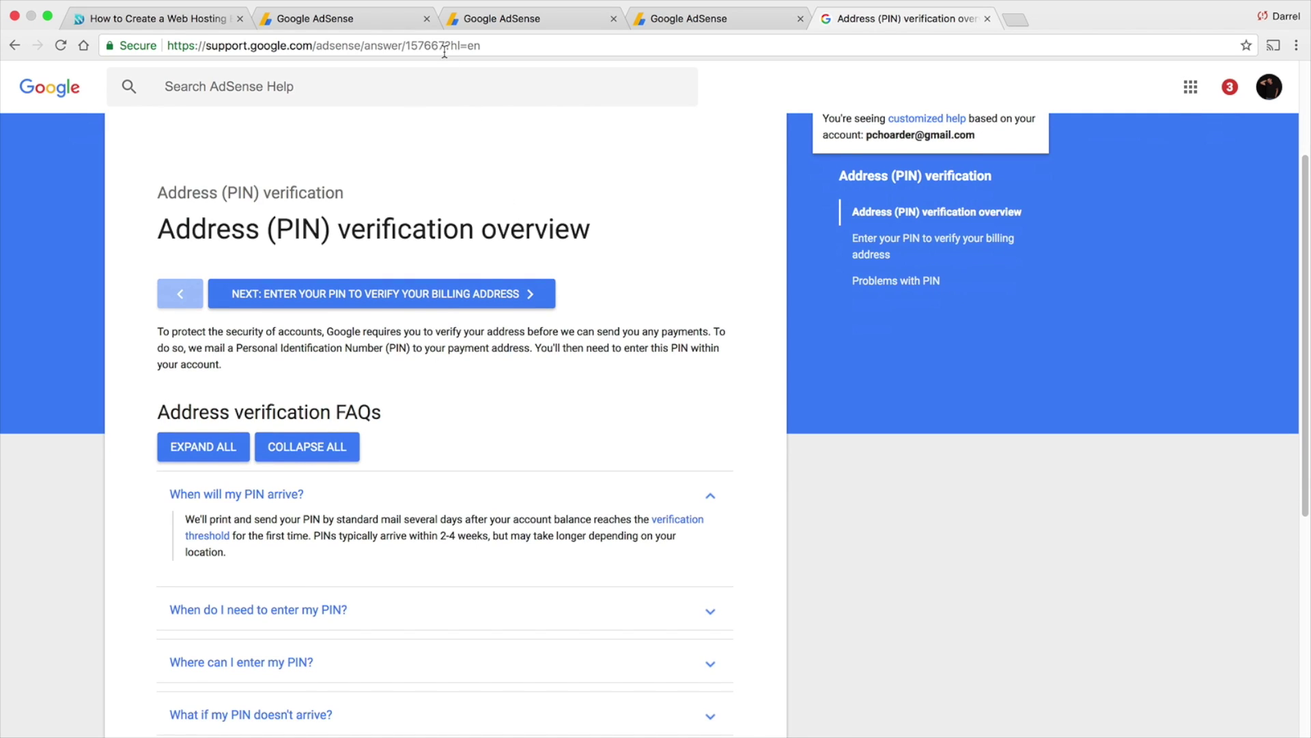
{"action": "left_click", "coordinate": [326, 21]}
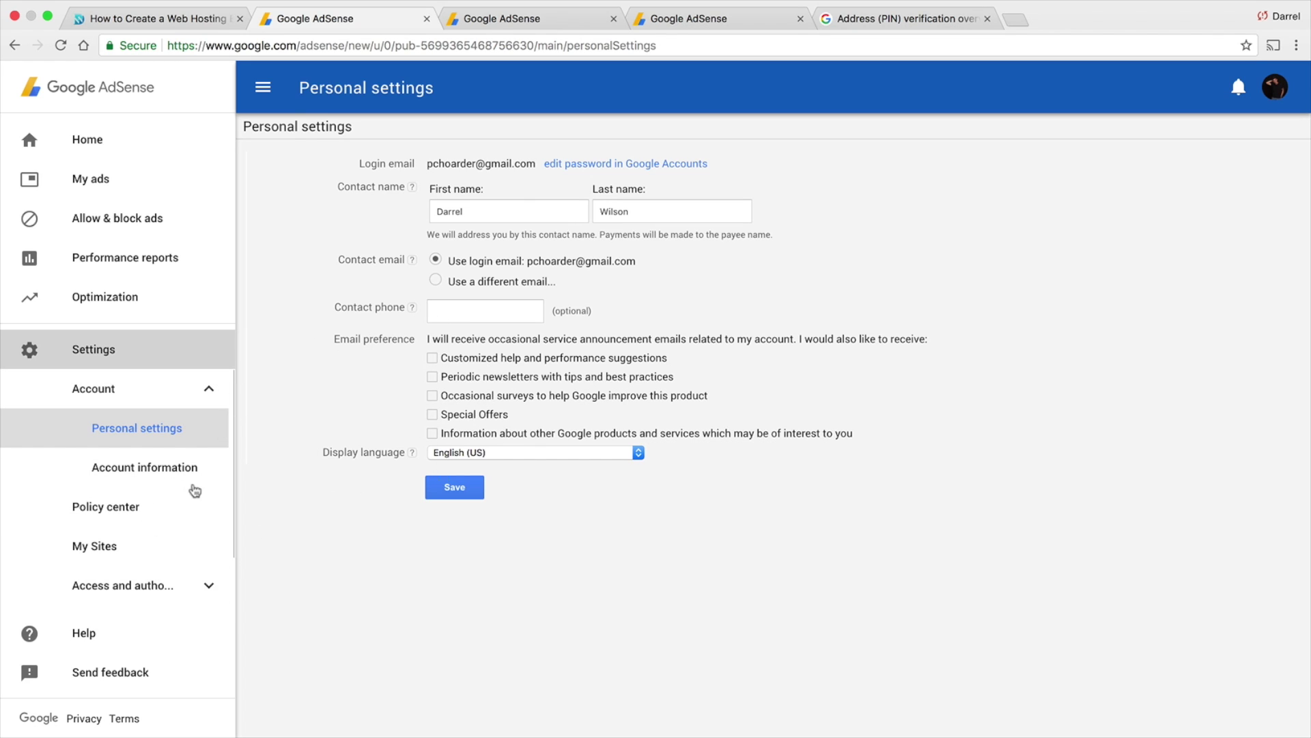
{"action": "scroll", "coordinate": [194, 471], "scroll_direction": "down", "scroll_amount": 1}
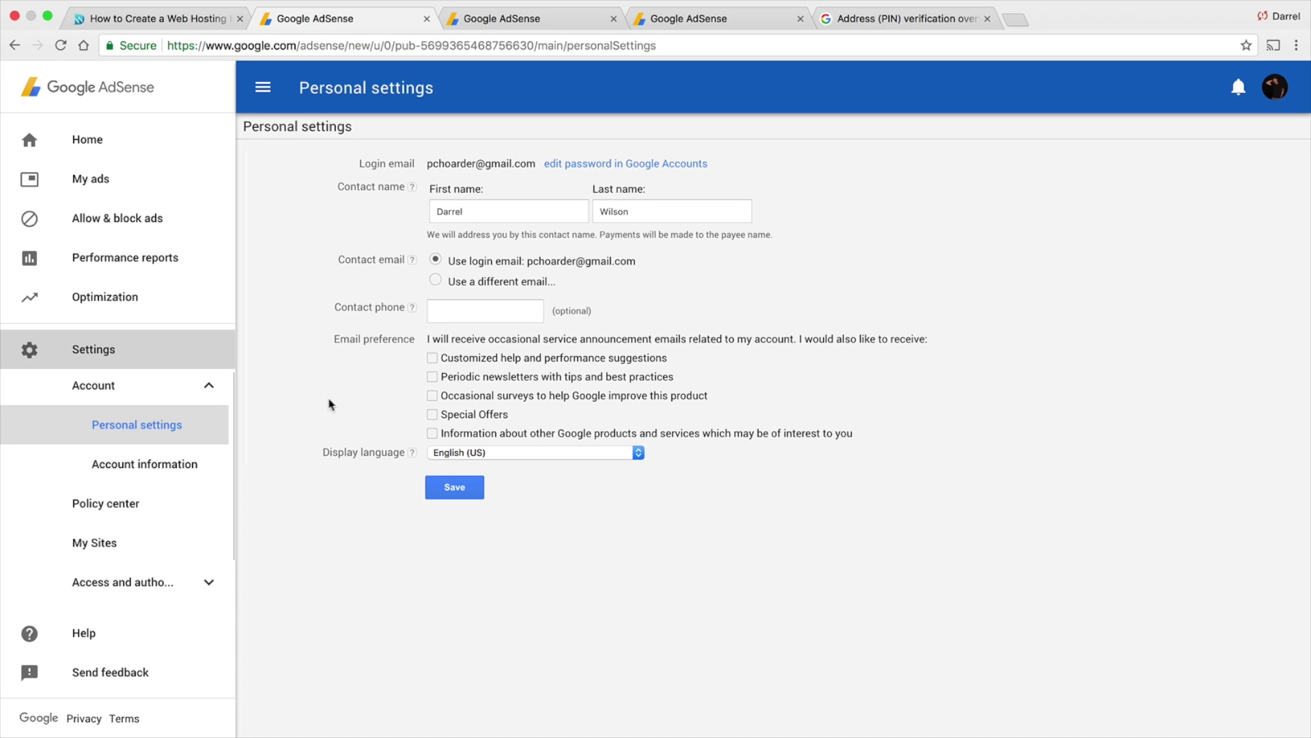
{"action": "left_click", "coordinate": [191, 464]}
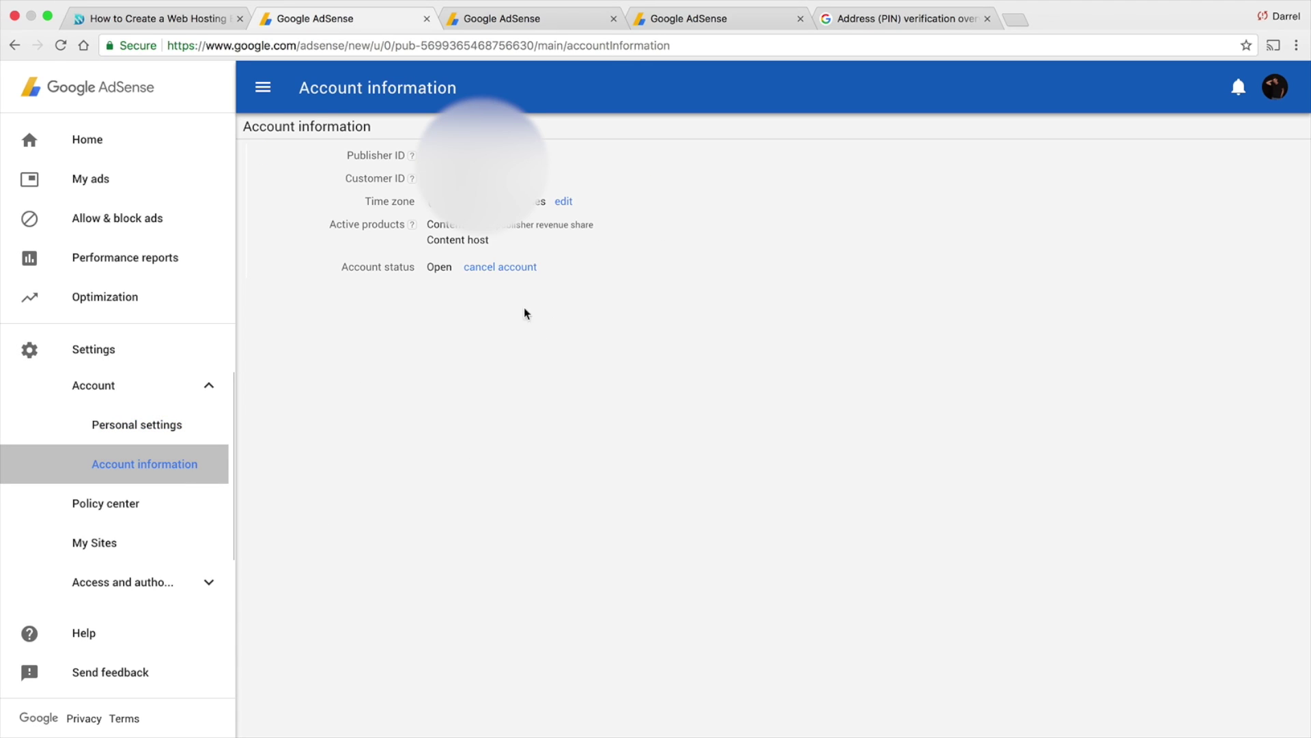
{"action": "scroll", "coordinate": [142, 507], "scroll_direction": "down", "scroll_amount": 2}
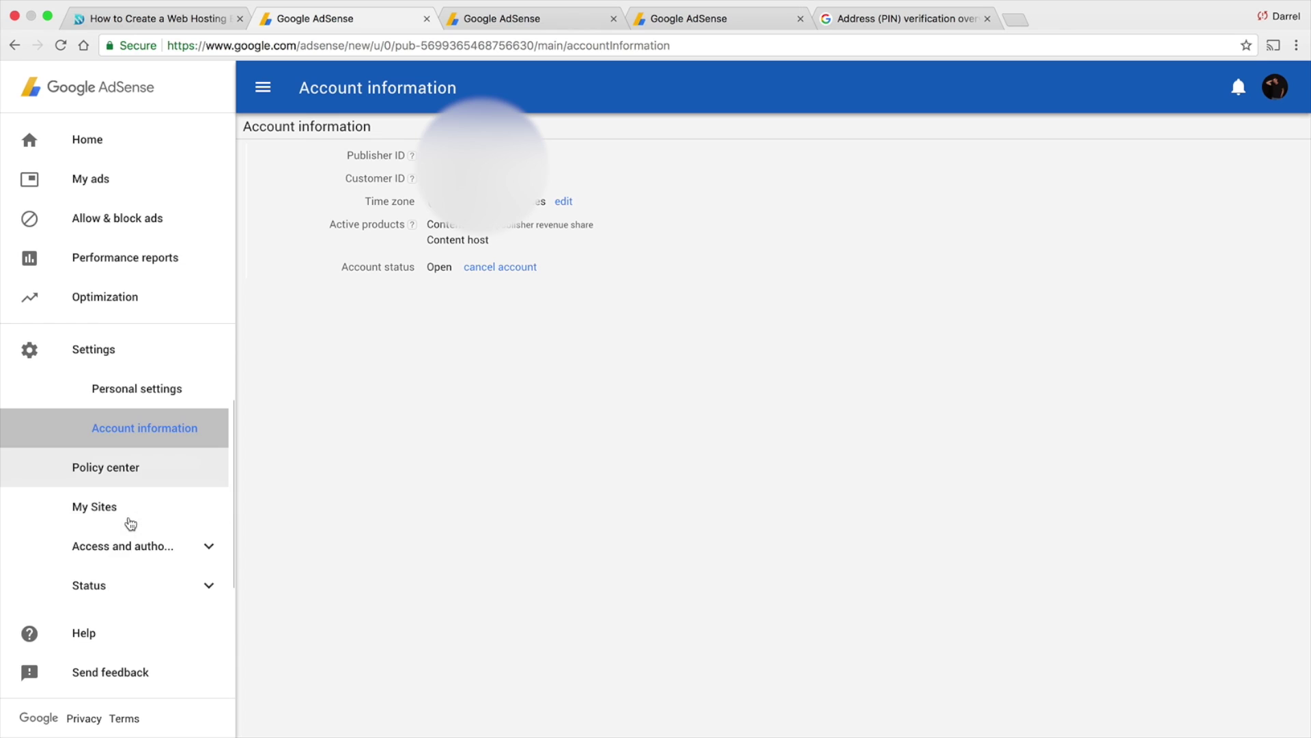
{"action": "left_click", "coordinate": [129, 583]}
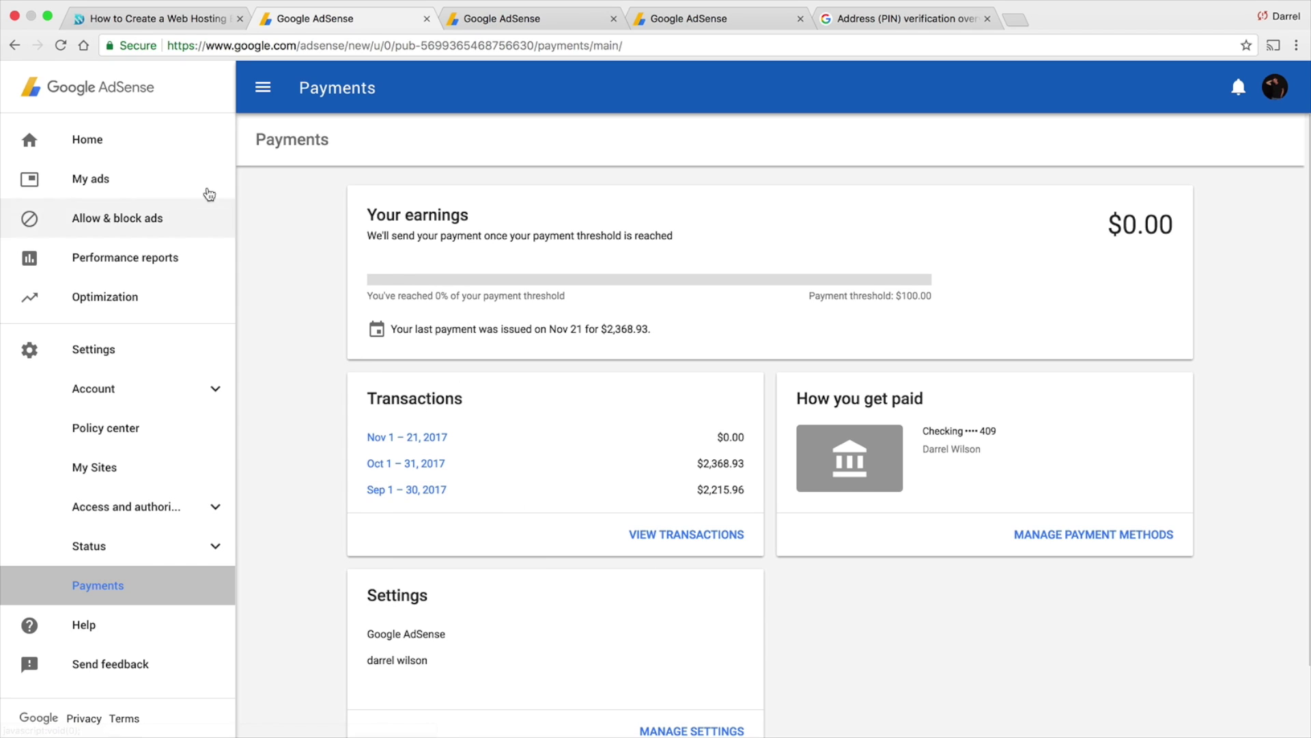
{"action": "left_click", "coordinate": [164, 154]}
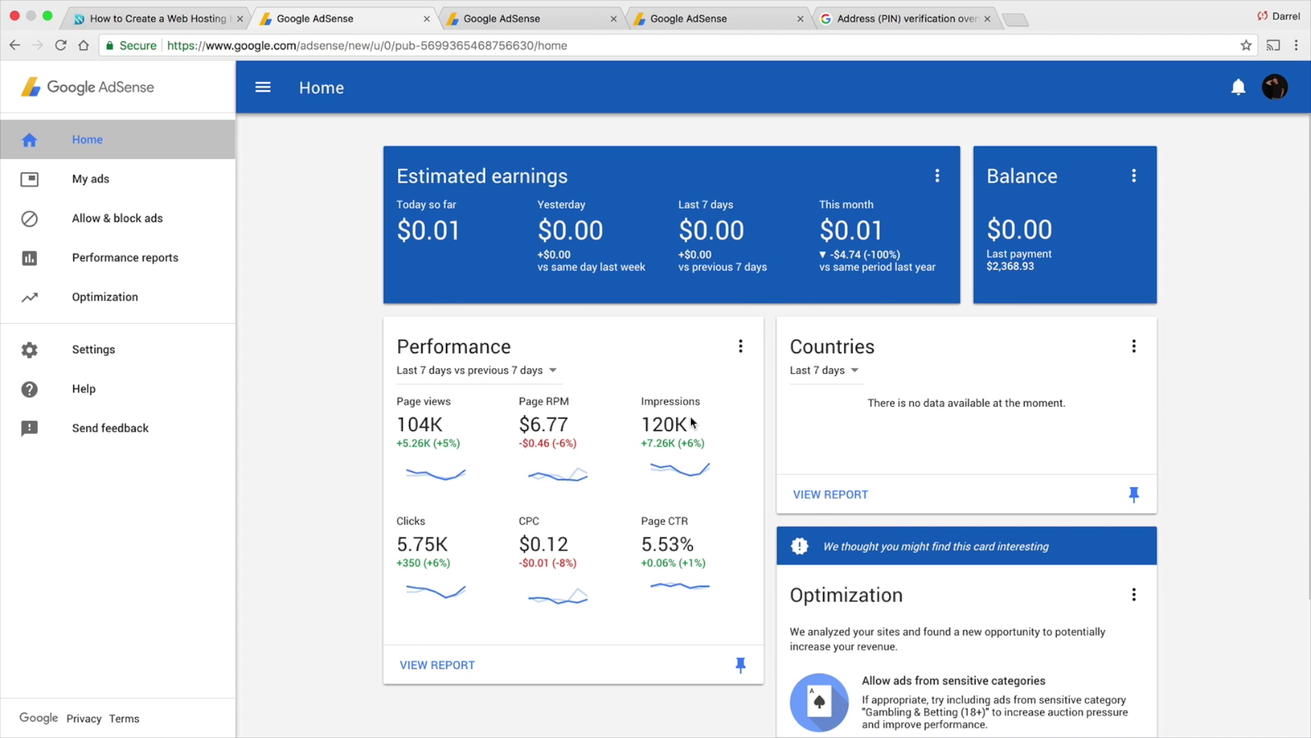
Start a new ad unit from My ads, briefly checking the live blog article
{"action": "mouse_move", "coordinate": [692, 422]}
{"action": "left_click", "coordinate": [140, 192]}
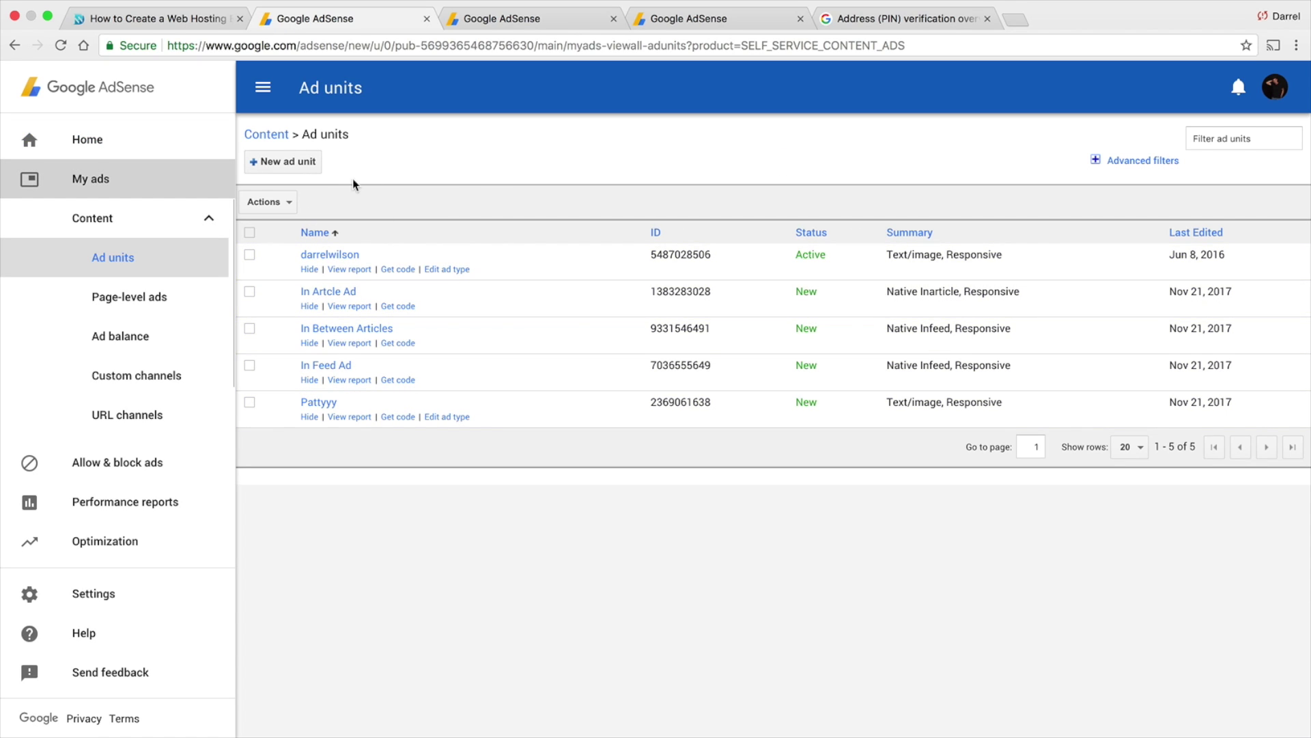
{"action": "left_click", "coordinate": [299, 161]}
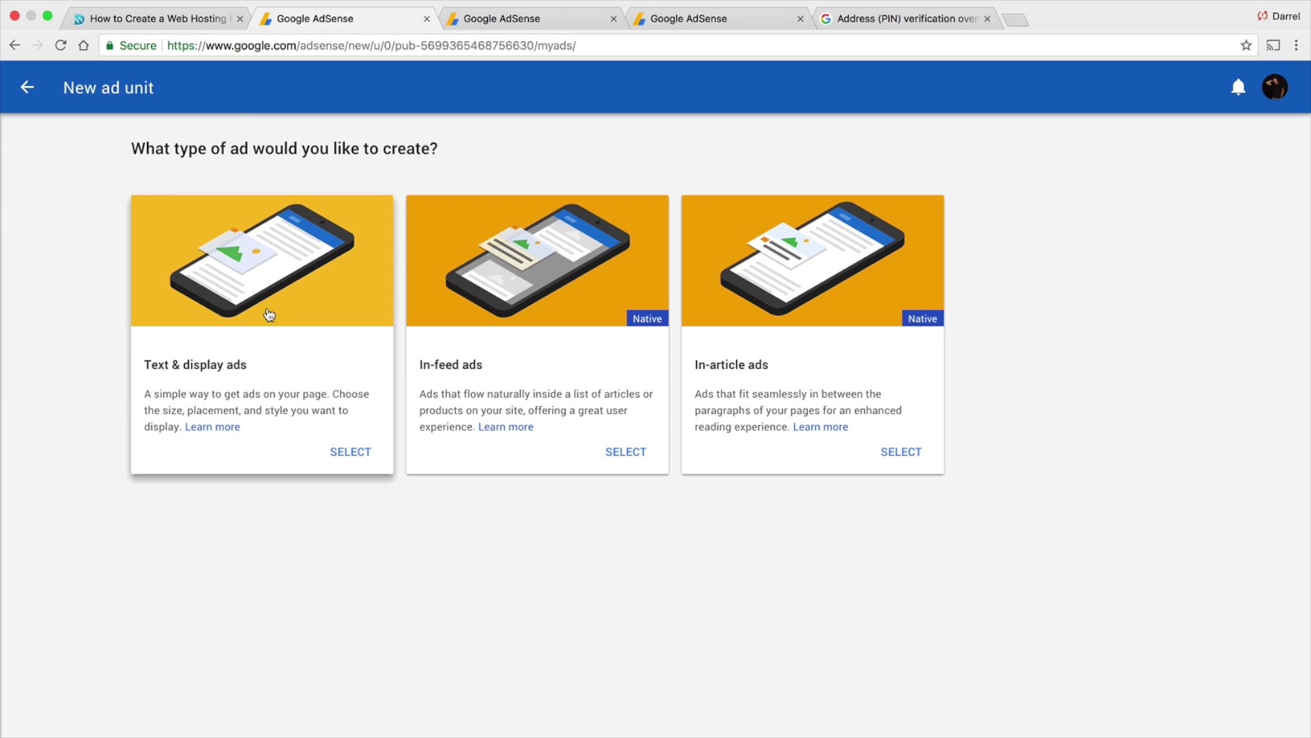
{"action": "left_click", "coordinate": [203, 26]}
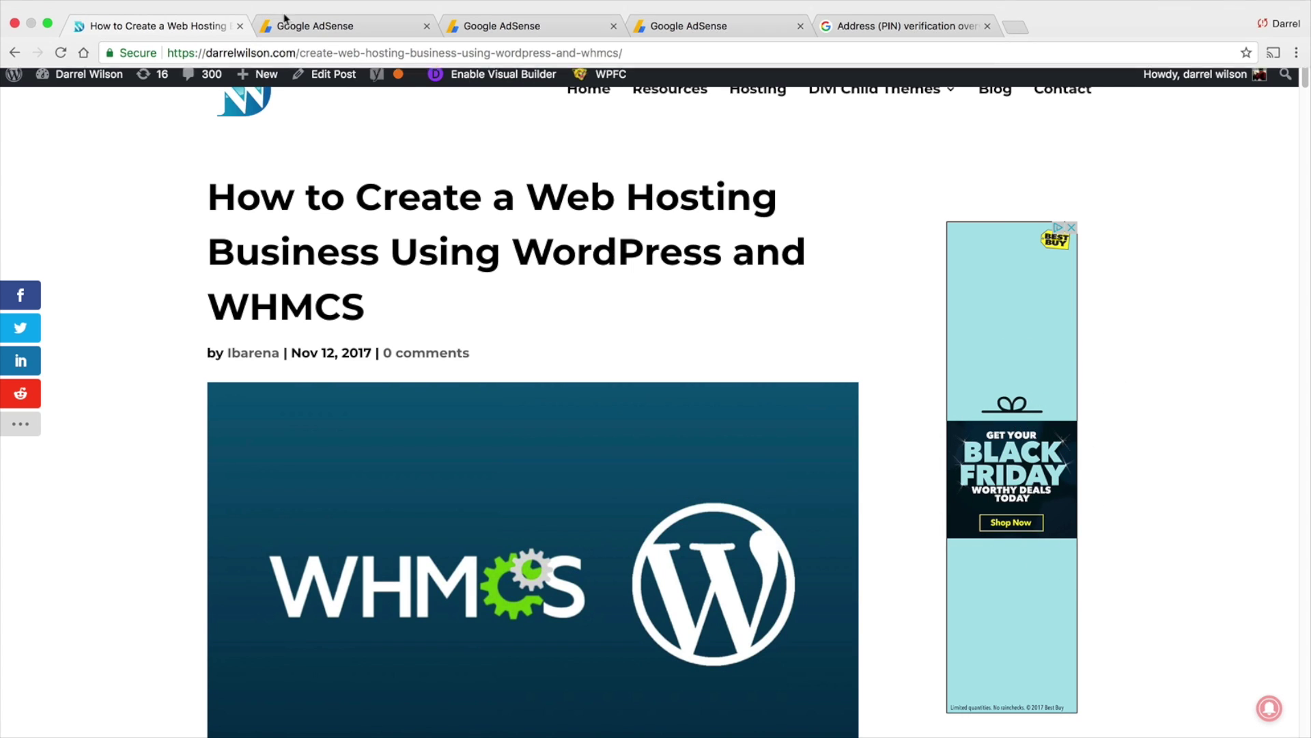
{"action": "left_click", "coordinate": [321, 45]}
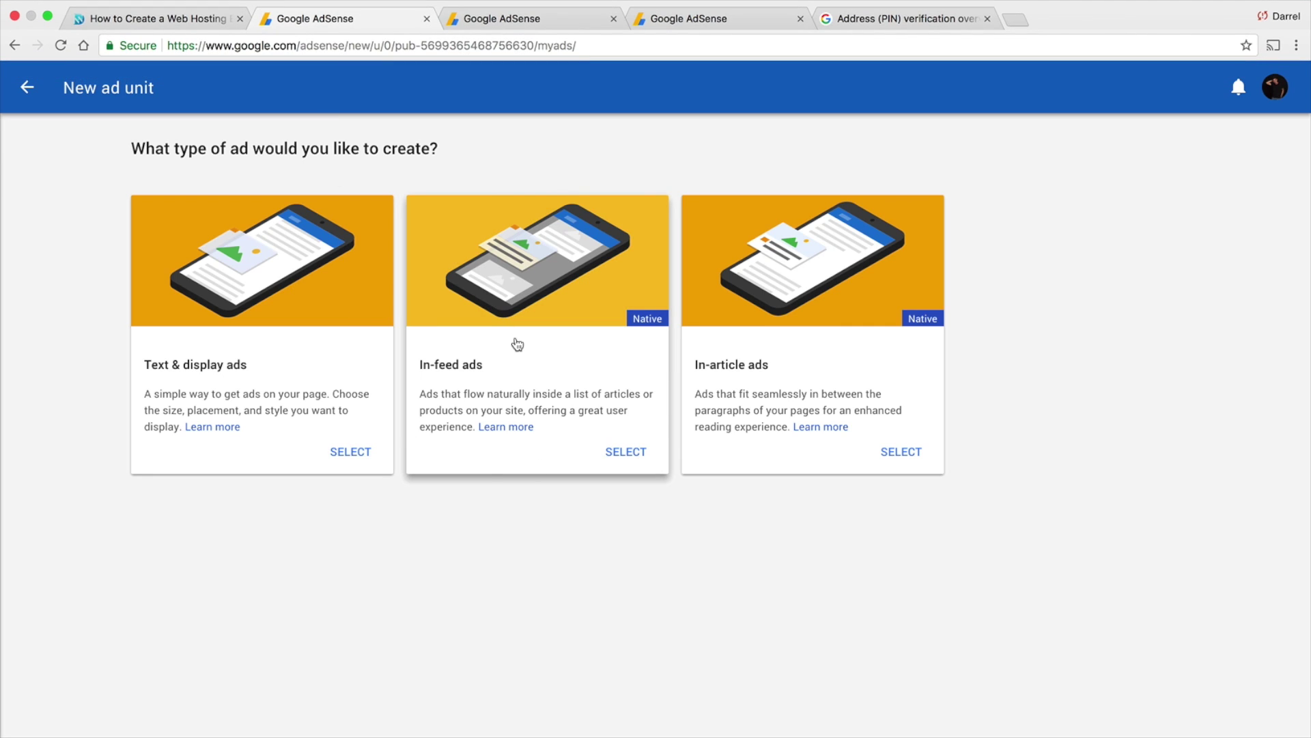
Preview the In-feed and In-article ad types, then pick Text & display ads
{"action": "left_click", "coordinate": [623, 453]}
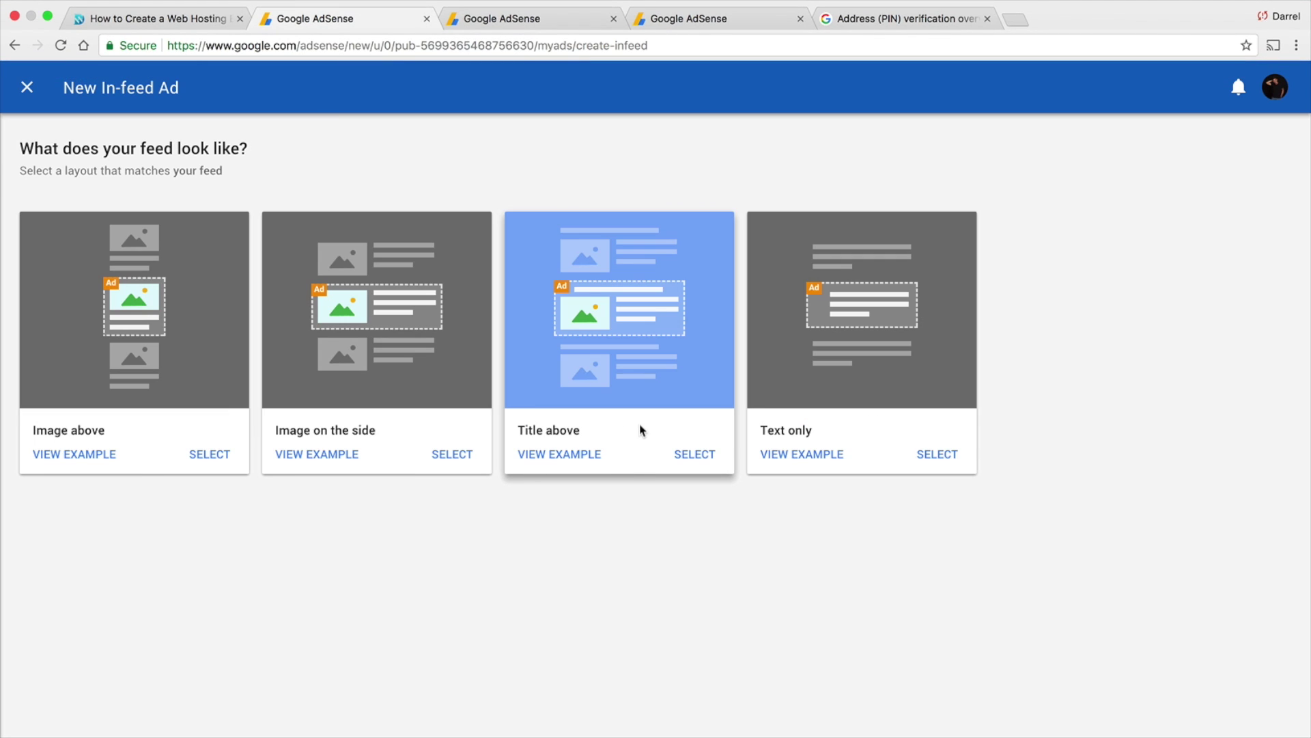
{"action": "left_click", "coordinate": [336, 456]}
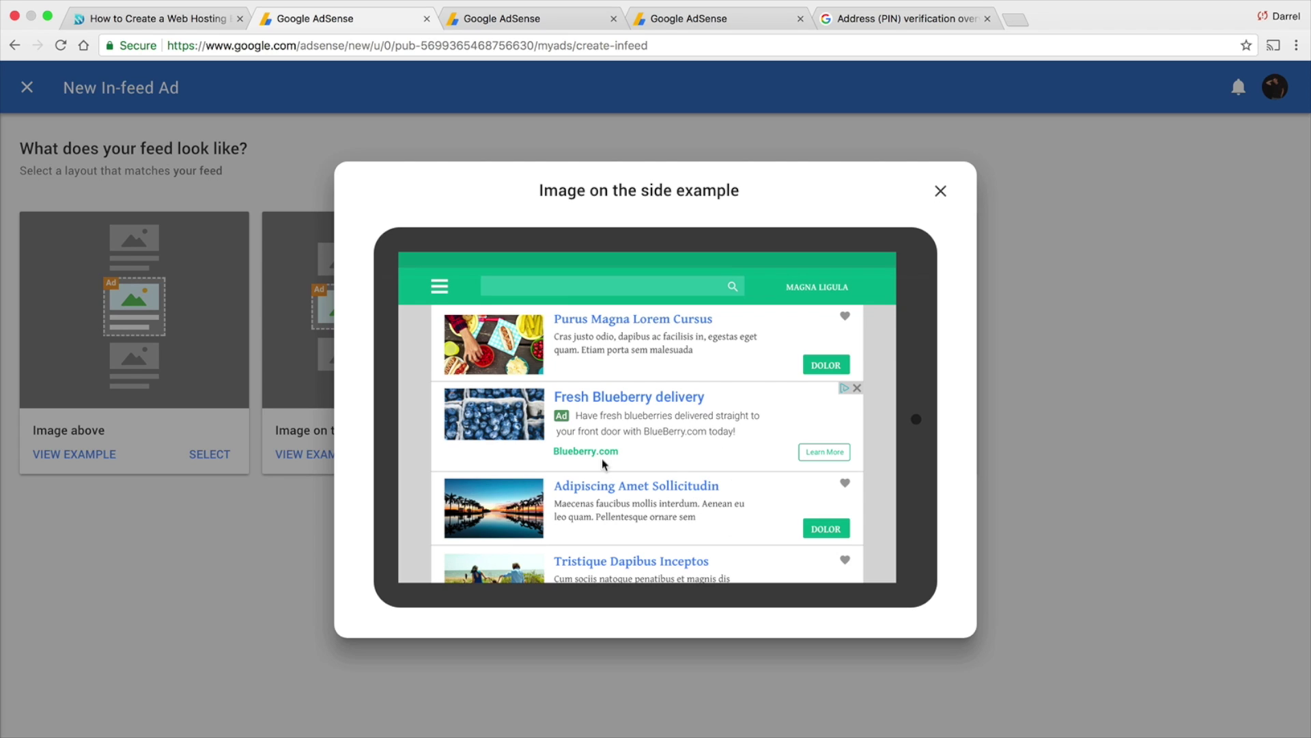
{"action": "left_click", "coordinate": [941, 191]}
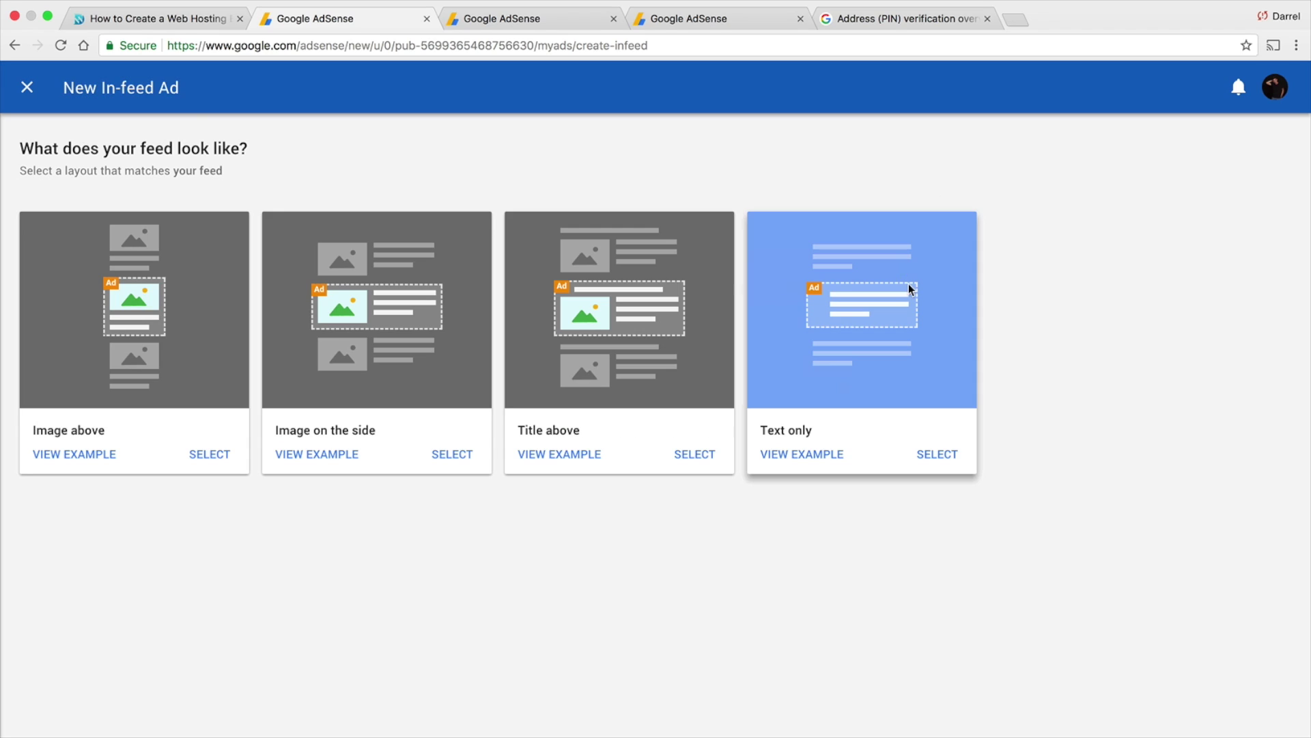
{"action": "left_click", "coordinate": [27, 87]}
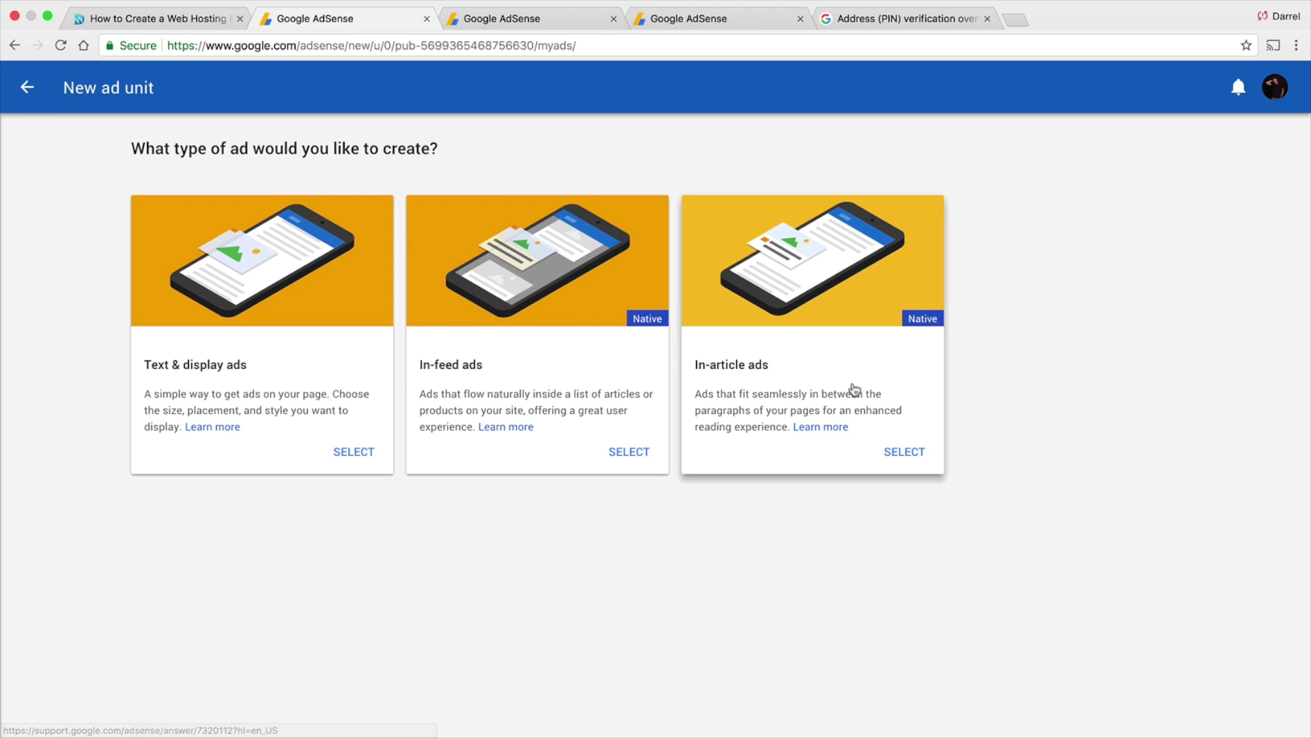
{"action": "left_click", "coordinate": [905, 452]}
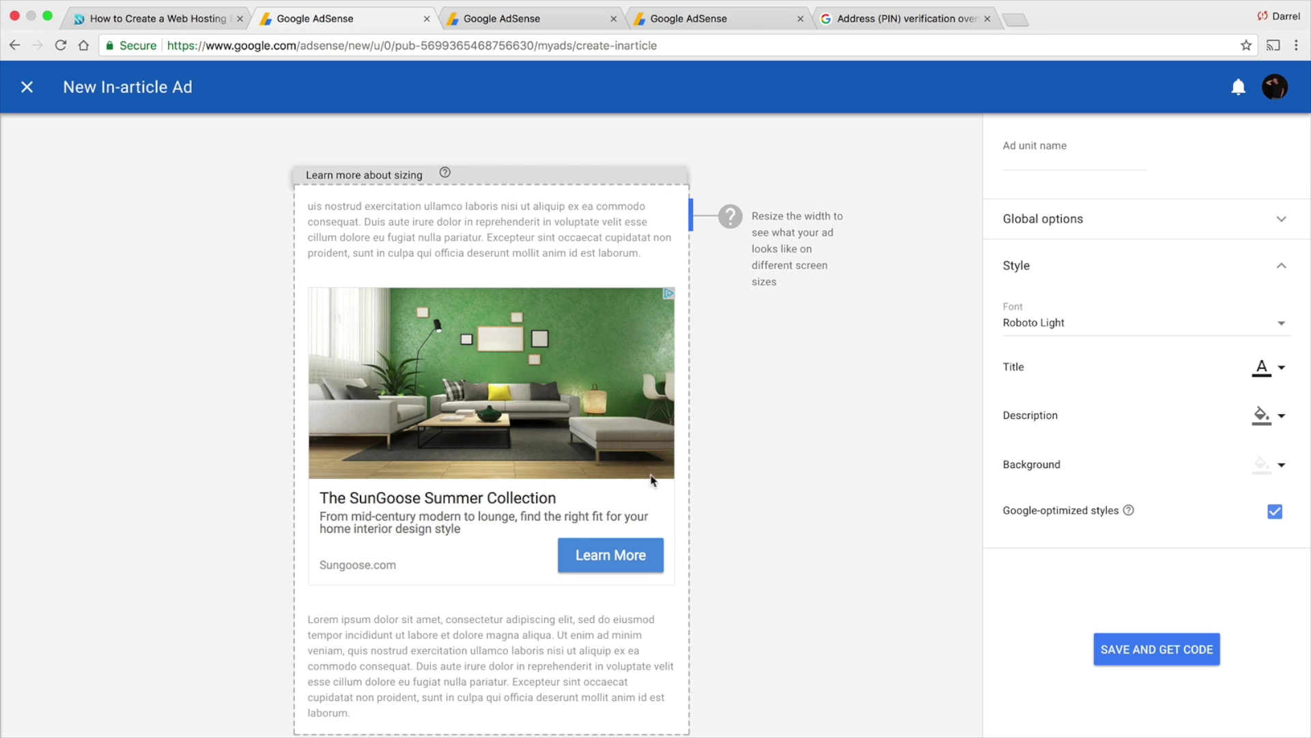
{"action": "left_click", "coordinate": [14, 45]}
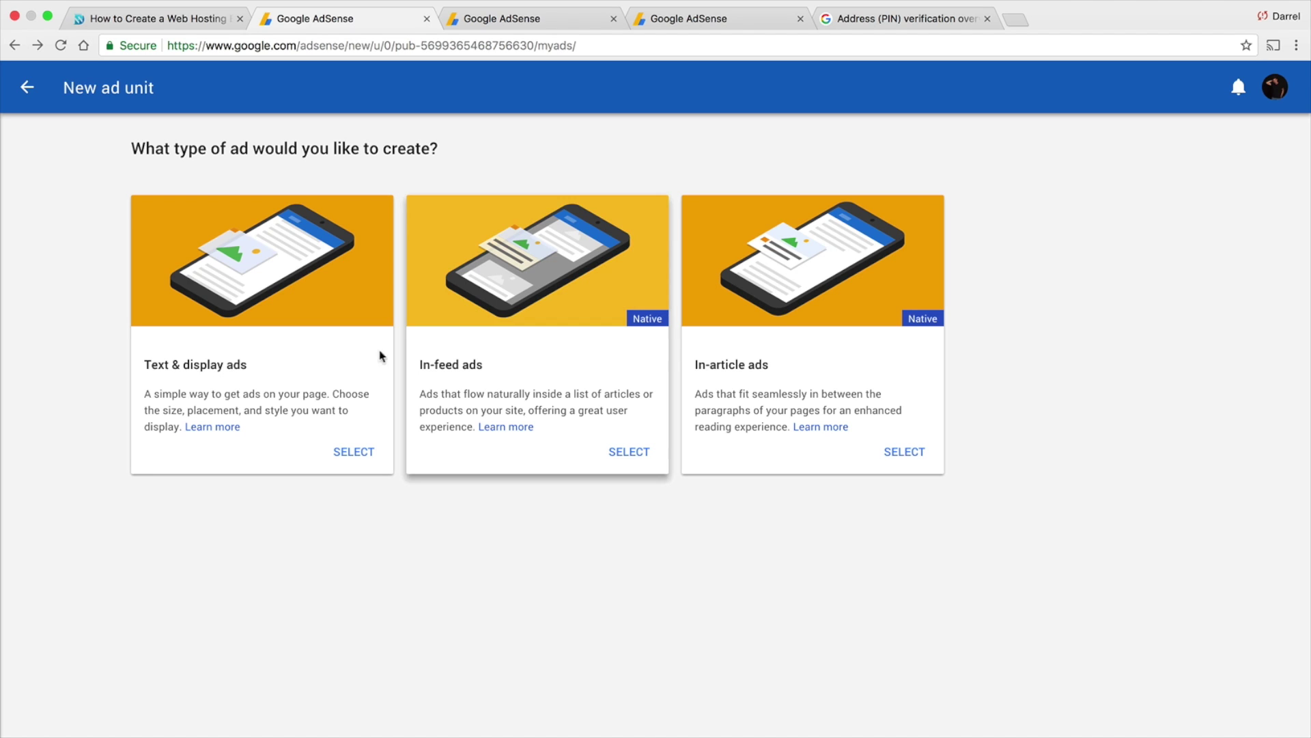
{"action": "left_click", "coordinate": [352, 452]}
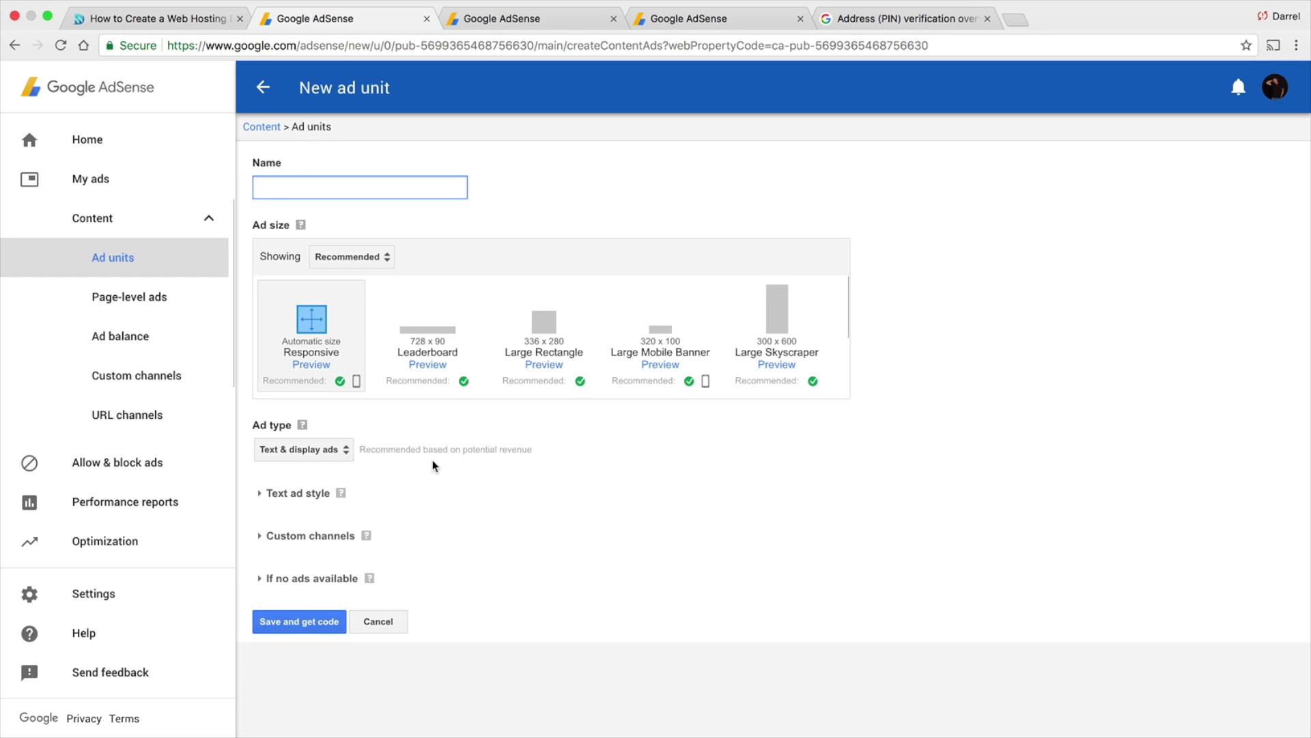
Reload the blog article and view its WordPress admin, then return to the PattyWack ad unit form
{"action": "left_click", "coordinate": [190, 19]}
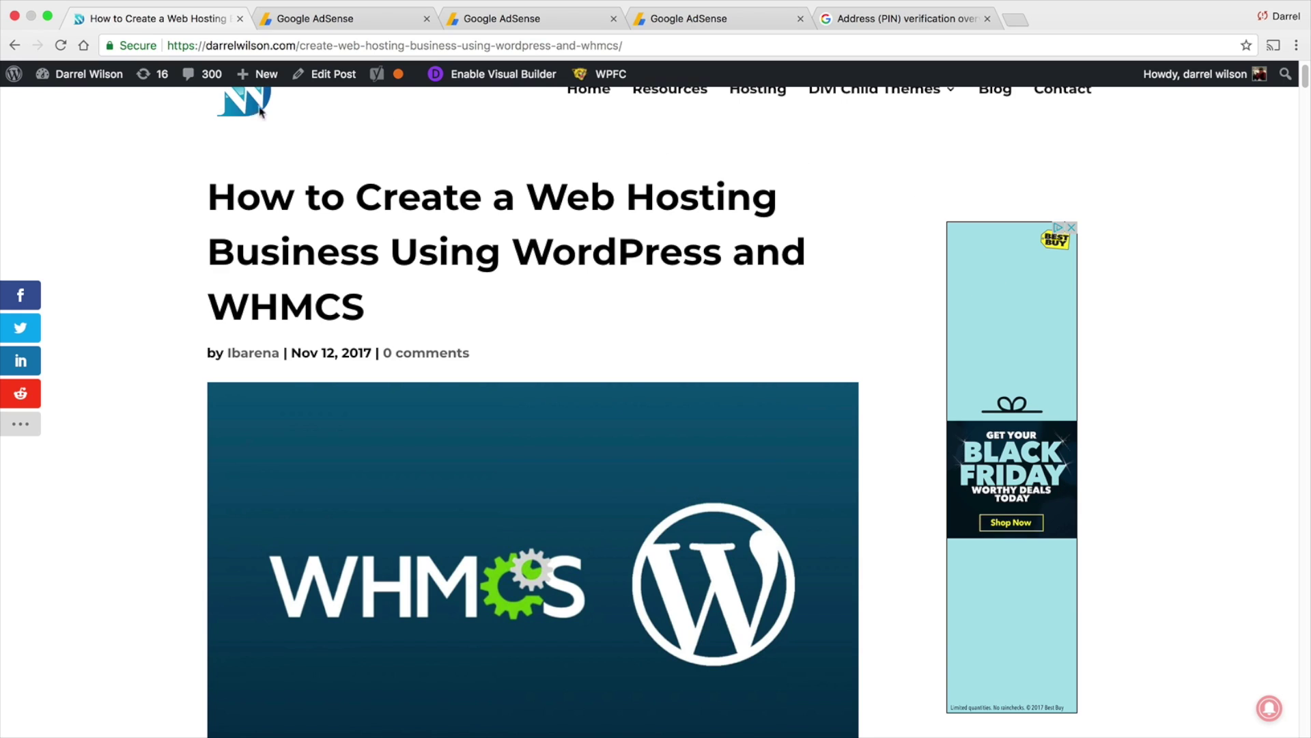
{"action": "left_click", "coordinate": [60, 45]}
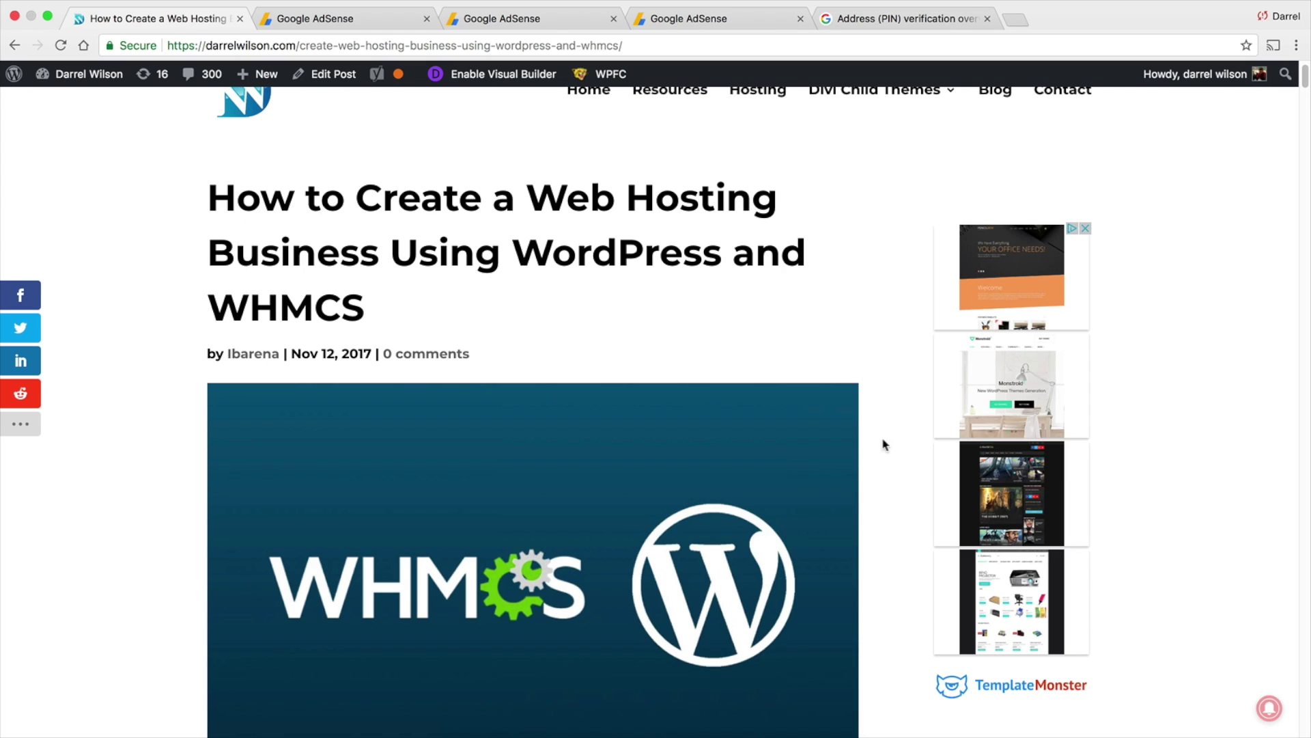
{"action": "left_click", "coordinate": [79, 69]}
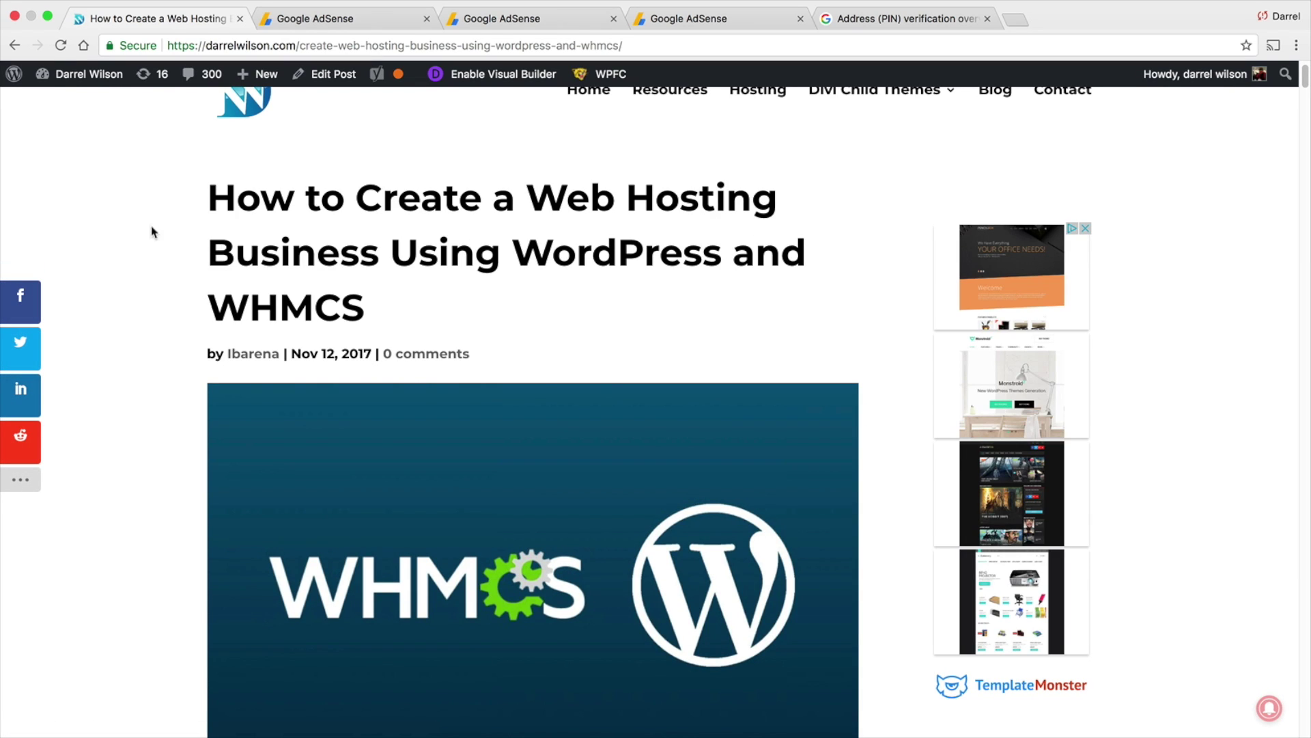
{"action": "left_click", "coordinate": [285, 22]}
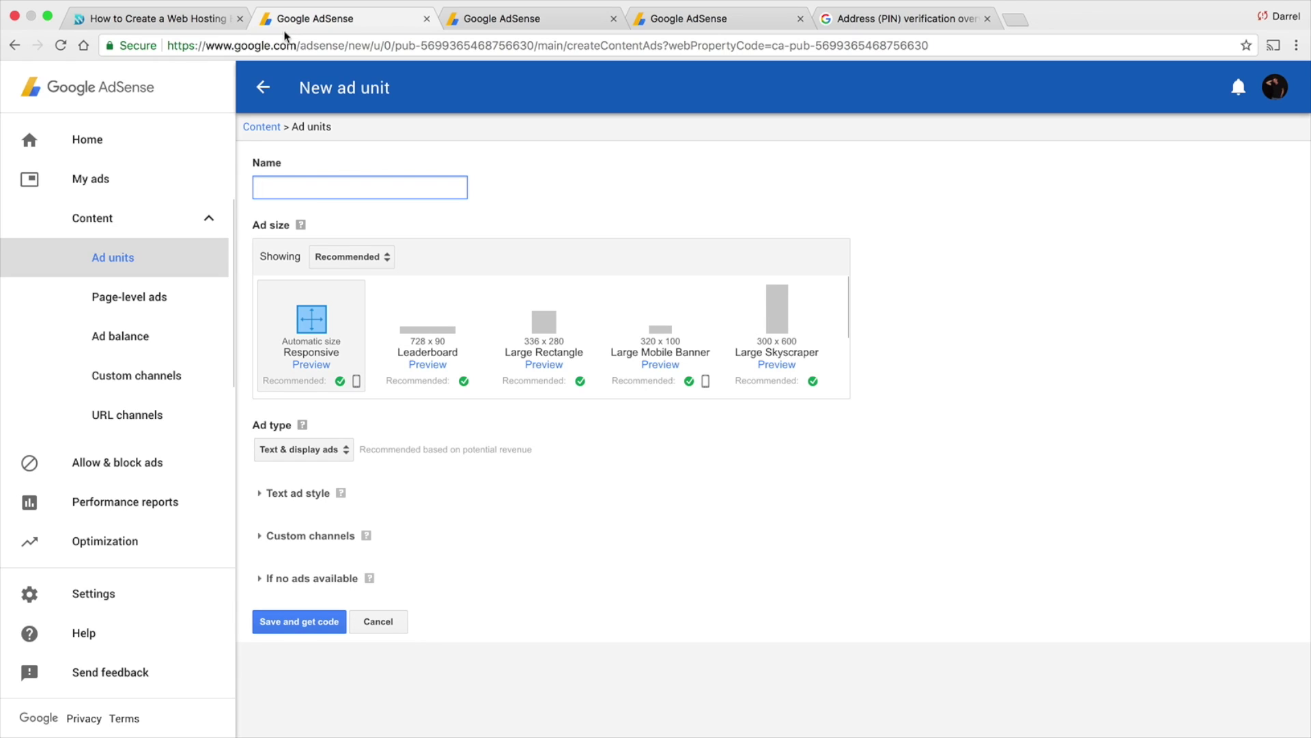
{"action": "left_click", "coordinate": [198, 20]}
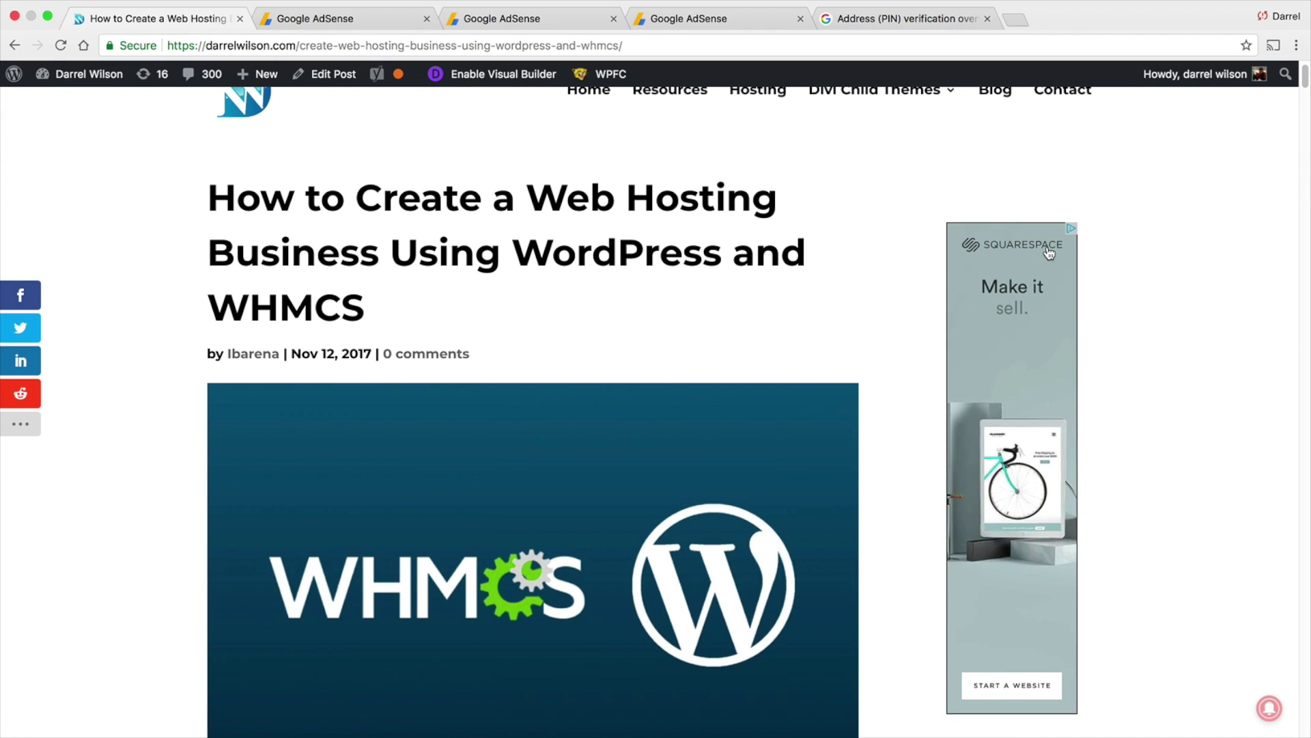
{"action": "left_click", "coordinate": [351, 25]}
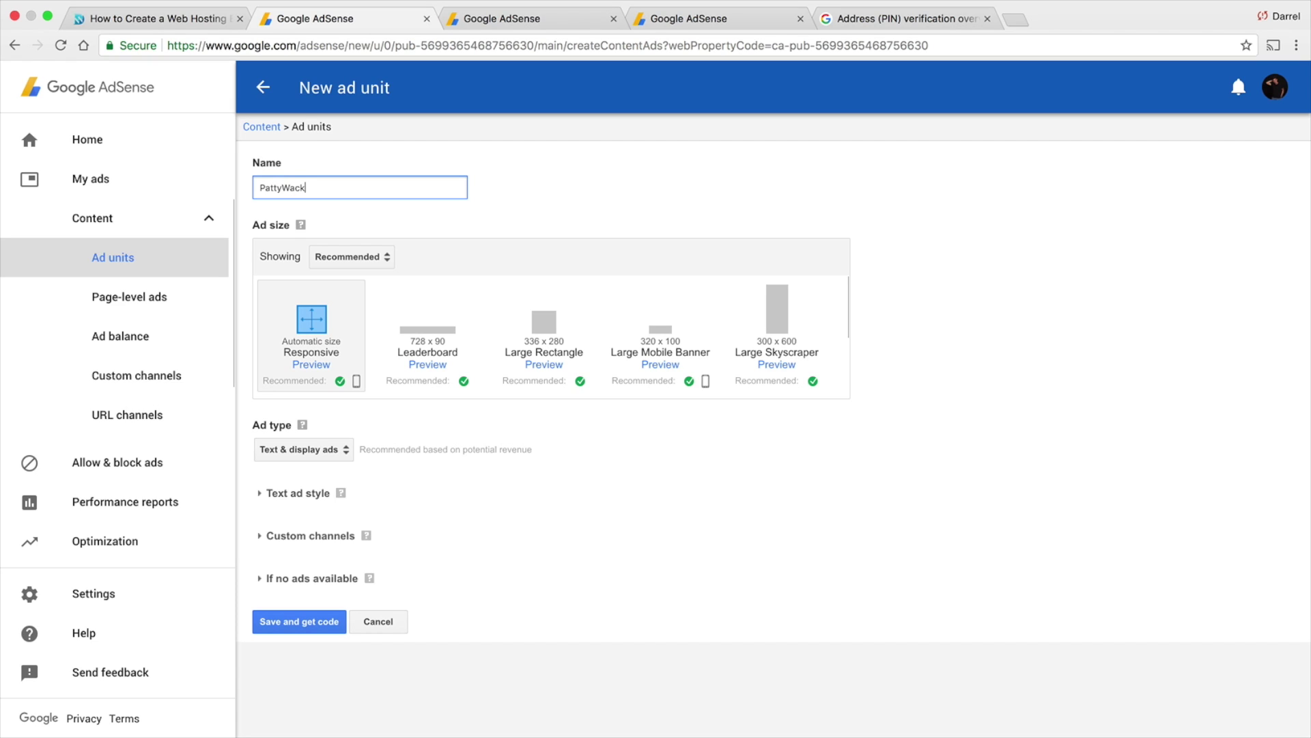
{"action": "left_click", "coordinate": [435, 334]}
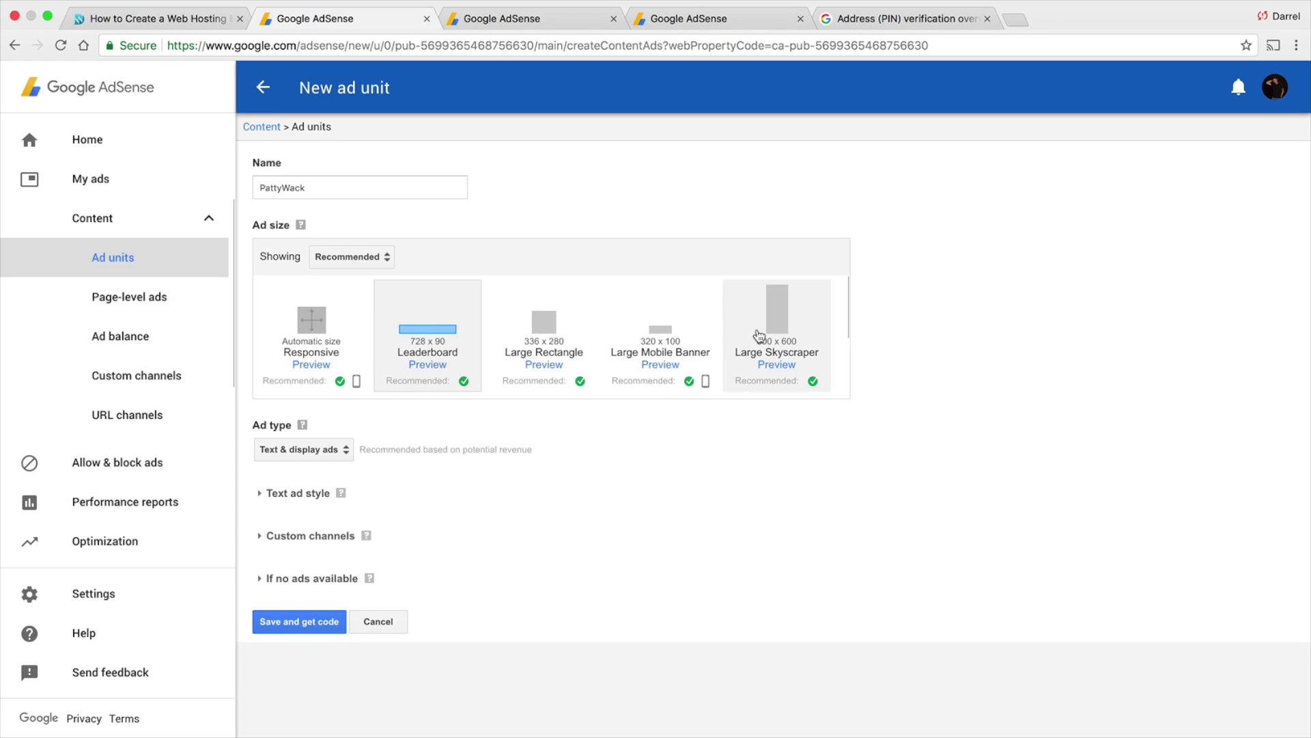
{"action": "left_click", "coordinate": [349, 347]}
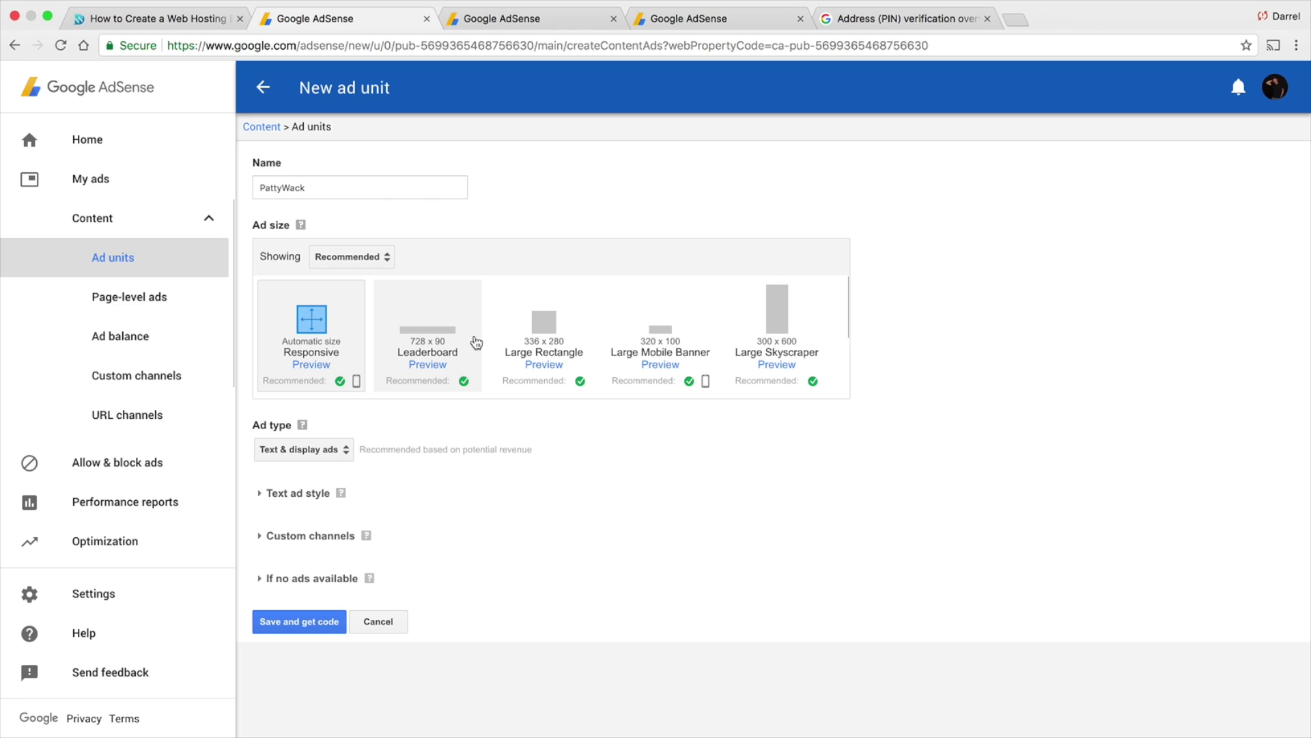
{"action": "mouse_move", "coordinate": [356, 381]}
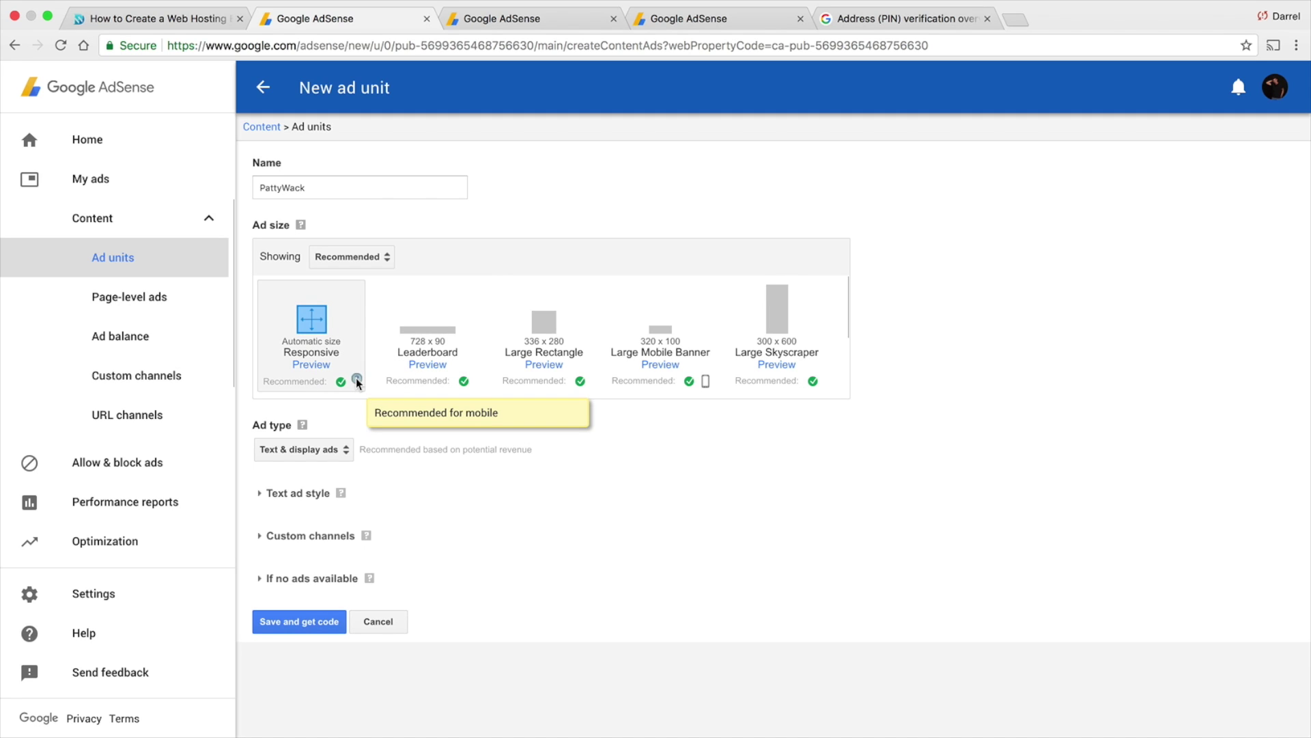
Expand the text ad style options and compare them with the blog article's ads
{"action": "left_click", "coordinate": [327, 493]}
{"action": "scroll", "coordinate": [438, 501], "scroll_direction": "down", "scroll_amount": 1}
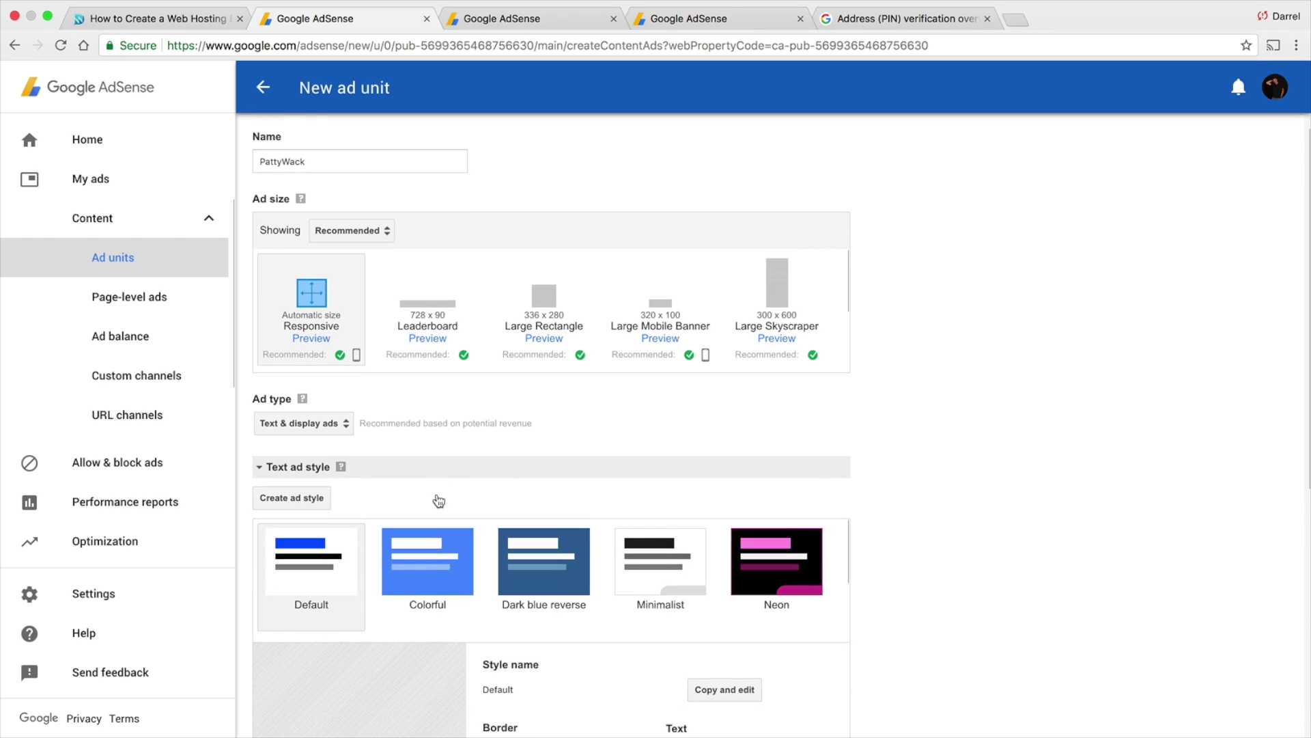
{"action": "scroll", "coordinate": [438, 502], "scroll_direction": "down", "scroll_amount": 2}
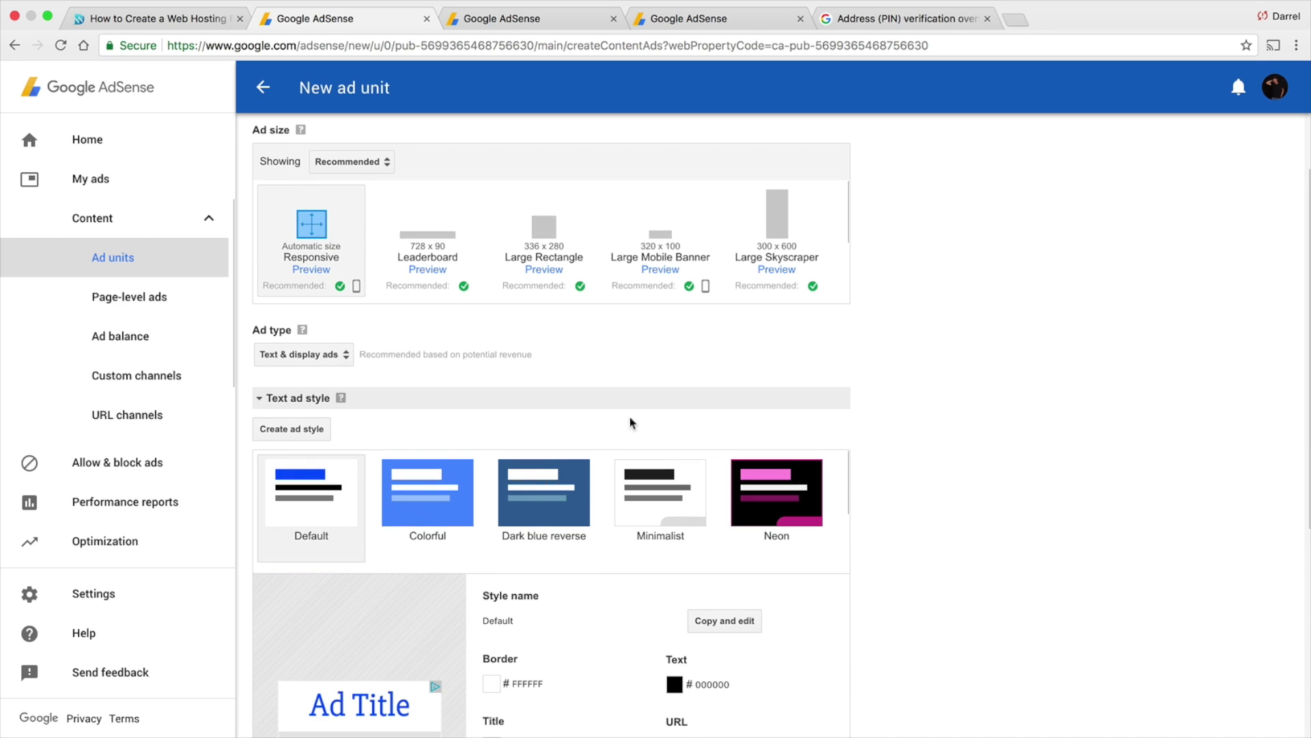
{"action": "scroll", "coordinate": [888, 396], "scroll_direction": "down", "scroll_amount": 3}
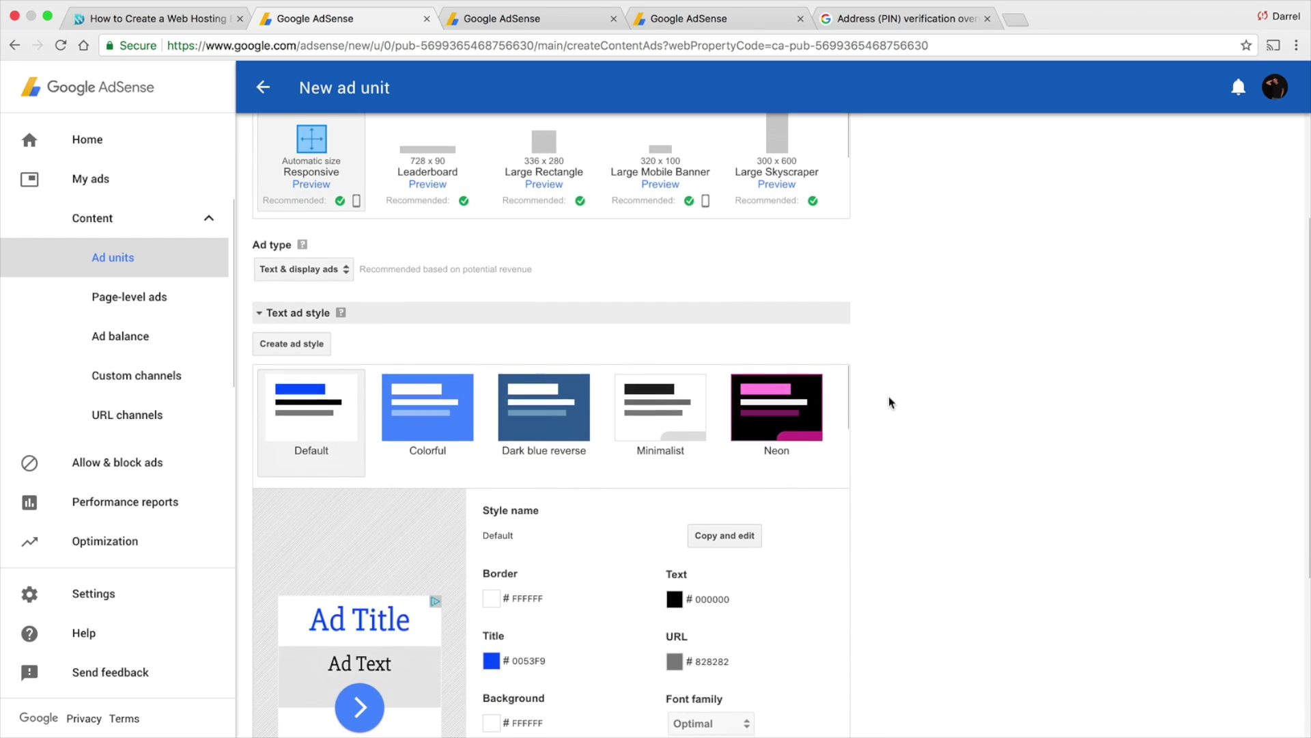
{"action": "left_click", "coordinate": [209, 9]}
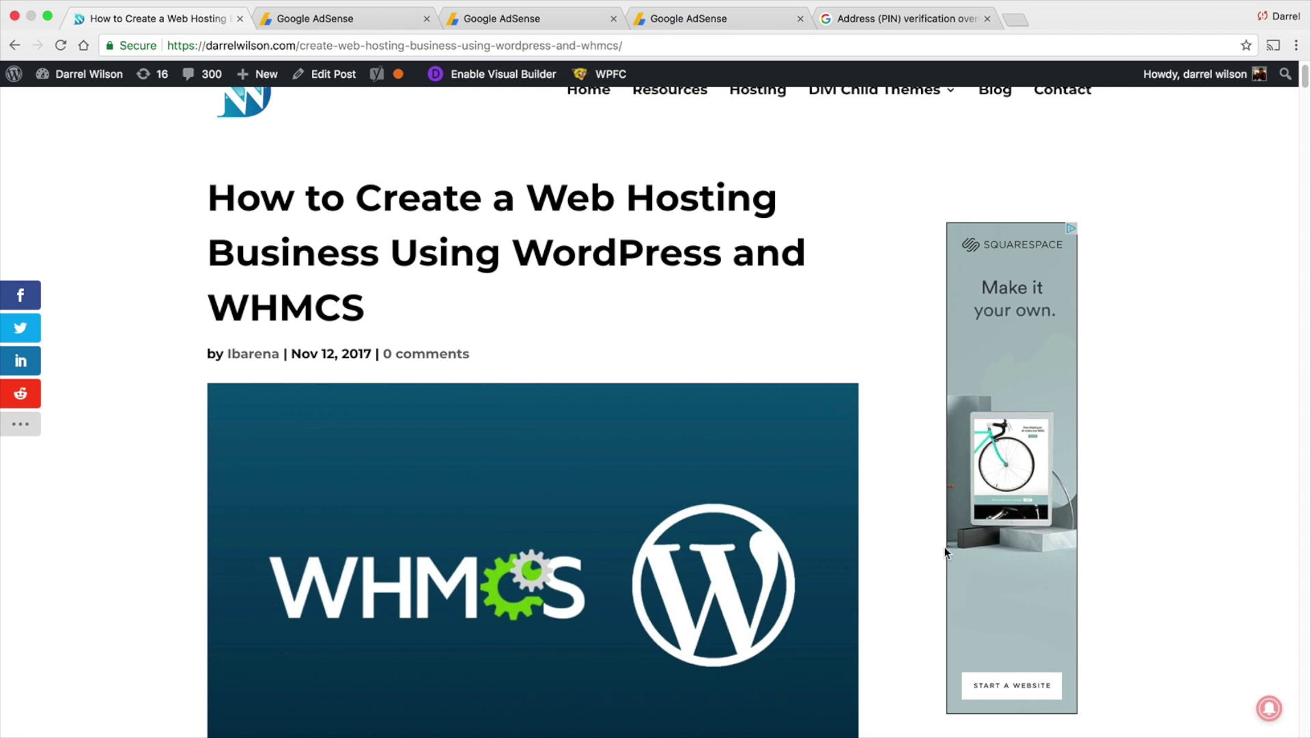
{"action": "scroll", "coordinate": [945, 546], "scroll_direction": "down", "scroll_amount": 4}
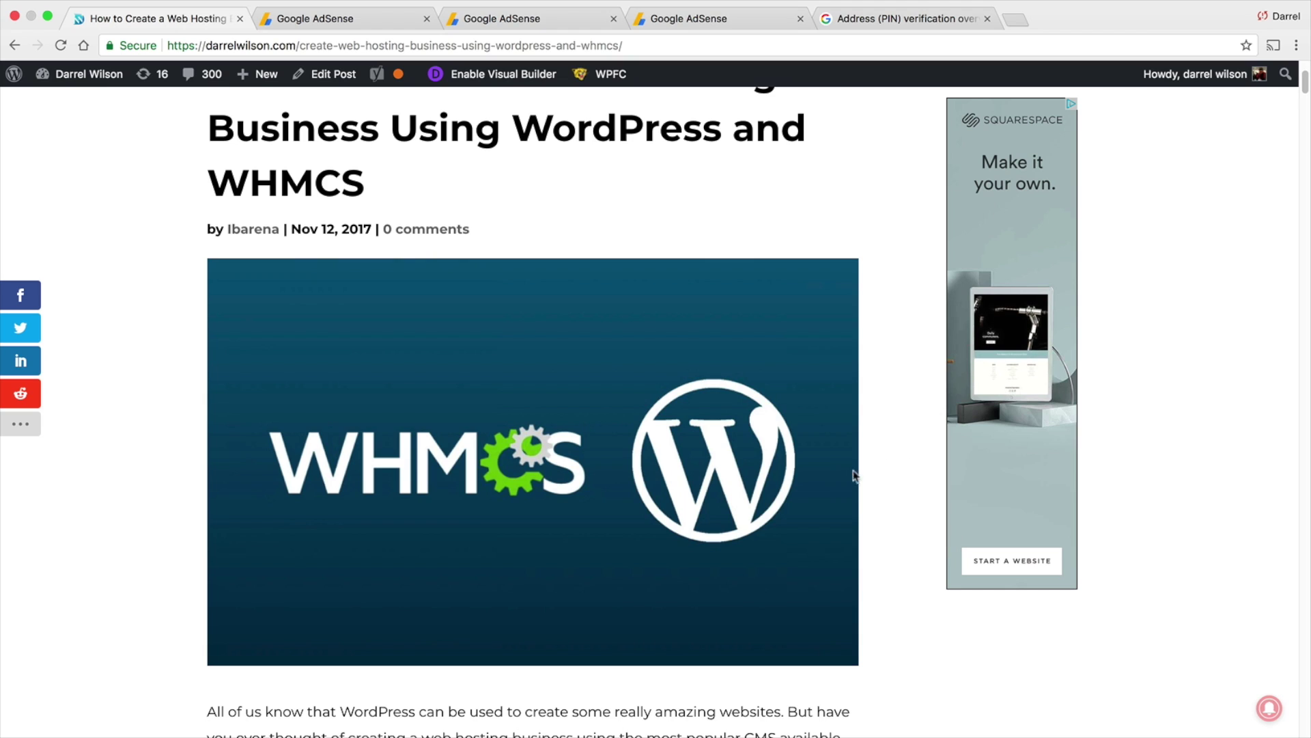
{"action": "left_click", "coordinate": [351, 21]}
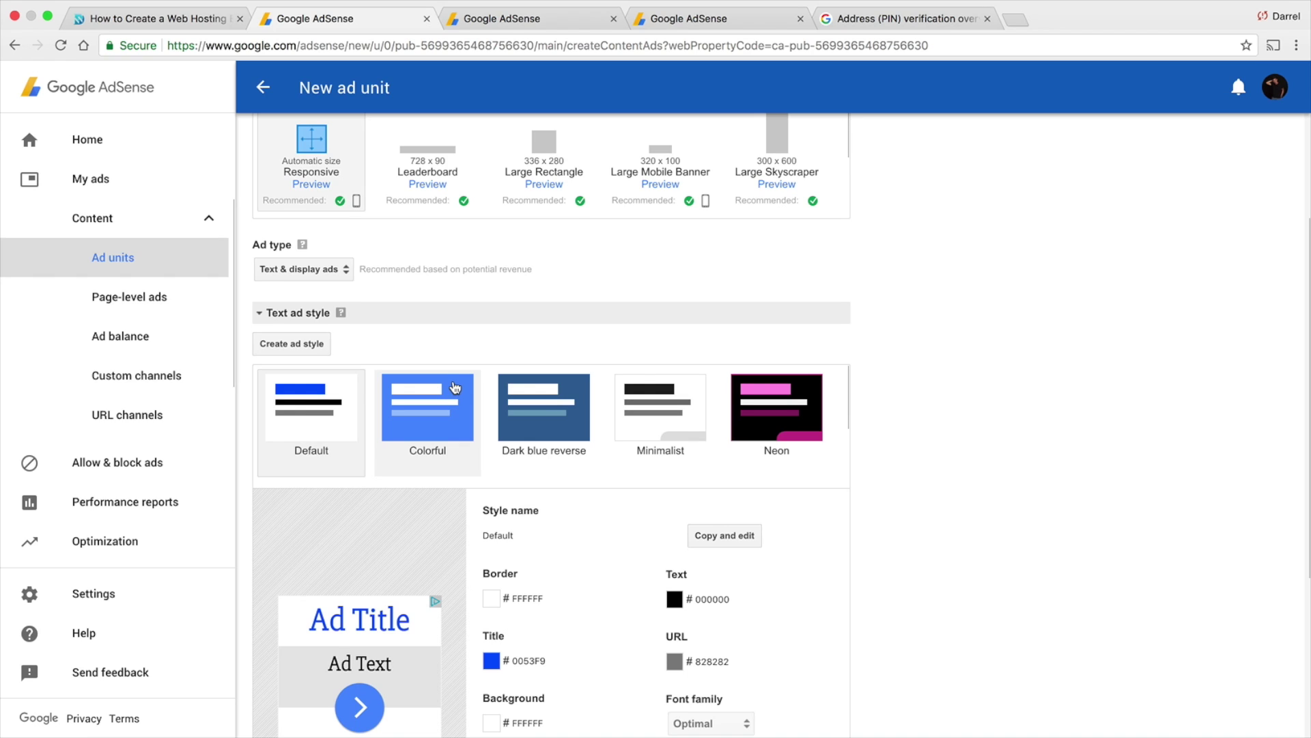
{"action": "scroll", "coordinate": [532, 397], "scroll_direction": "down", "scroll_amount": 1}
Preview the Dark blue reverse, Minimalist, Neon, Splash of color, Prestige and Notepad styles
{"action": "left_click", "coordinate": [532, 398]}
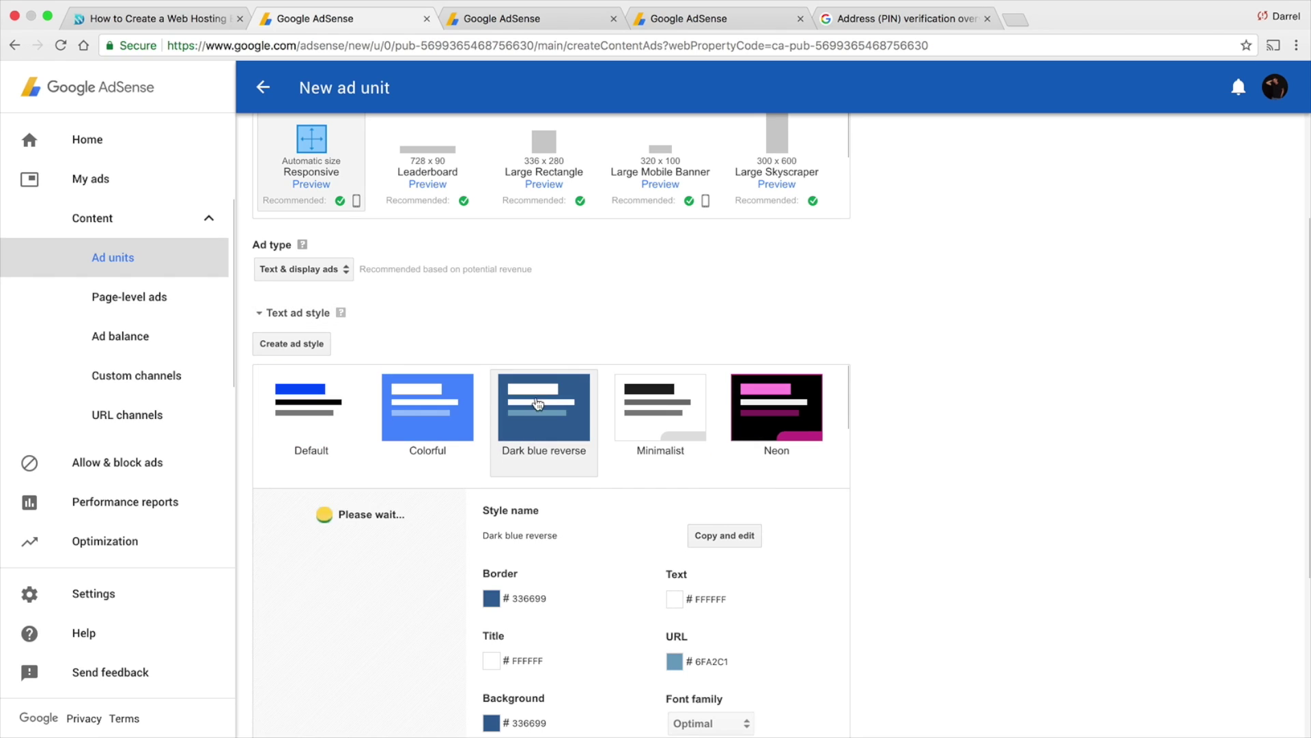
{"action": "left_click", "coordinate": [695, 434]}
{"action": "left_click", "coordinate": [776, 430]}
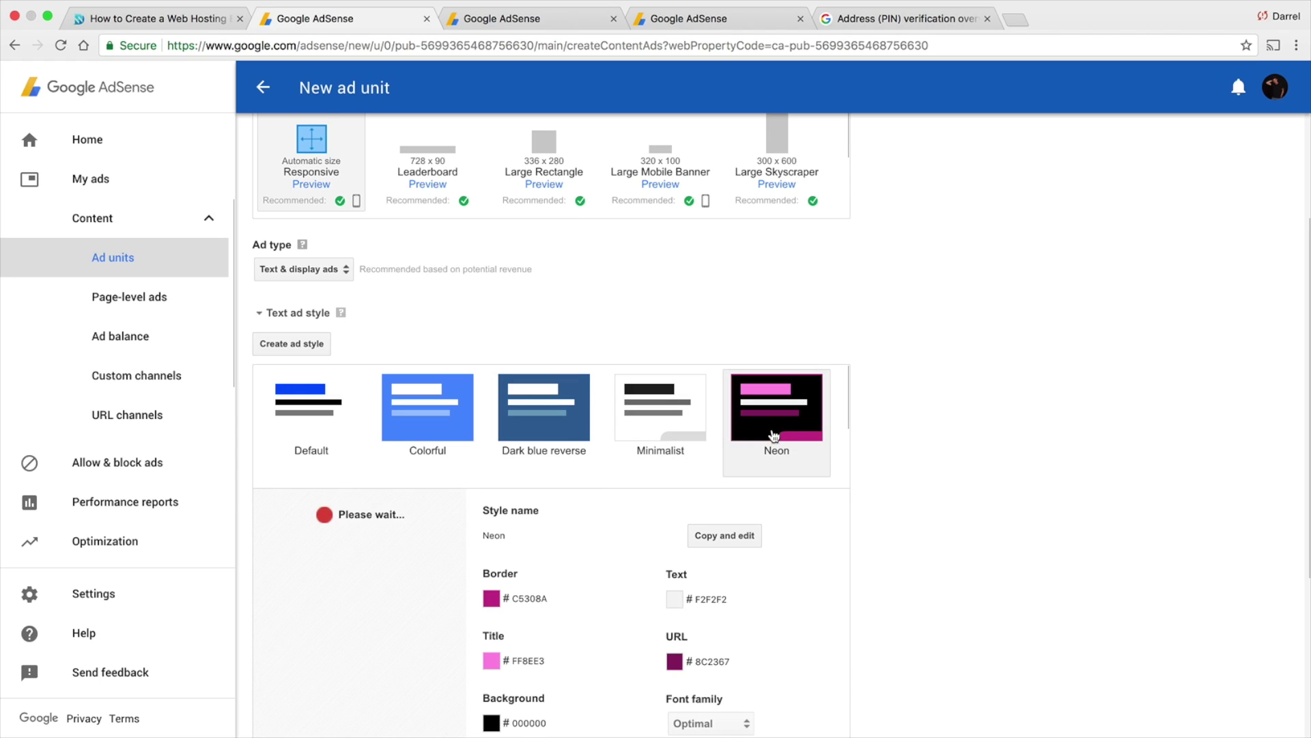
{"action": "scroll", "coordinate": [847, 403], "scroll_direction": "down", "scroll_amount": 2}
{"action": "scroll", "coordinate": [730, 373], "scroll_direction": "down", "scroll_amount": 3}
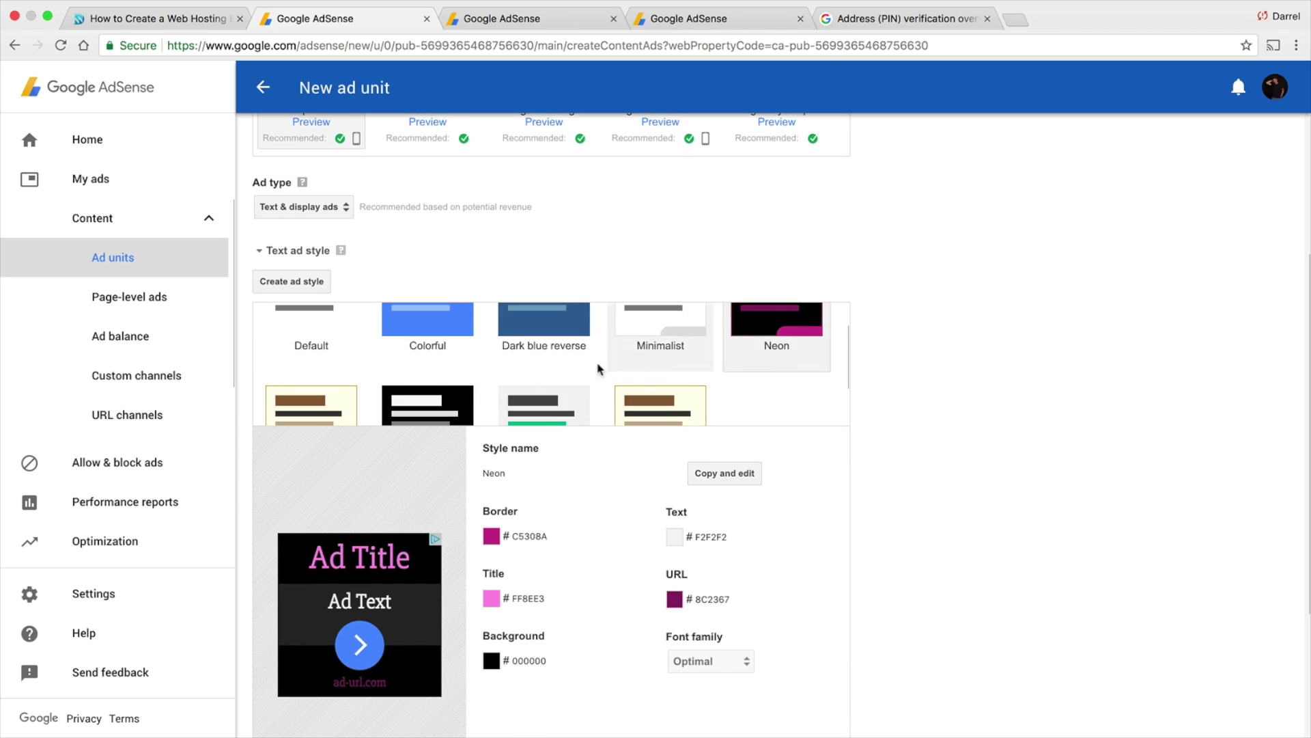
{"action": "left_click", "coordinate": [564, 373]}
{"action": "left_click", "coordinate": [675, 386]}
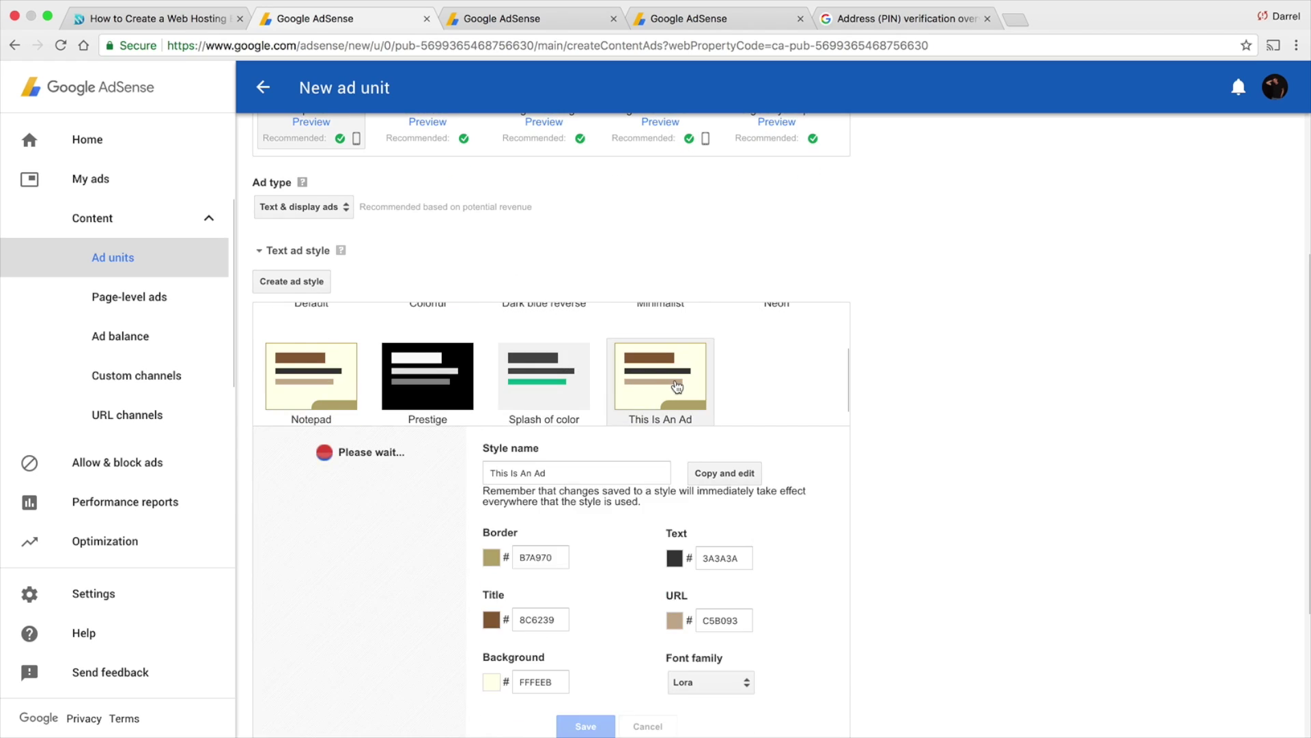
{"action": "left_click", "coordinate": [436, 386]}
{"action": "left_click", "coordinate": [339, 380]}
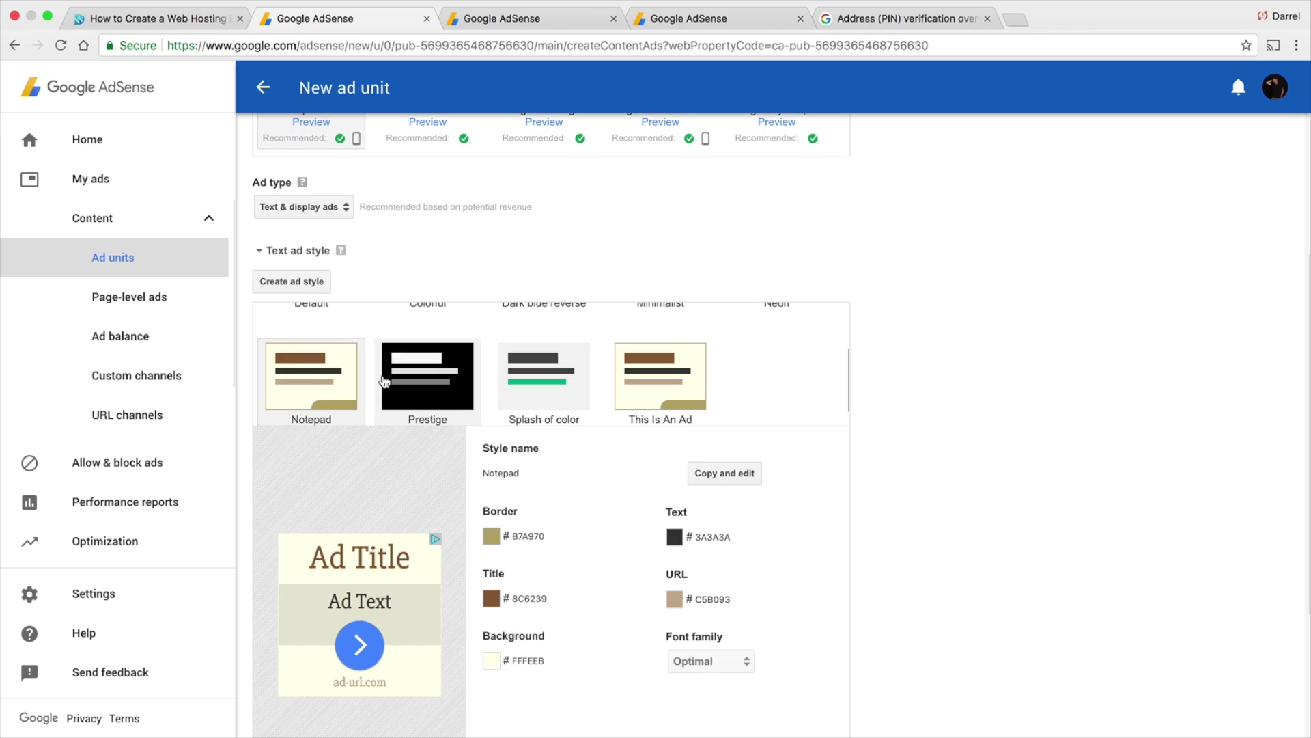
{"action": "left_click", "coordinate": [420, 393]}
{"action": "left_click", "coordinate": [541, 388]}
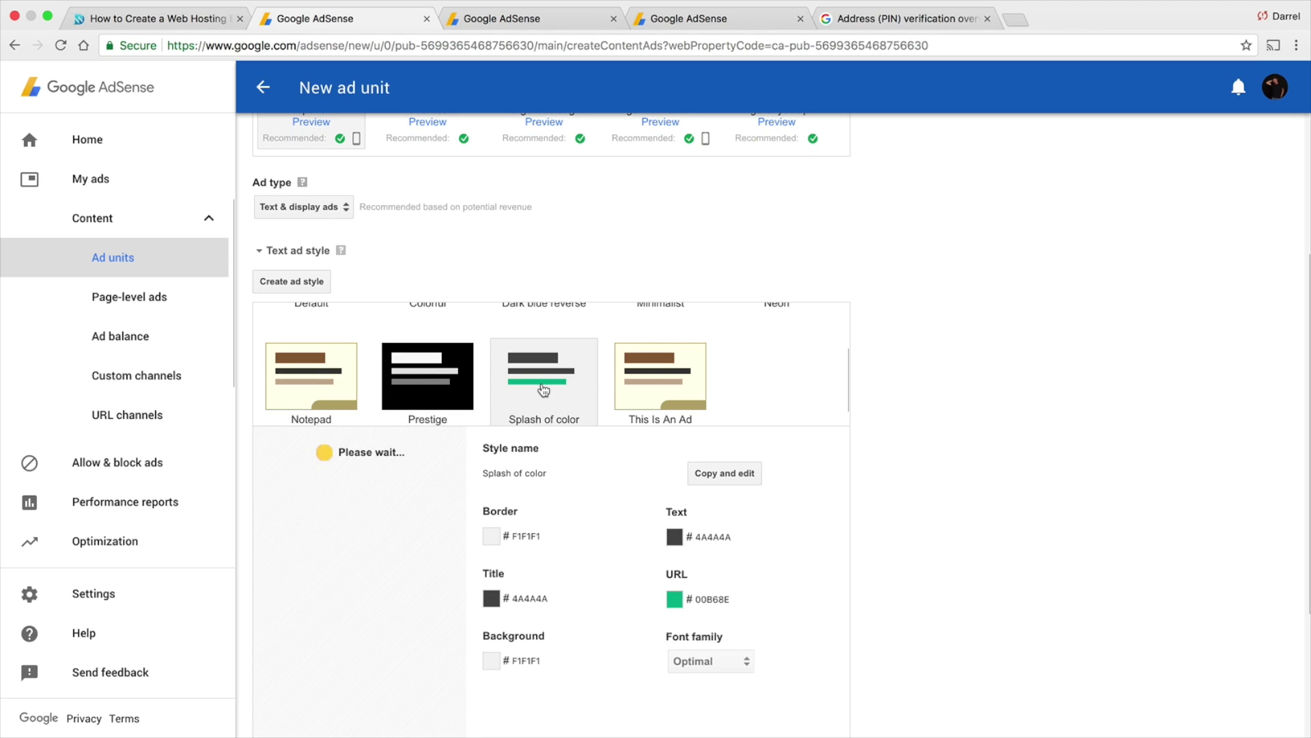
{"action": "left_click", "coordinate": [639, 391]}
{"action": "scroll", "coordinate": [689, 386], "scroll_direction": "up", "scroll_amount": 1}
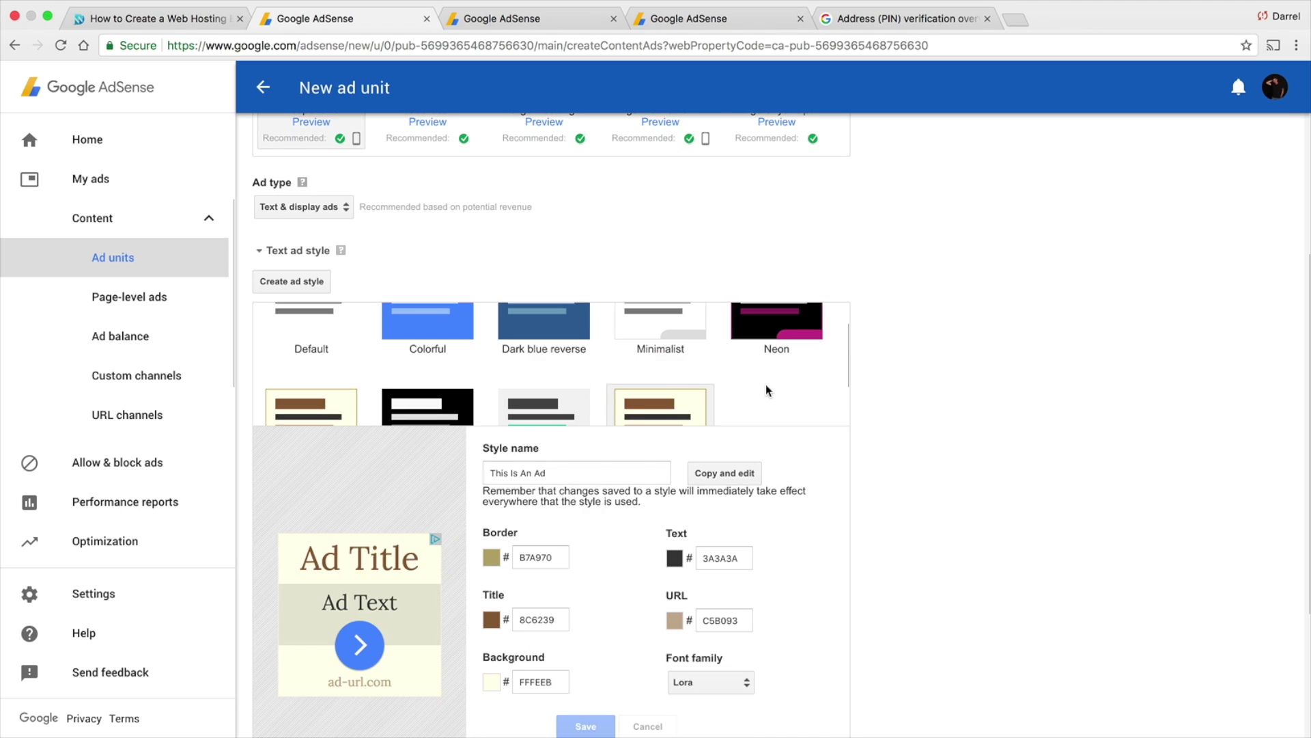
{"action": "left_click", "coordinate": [676, 351]}
{"action": "left_click", "coordinate": [544, 349]}
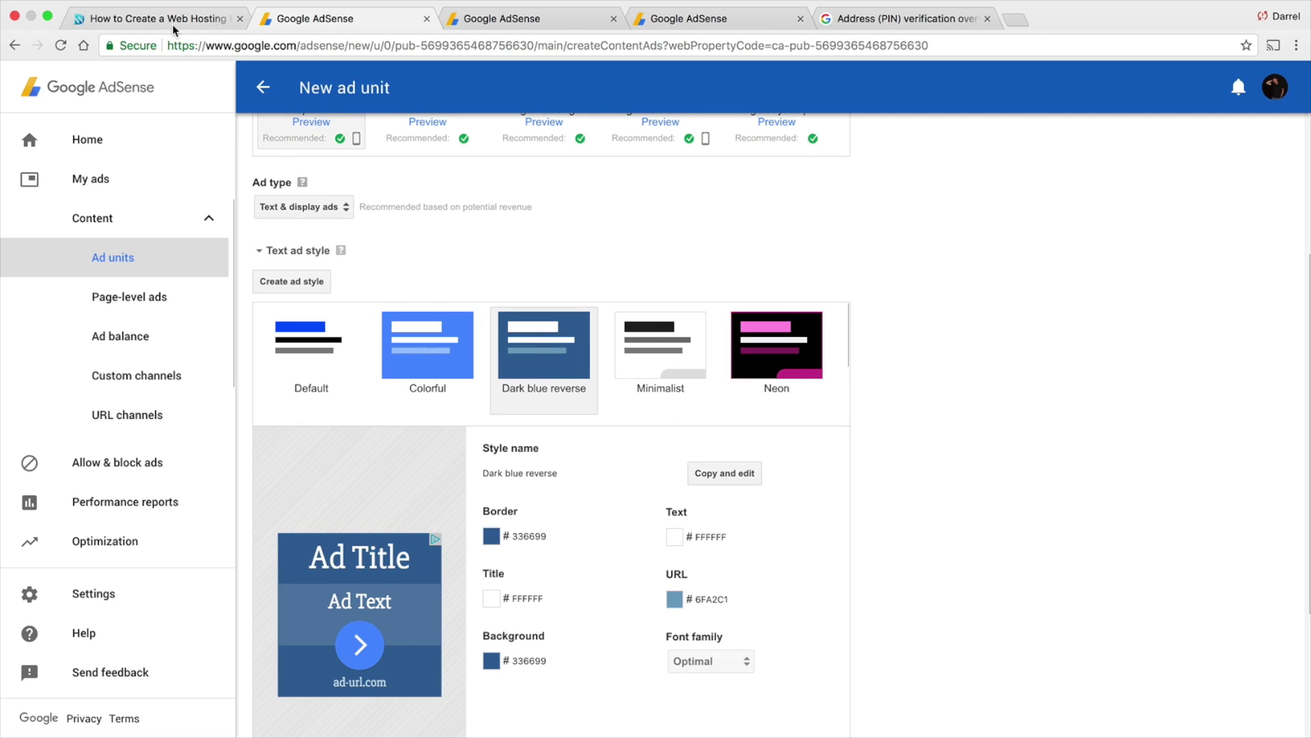
Choose the Colorful style: 4D90FE border and background, FFFFFF title, 9DC3FF URL
{"action": "left_click", "coordinate": [414, 309]}
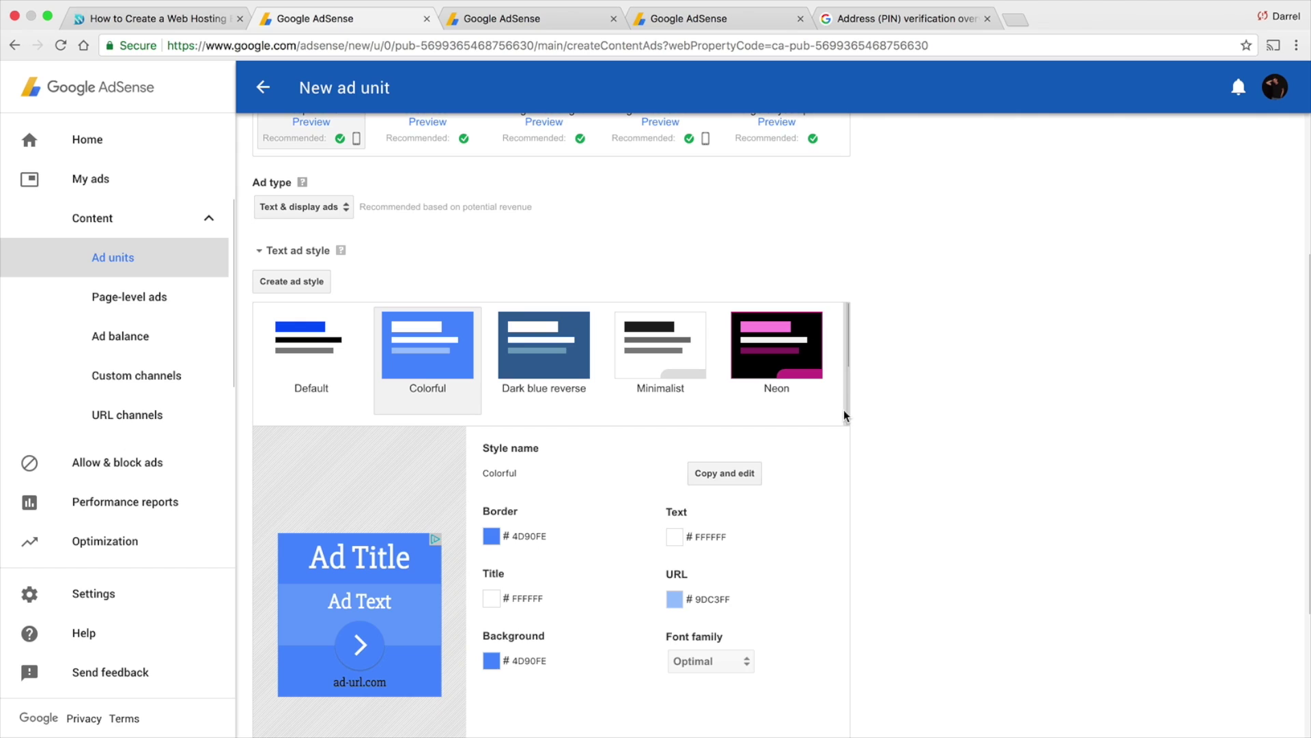
{"action": "scroll", "coordinate": [845, 415], "scroll_direction": "down", "scroll_amount": 1}
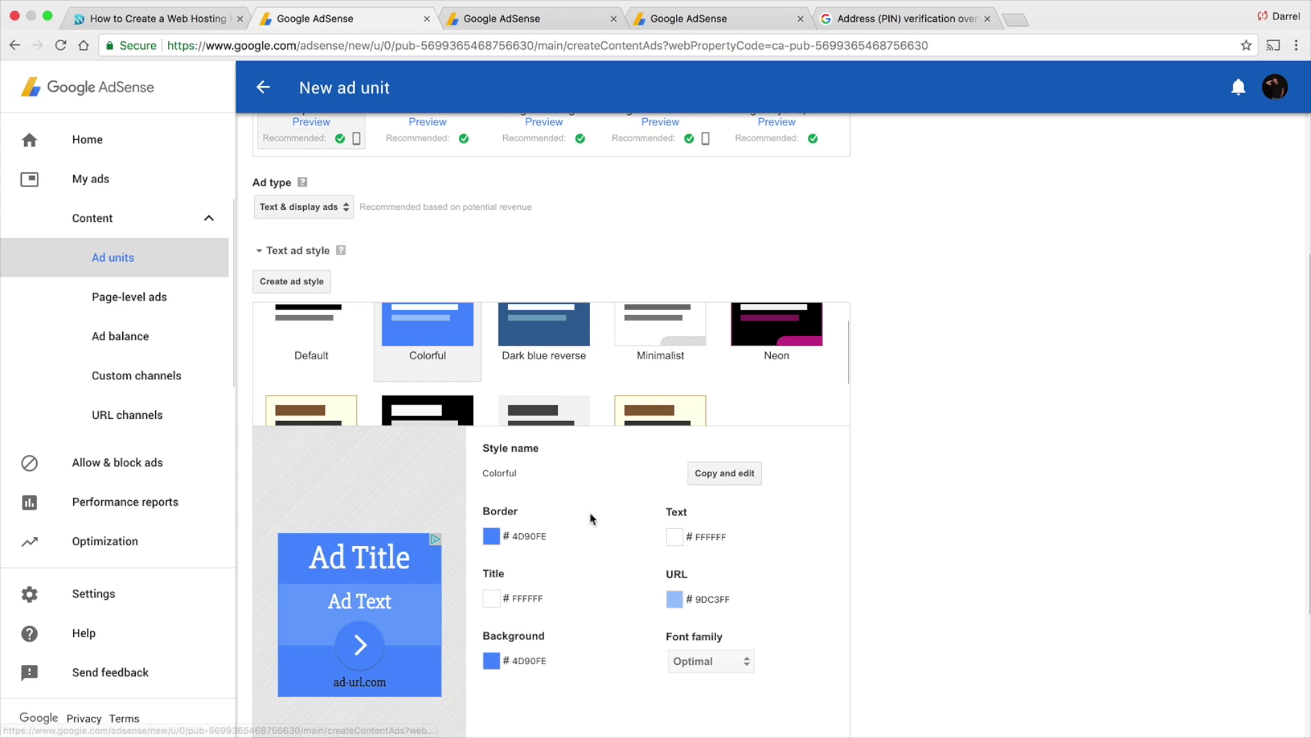
{"action": "scroll", "coordinate": [658, 489], "scroll_direction": "down", "scroll_amount": 3}
{"action": "scroll", "coordinate": [653, 501], "scroll_direction": "down", "scroll_amount": 3}
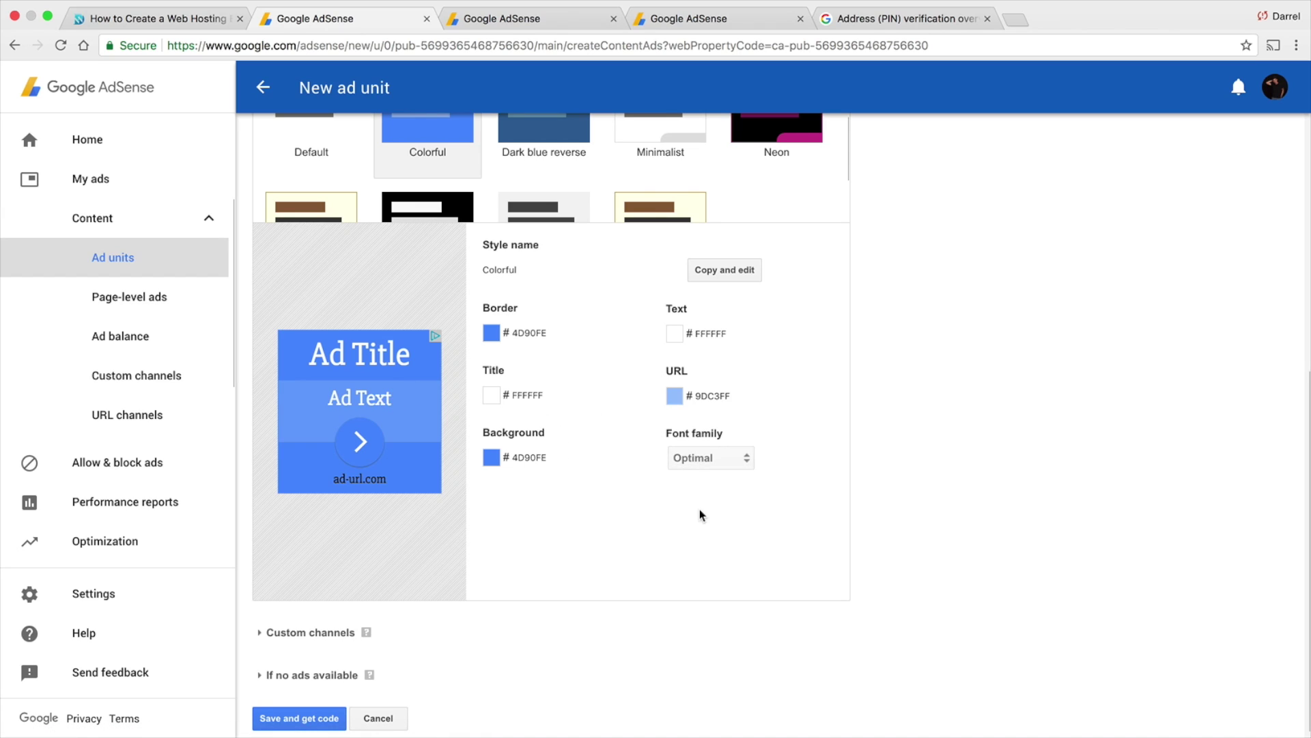
Review Custom channels and the no-ads-available options, then save the PattyWack unit to get its code
{"action": "scroll", "coordinate": [687, 541], "scroll_direction": "down", "scroll_amount": 1}
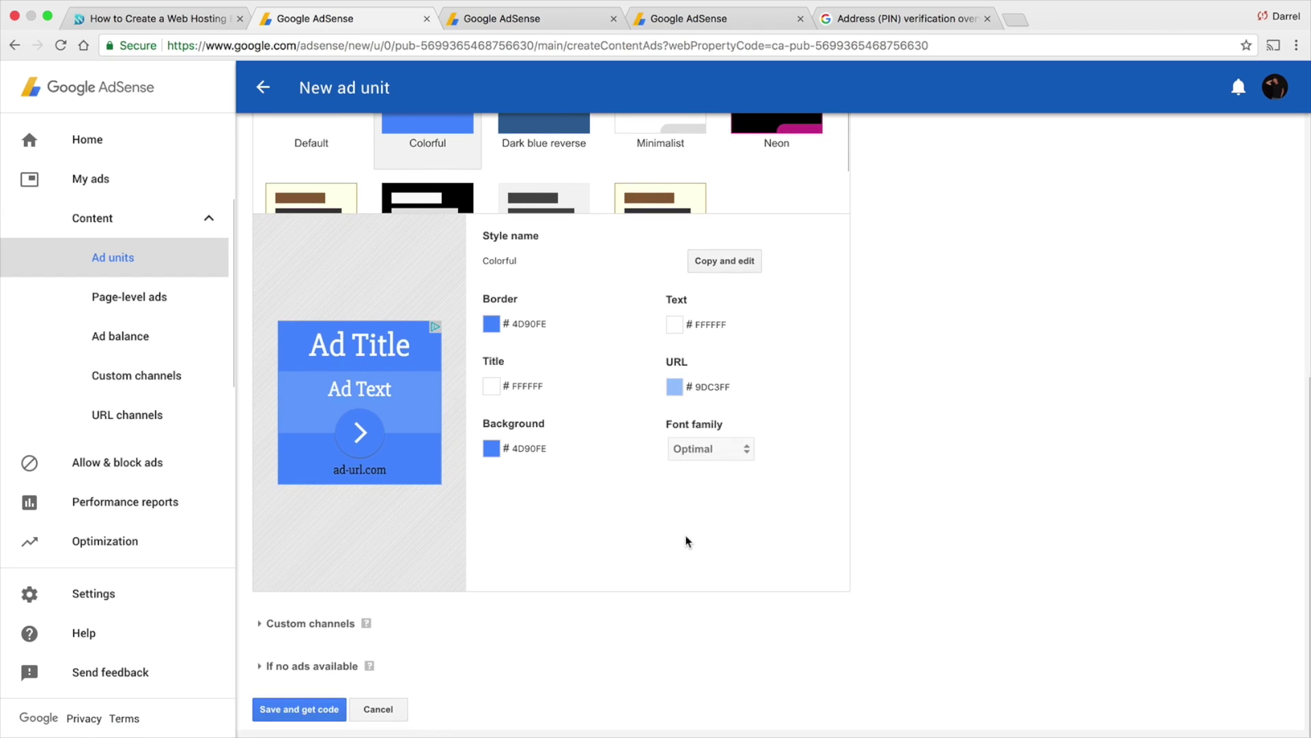
{"action": "left_click", "coordinate": [314, 625]}
{"action": "scroll", "coordinate": [524, 560], "scroll_direction": "down", "scroll_amount": 3}
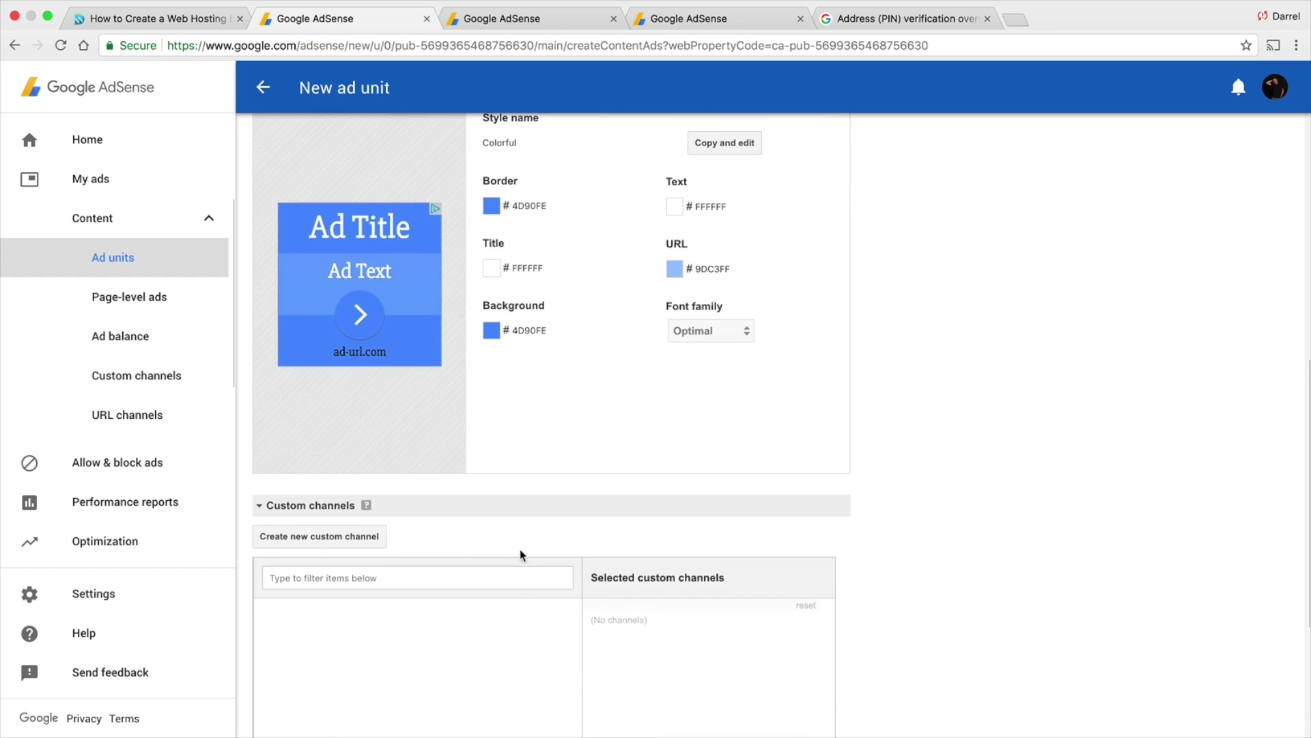
{"action": "scroll", "coordinate": [437, 478], "scroll_direction": "down", "scroll_amount": 2}
{"action": "mouse_move", "coordinate": [368, 375]}
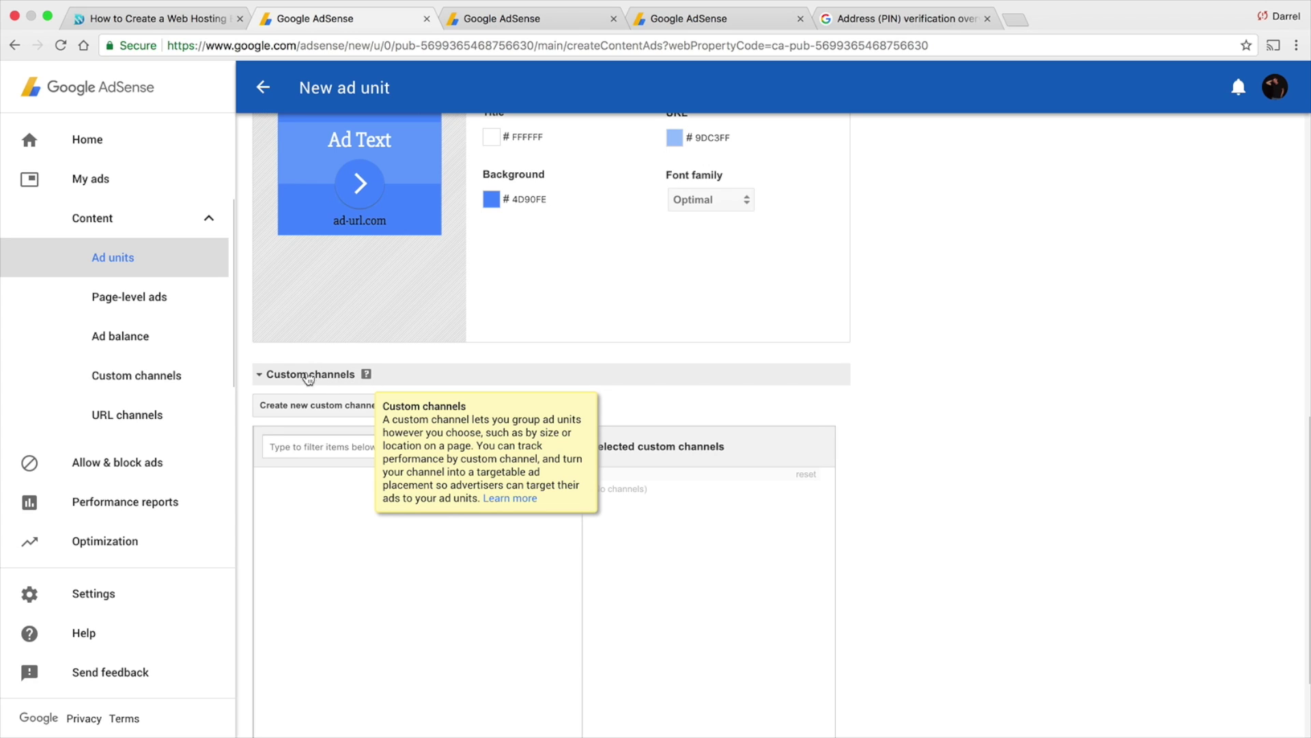
{"action": "left_click", "coordinate": [259, 375]}
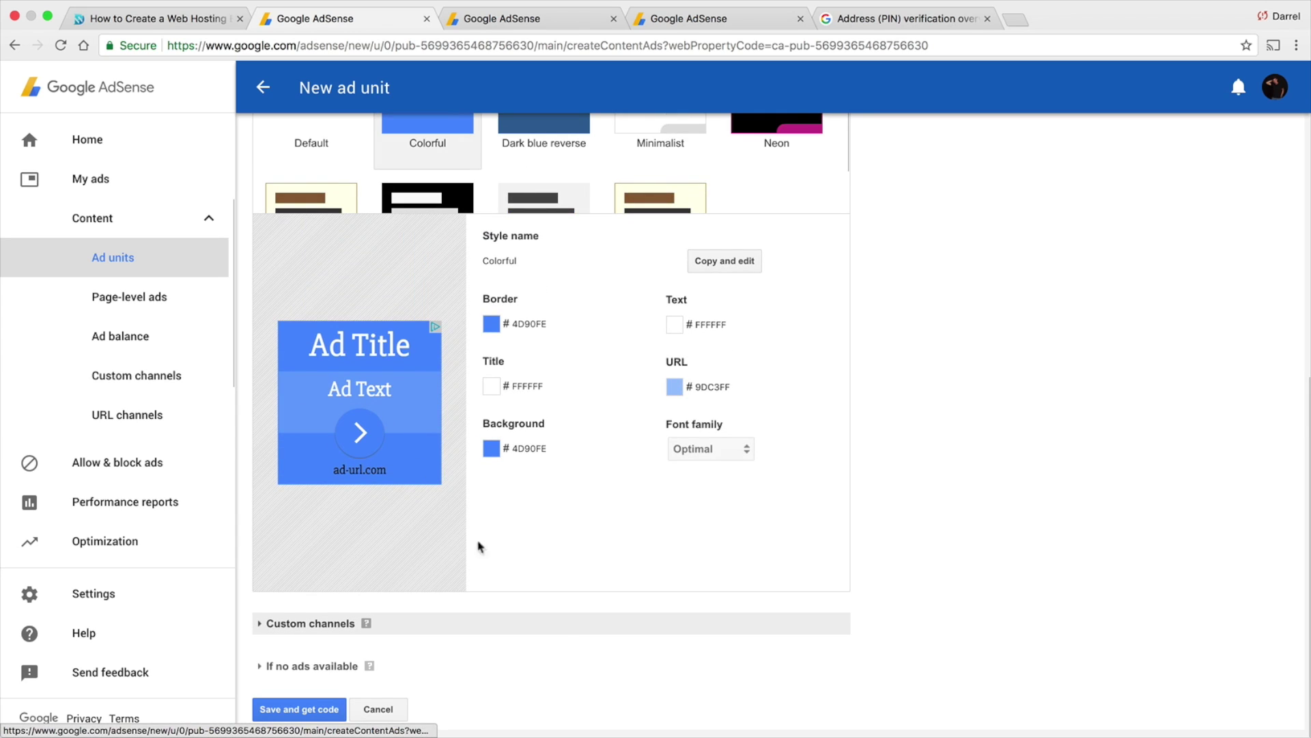
{"action": "left_click", "coordinate": [377, 666]}
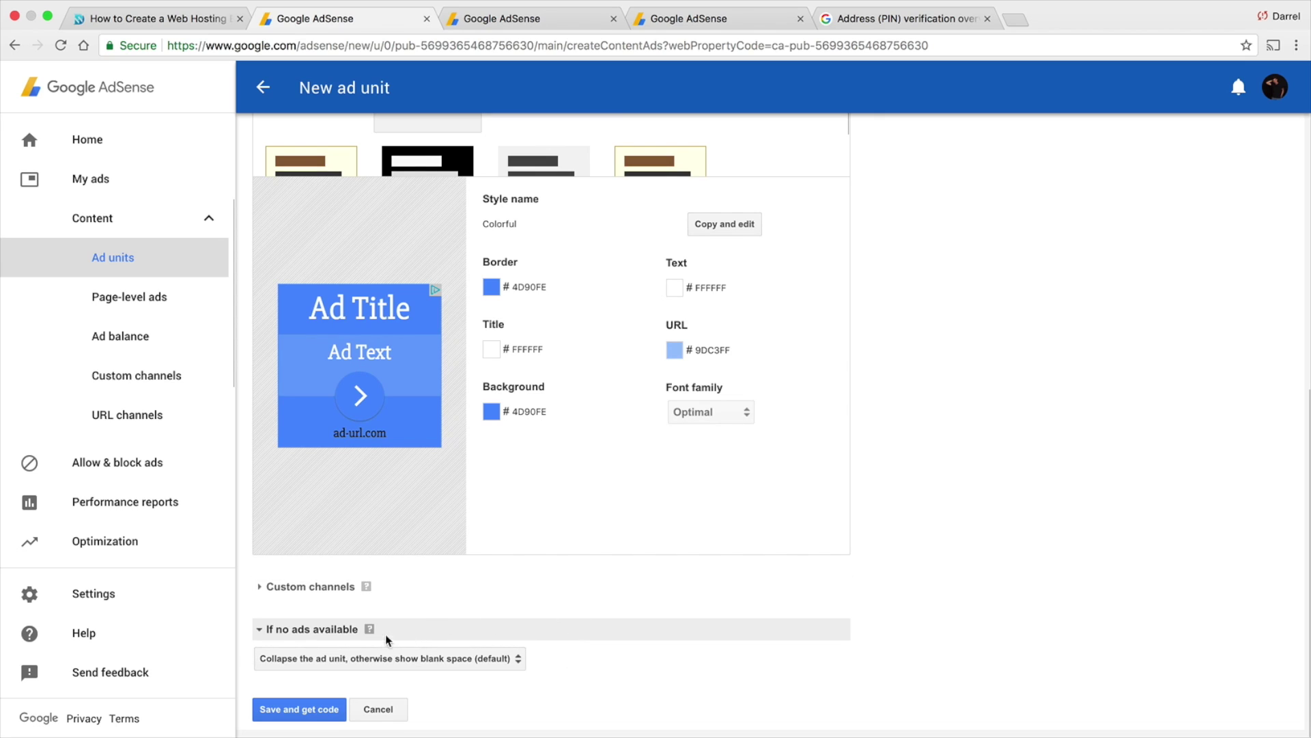
{"action": "mouse_move", "coordinate": [371, 631]}
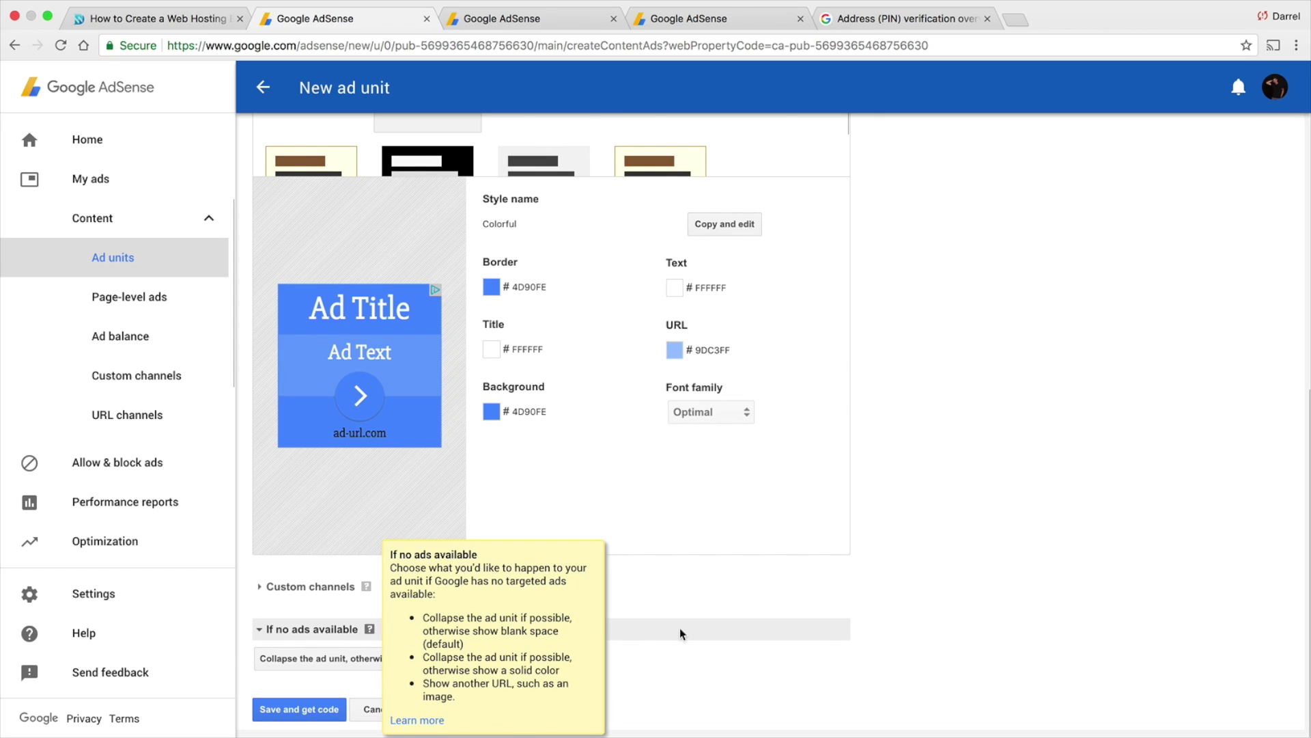
{"action": "left_click", "coordinate": [333, 711]}
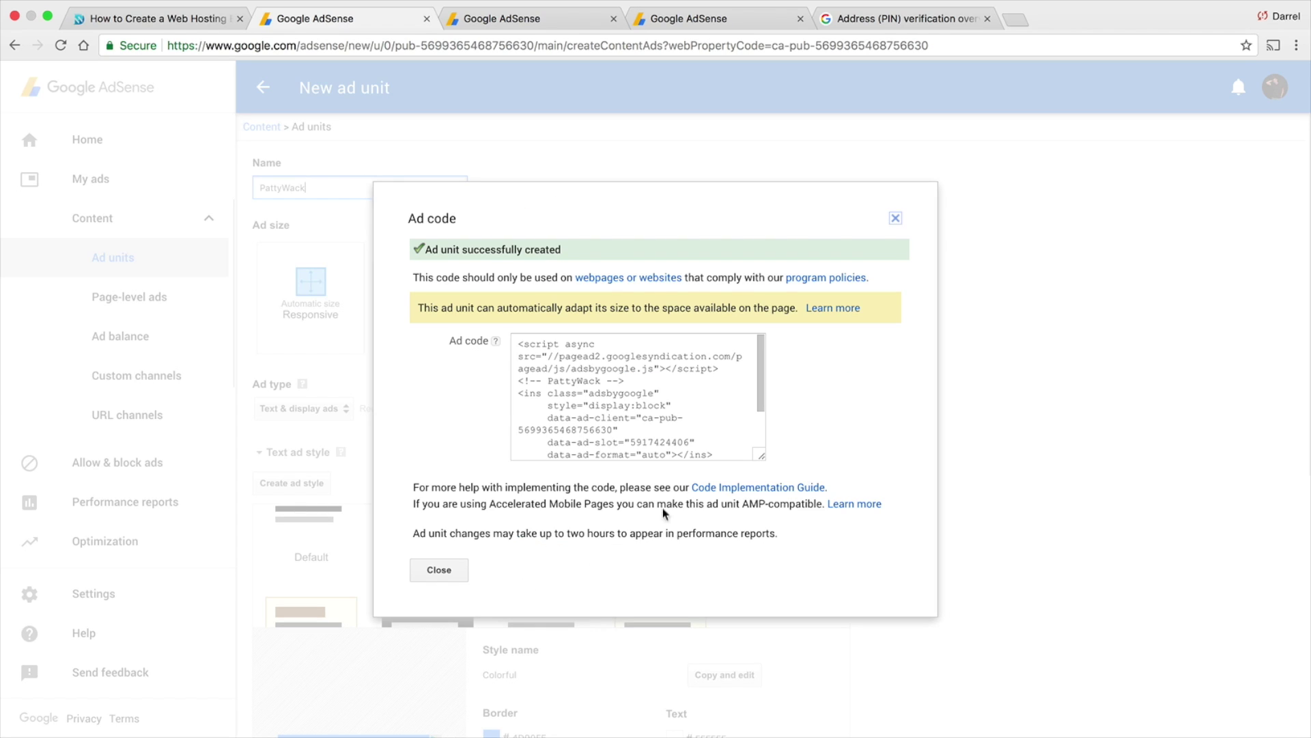
Select and copy the full ad code from the Ad code dialog
{"action": "left_click_drag", "start_coordinate": [761, 374], "coordinate": [761, 408]}
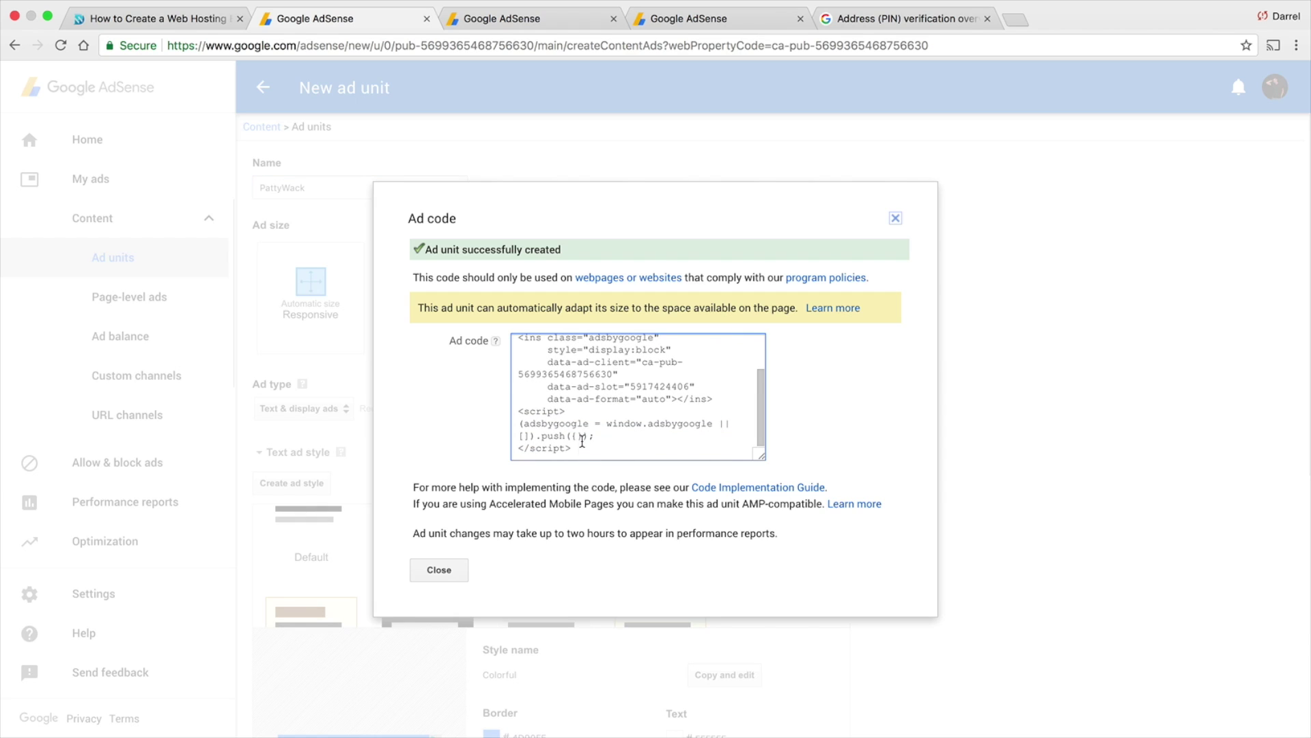
{"action": "left_click_drag", "start_coordinate": [582, 456], "coordinate": [525, 358]}
{"action": "right_click", "coordinate": [525, 359]}
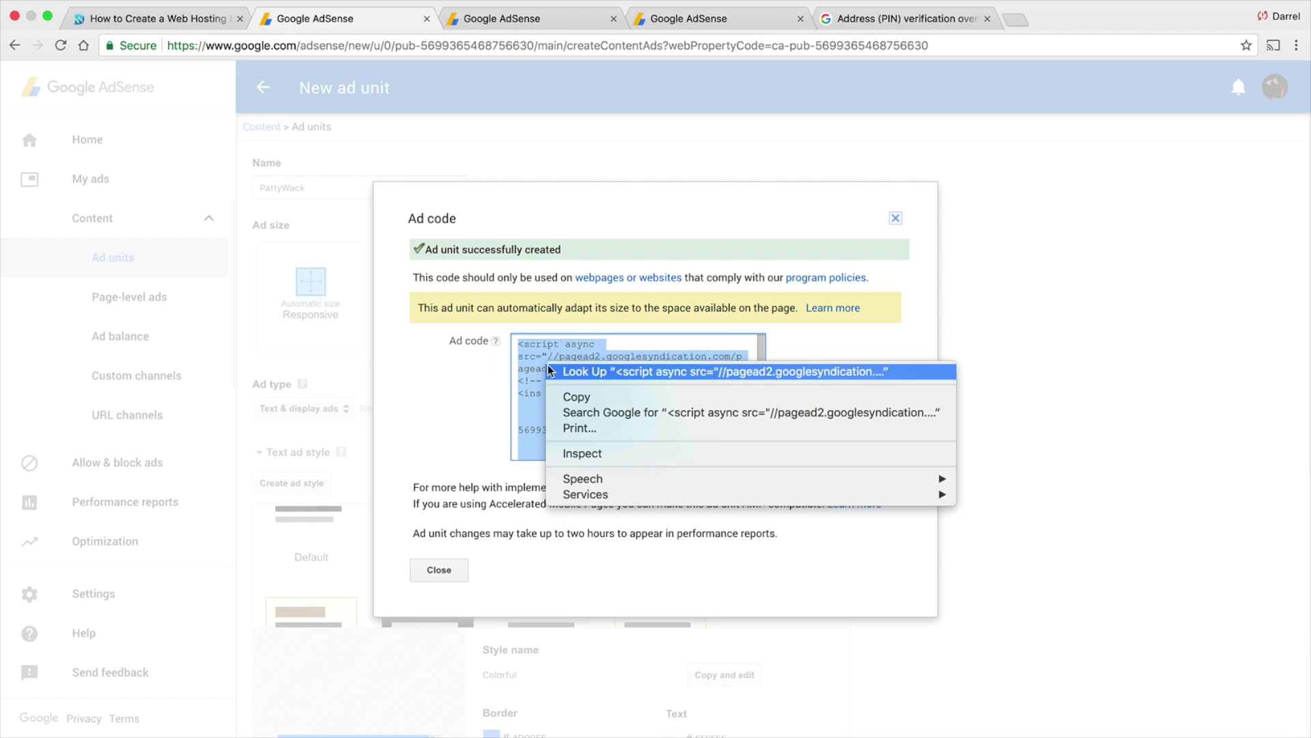
{"action": "left_click", "coordinate": [573, 397]}
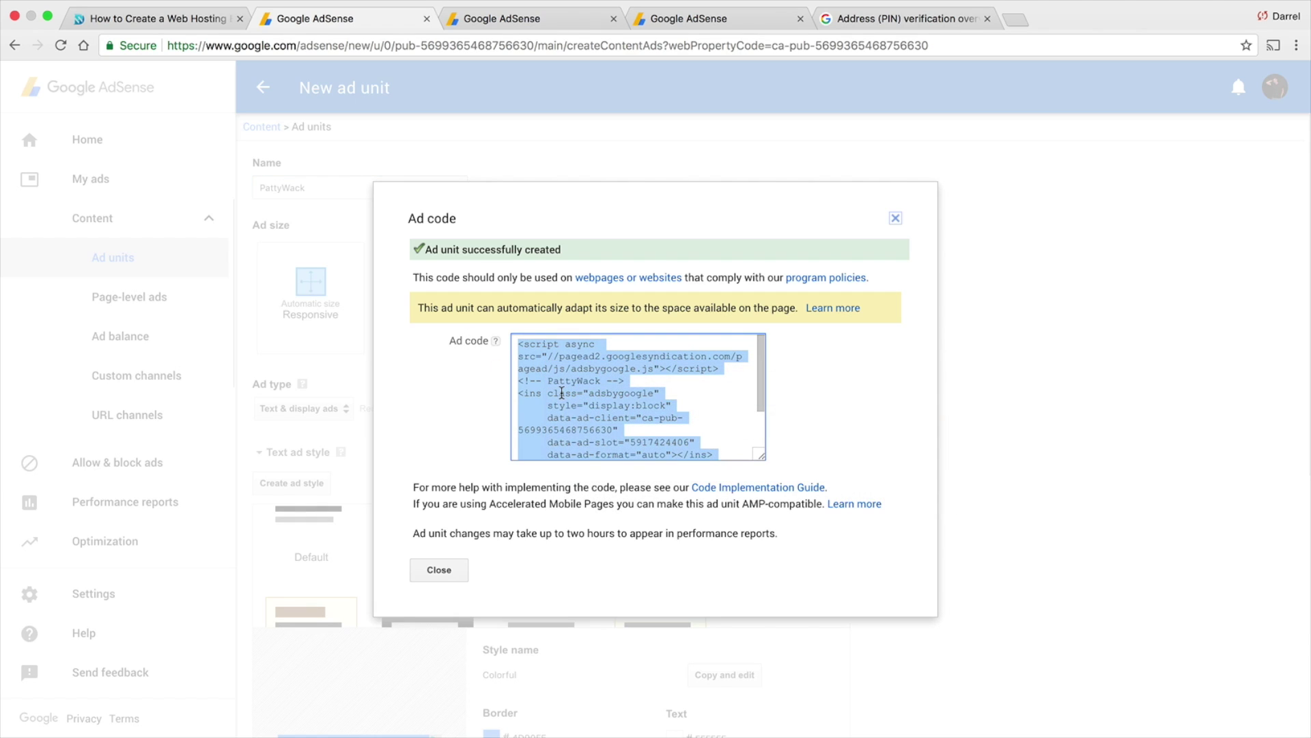
{"action": "left_click", "coordinate": [145, 19]}
Go to the site's Widgets page and expand the Sidebar widget area
{"action": "scroll", "coordinate": [932, 382], "scroll_direction": "up", "scroll_amount": 2}
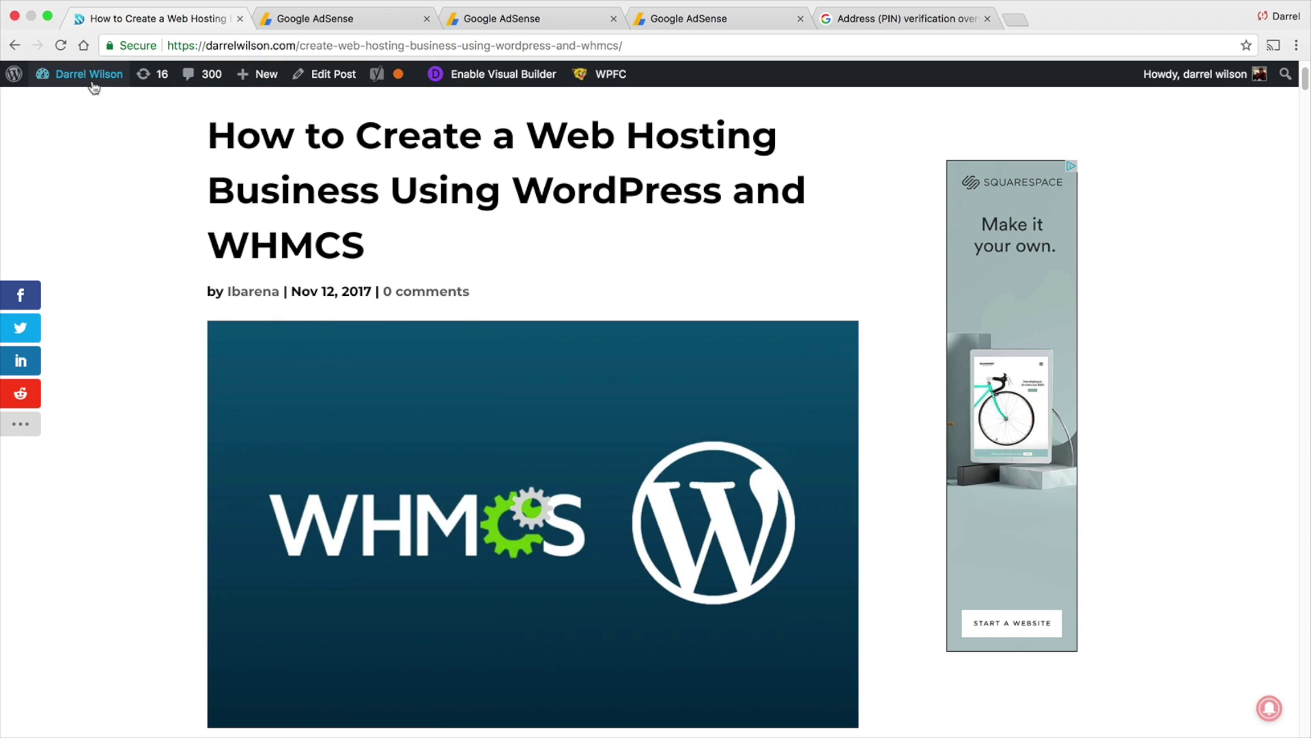
{"action": "mouse_move", "coordinate": [87, 81]}
{"action": "left_click", "coordinate": [85, 147]}
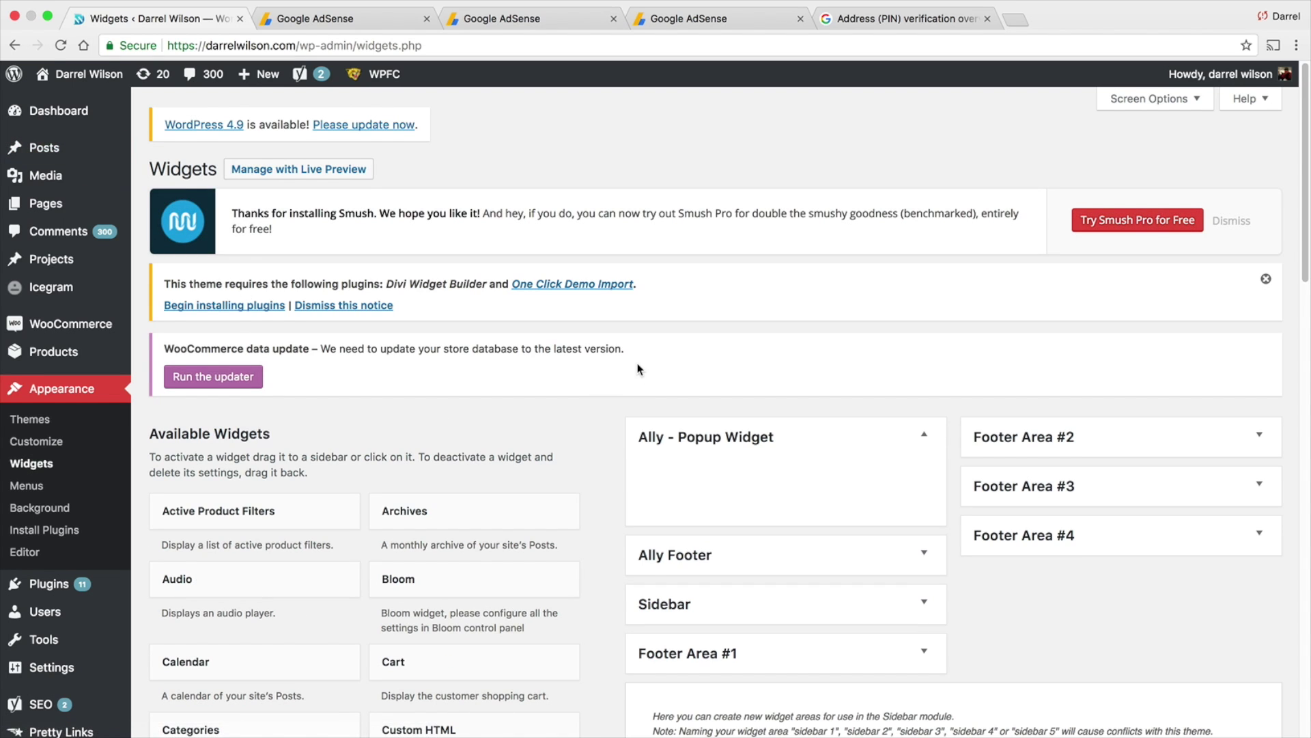
{"action": "scroll", "coordinate": [636, 369], "scroll_direction": "down", "scroll_amount": 4}
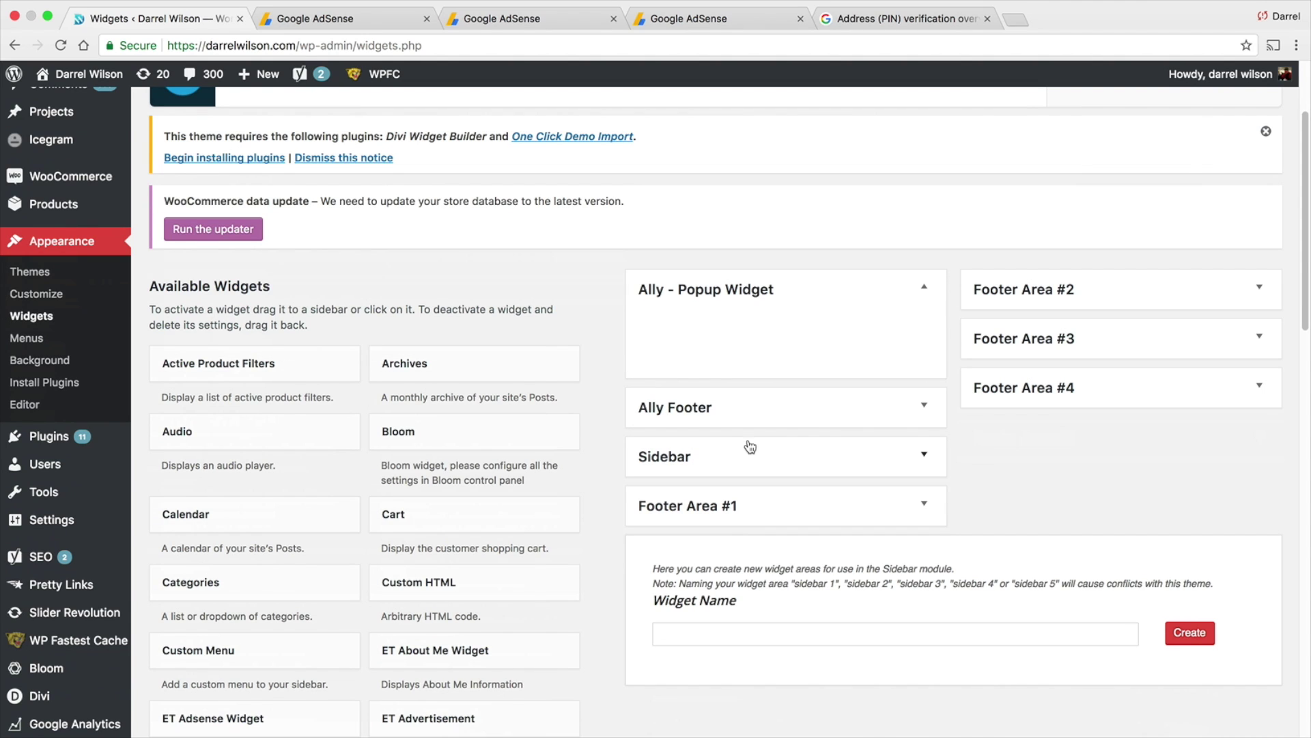
{"action": "scroll", "coordinate": [611, 455], "scroll_direction": "down", "scroll_amount": 1}
{"action": "scroll", "coordinate": [610, 454], "scroll_direction": "down", "scroll_amount": 6}
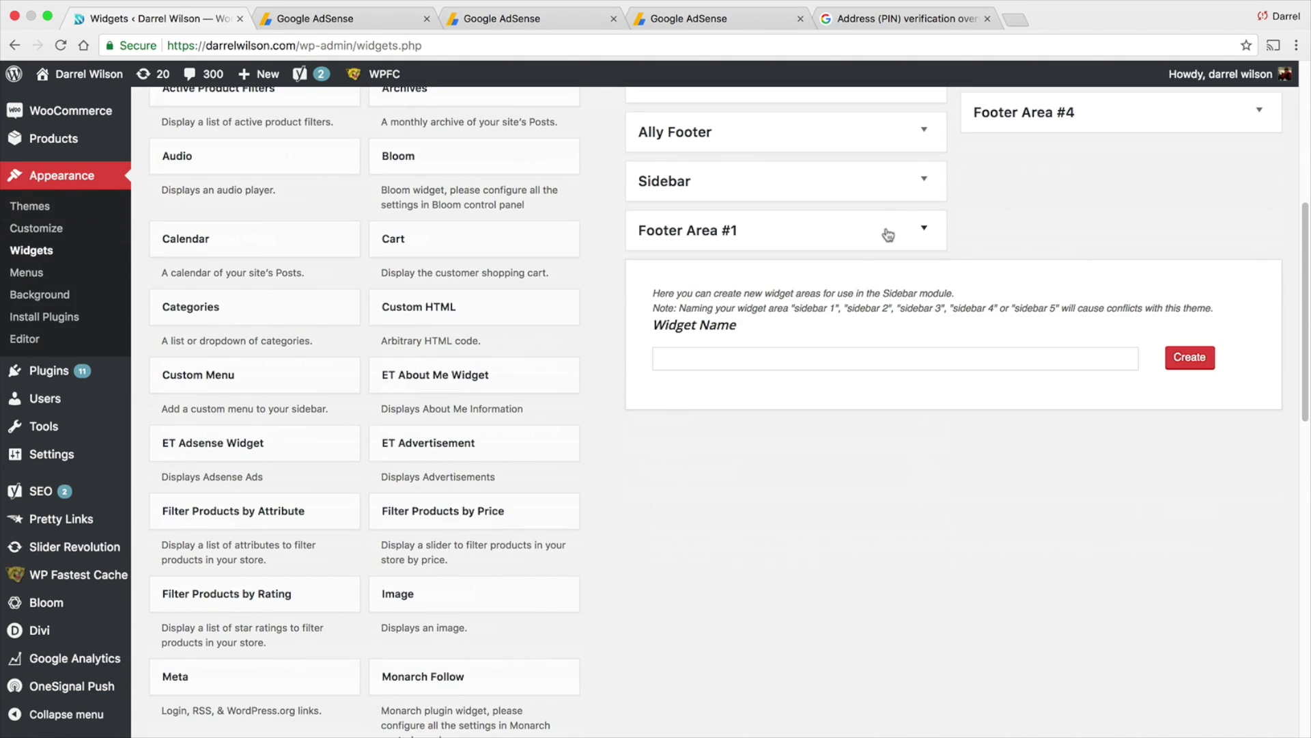
{"action": "left_click", "coordinate": [923, 181]}
Add a Text widget to the Sidebar and switch its editor to the Text (HTML) tab
{"action": "scroll", "coordinate": [449, 539], "scroll_direction": "down", "scroll_amount": 20}
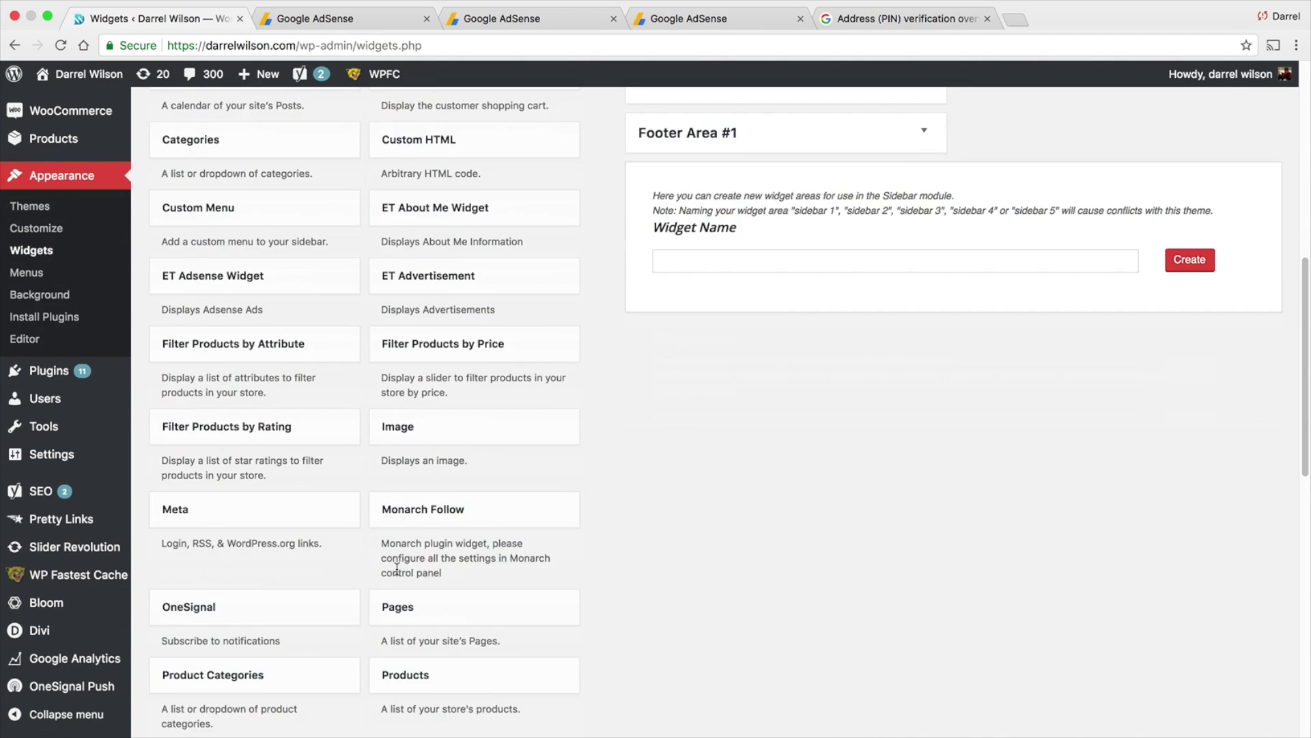
{"action": "scroll", "coordinate": [408, 547], "scroll_direction": "up", "scroll_amount": 1}
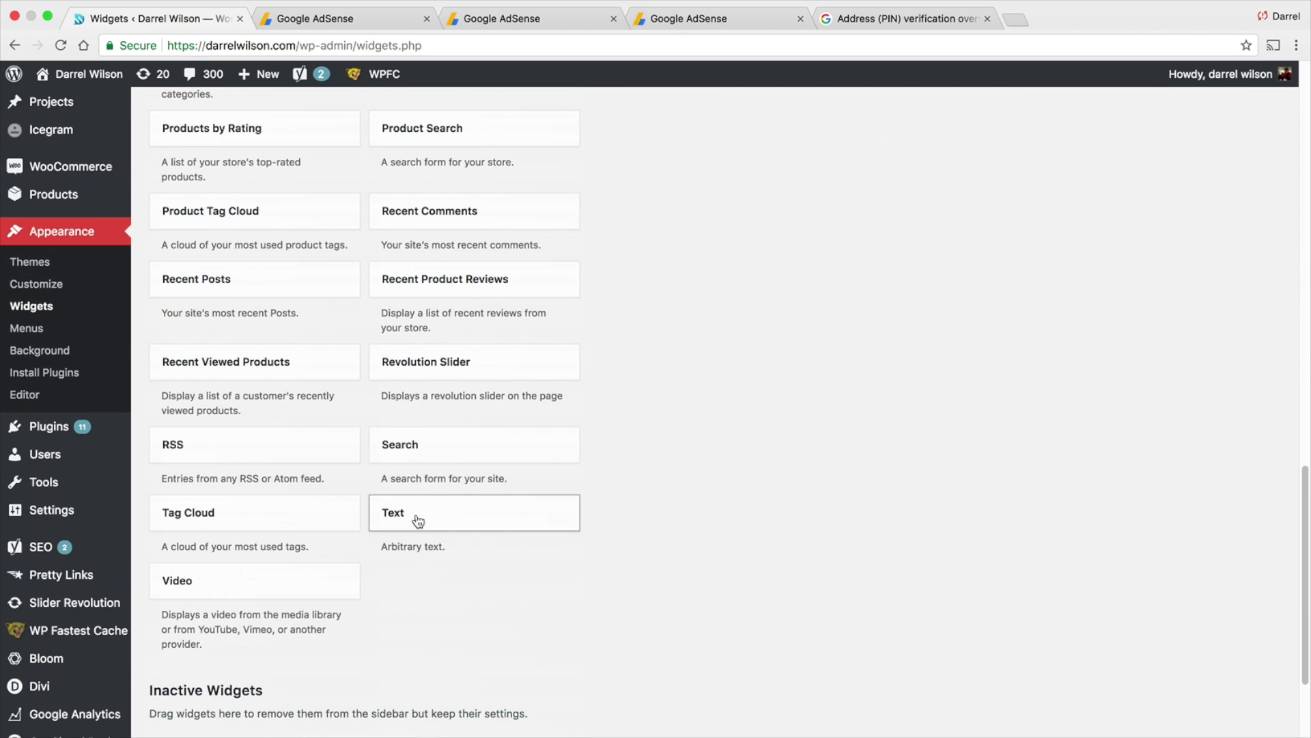
{"action": "left_click_drag", "start_coordinate": [413, 517], "coordinate": [673, 372]}
{"action": "left_click", "coordinate": [917, 474]}
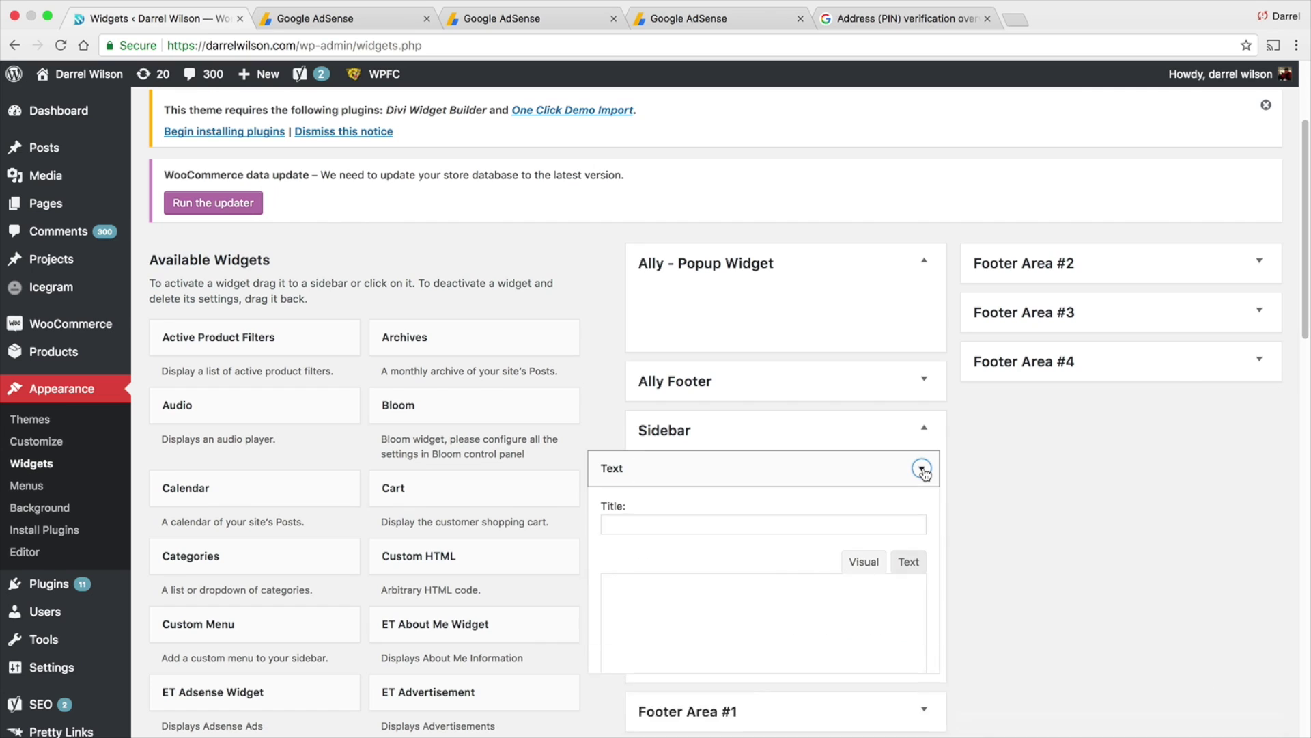
{"action": "scroll", "coordinate": [828, 498], "scroll_direction": "down", "scroll_amount": 3}
{"action": "left_click", "coordinate": [902, 438]}
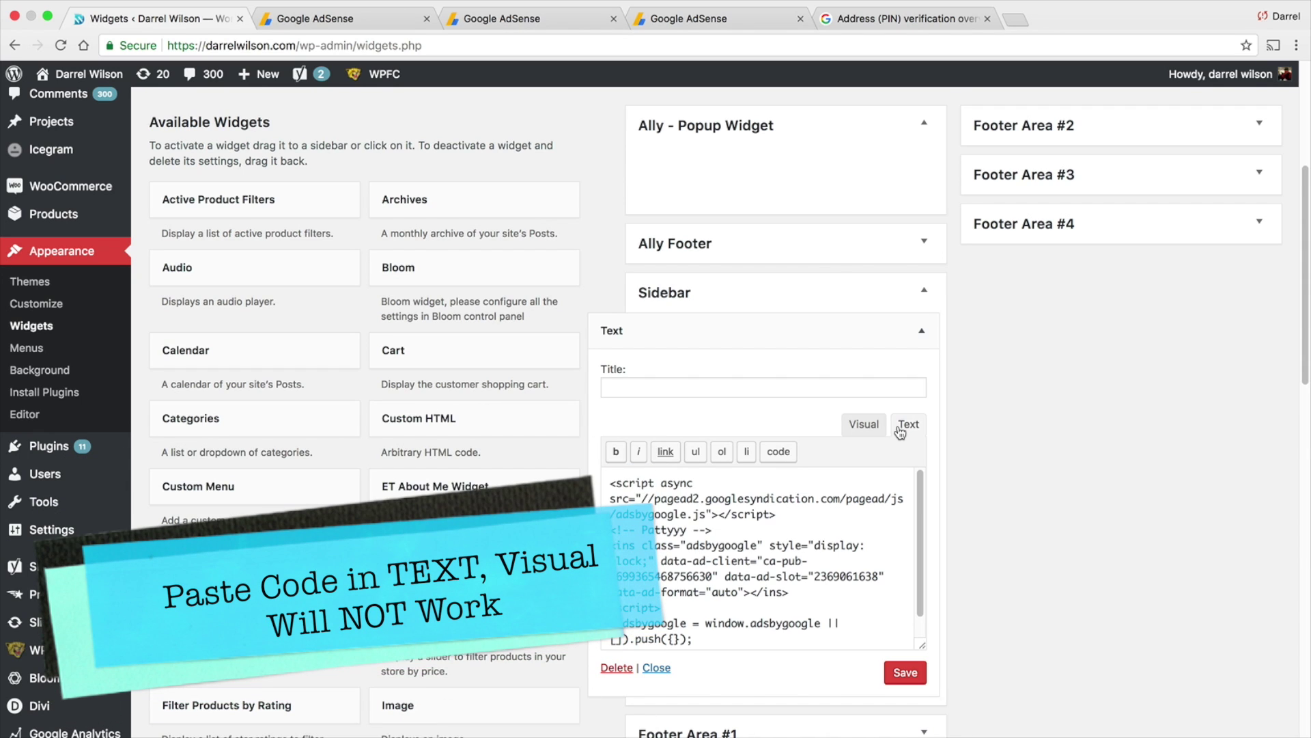
Save the Text widget with the pasted AdSense ad code and view it in Visual mode
{"action": "scroll", "coordinate": [919, 647], "scroll_direction": "down", "scroll_amount": 1}
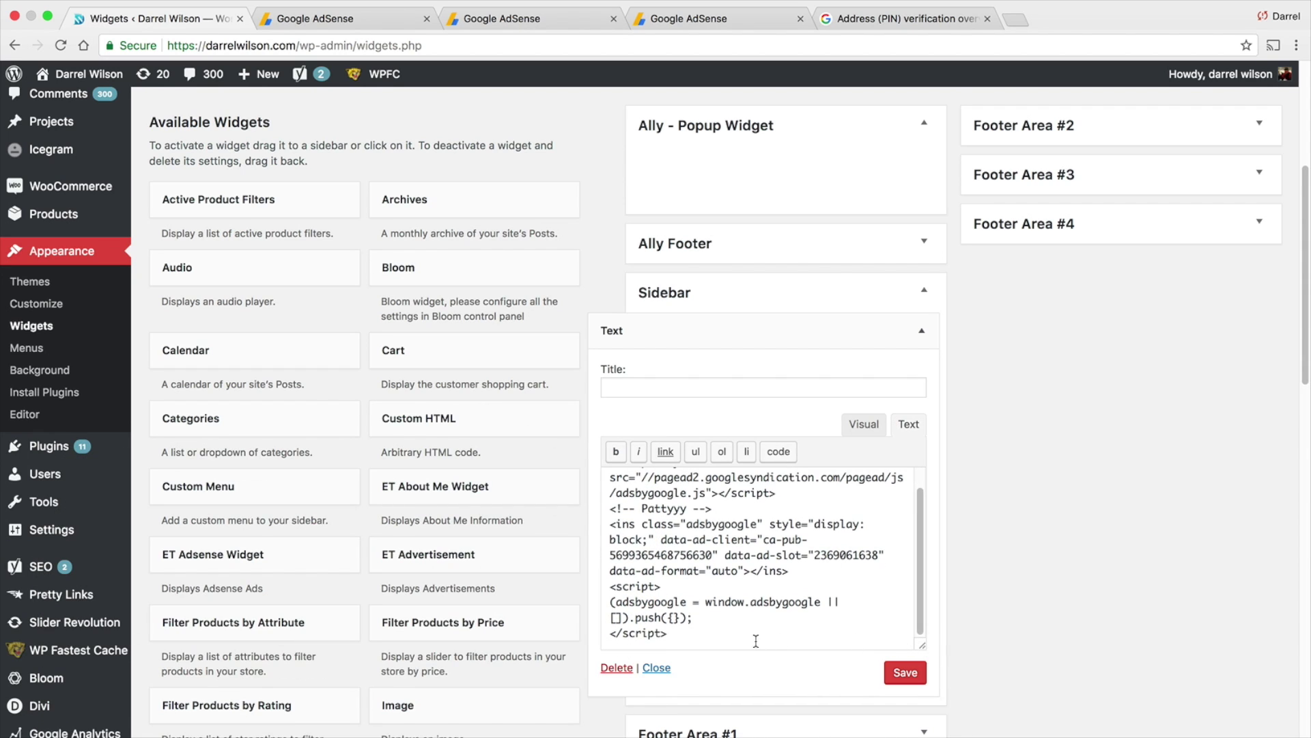
{"action": "left_click_drag", "start_coordinate": [755, 638], "coordinate": [648, 560]}
{"action": "key", "text": "super+a"}
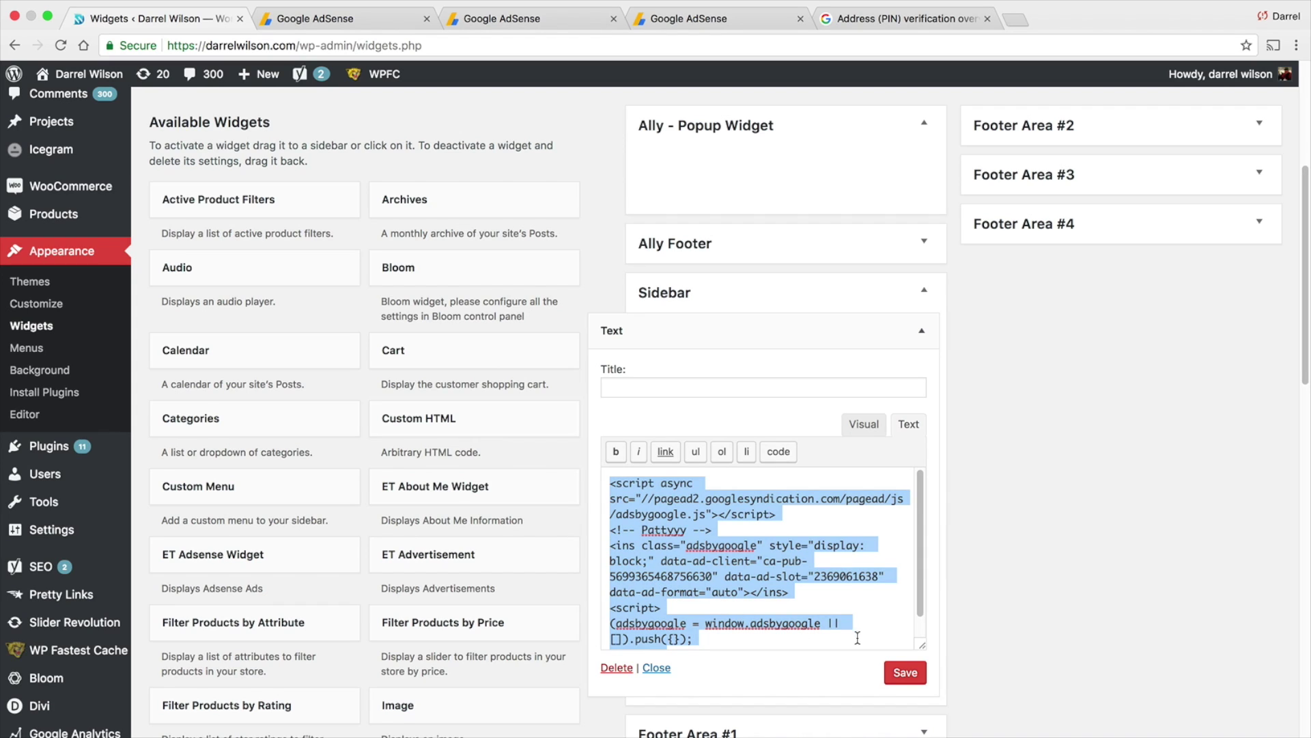
{"action": "left_click", "coordinate": [919, 673]}
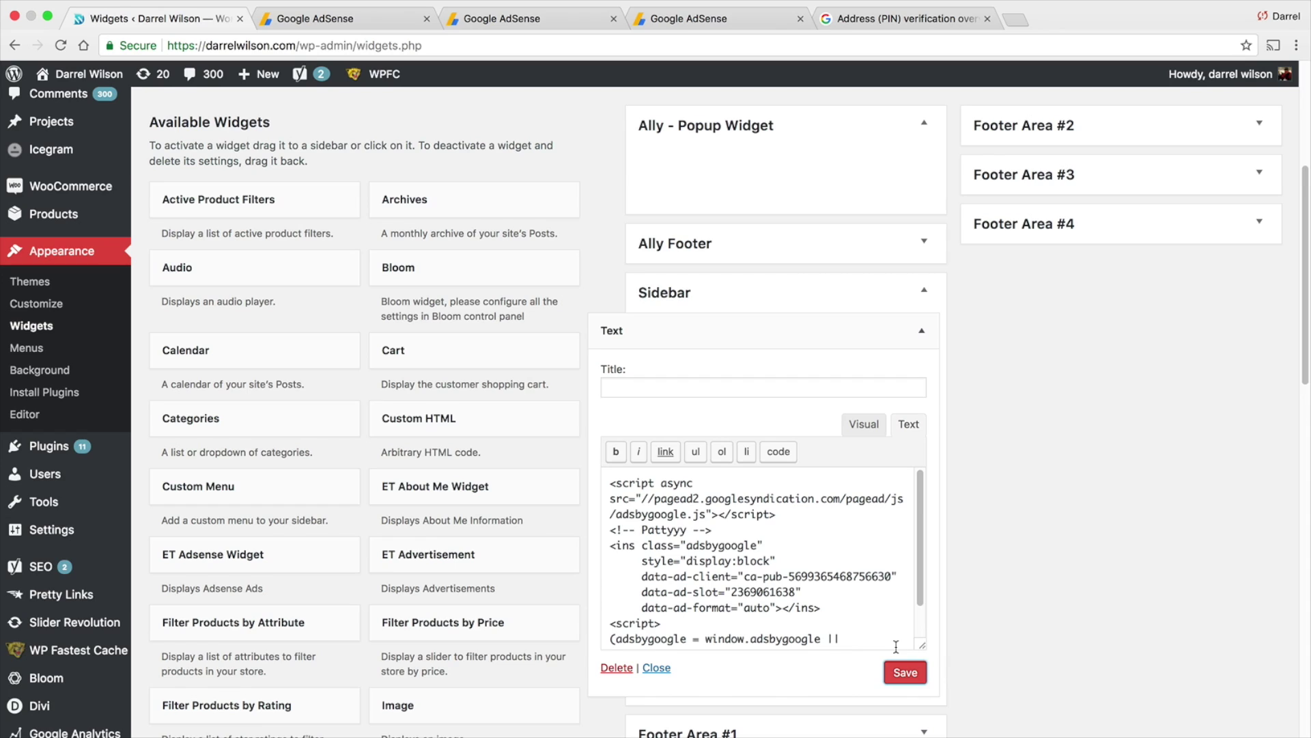
{"action": "left_click", "coordinate": [876, 427]}
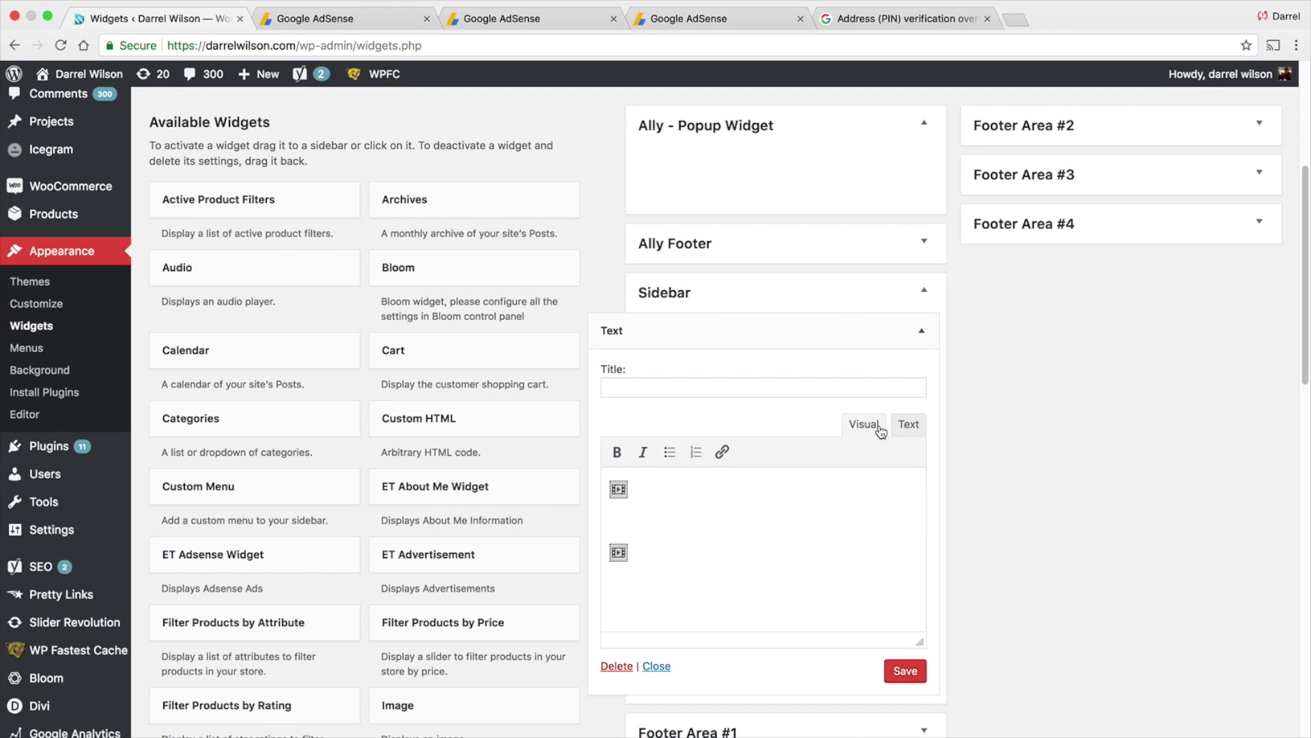
Visit the live site, check the AdSense Home dashboard's Help panel, then return to the homepage
{"action": "mouse_move", "coordinate": [109, 76]}
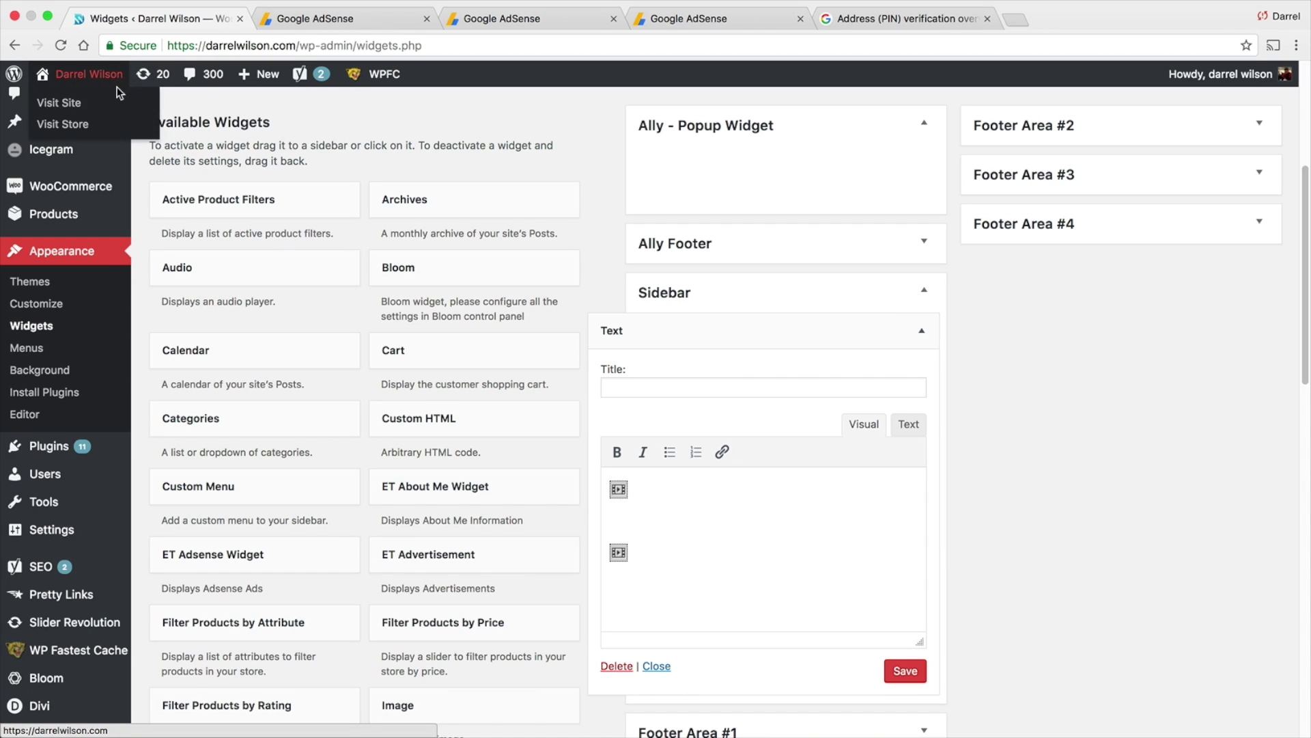
{"action": "left_click", "coordinate": [106, 101]}
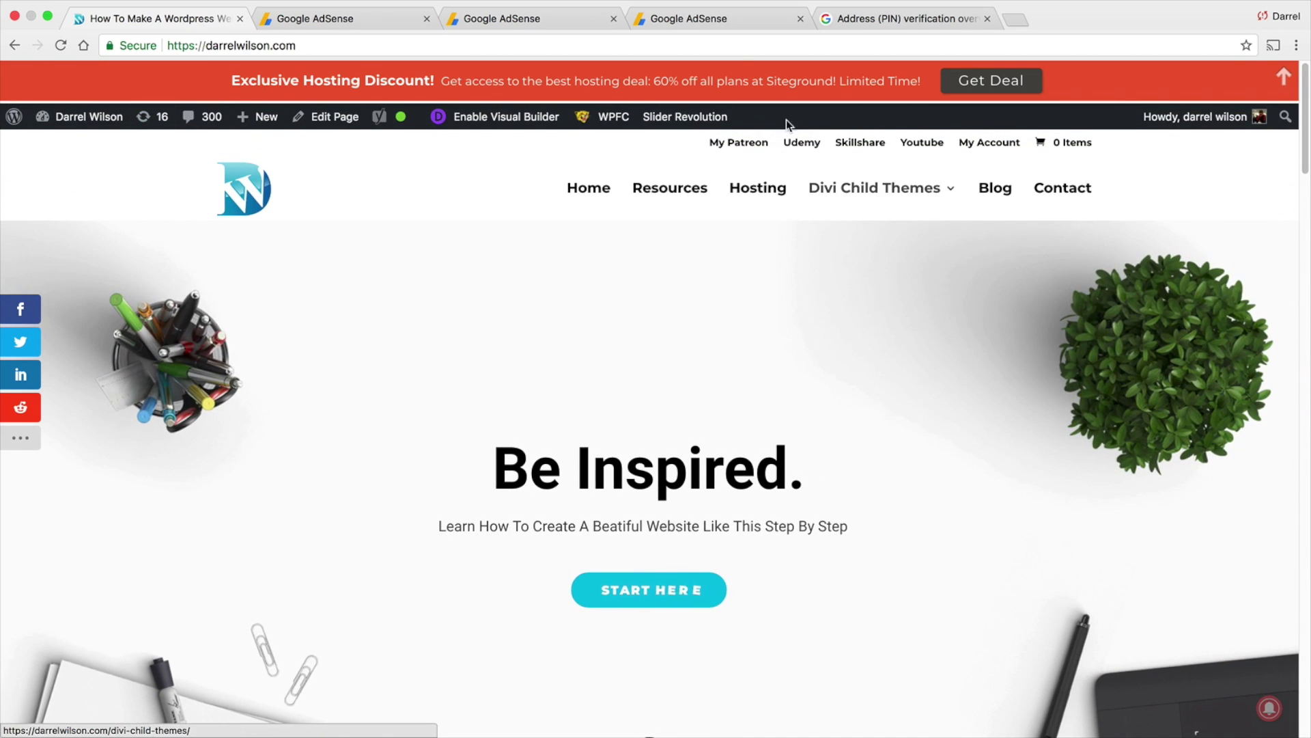
{"action": "left_click", "coordinate": [730, 21]}
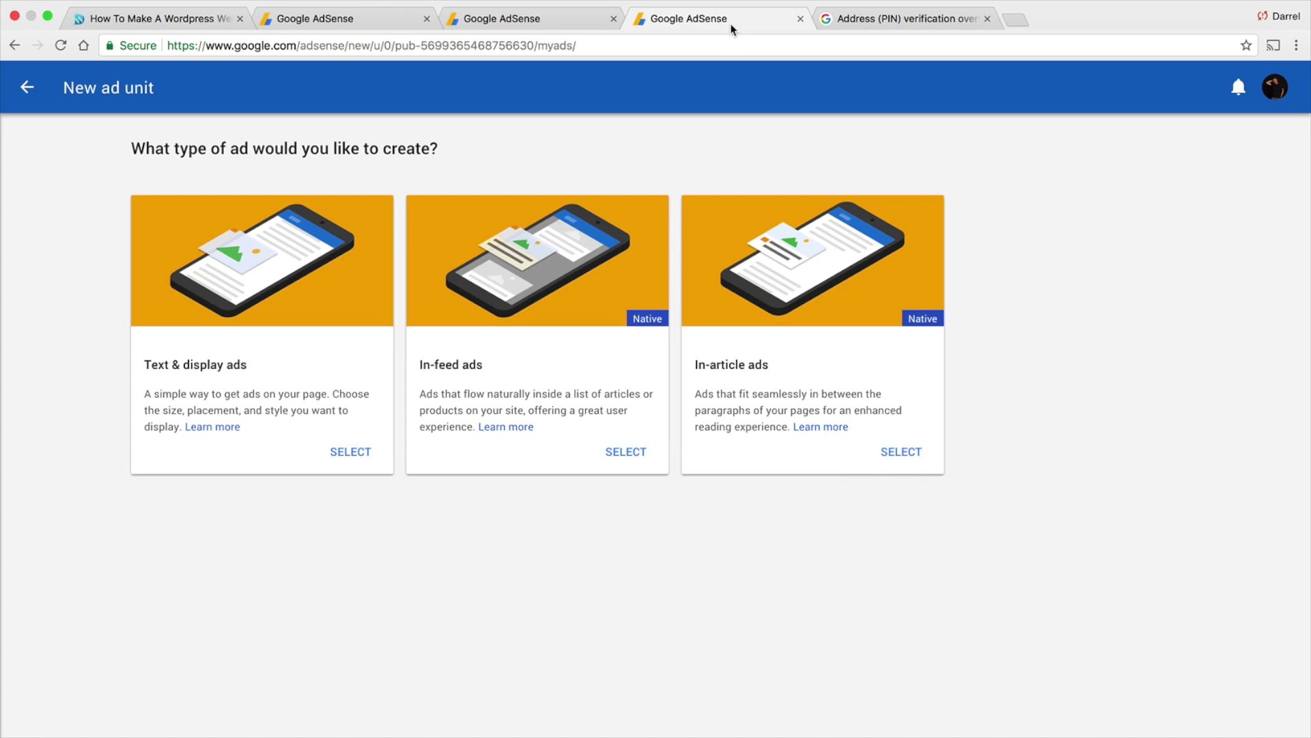
{"action": "left_click", "coordinate": [552, 24]}
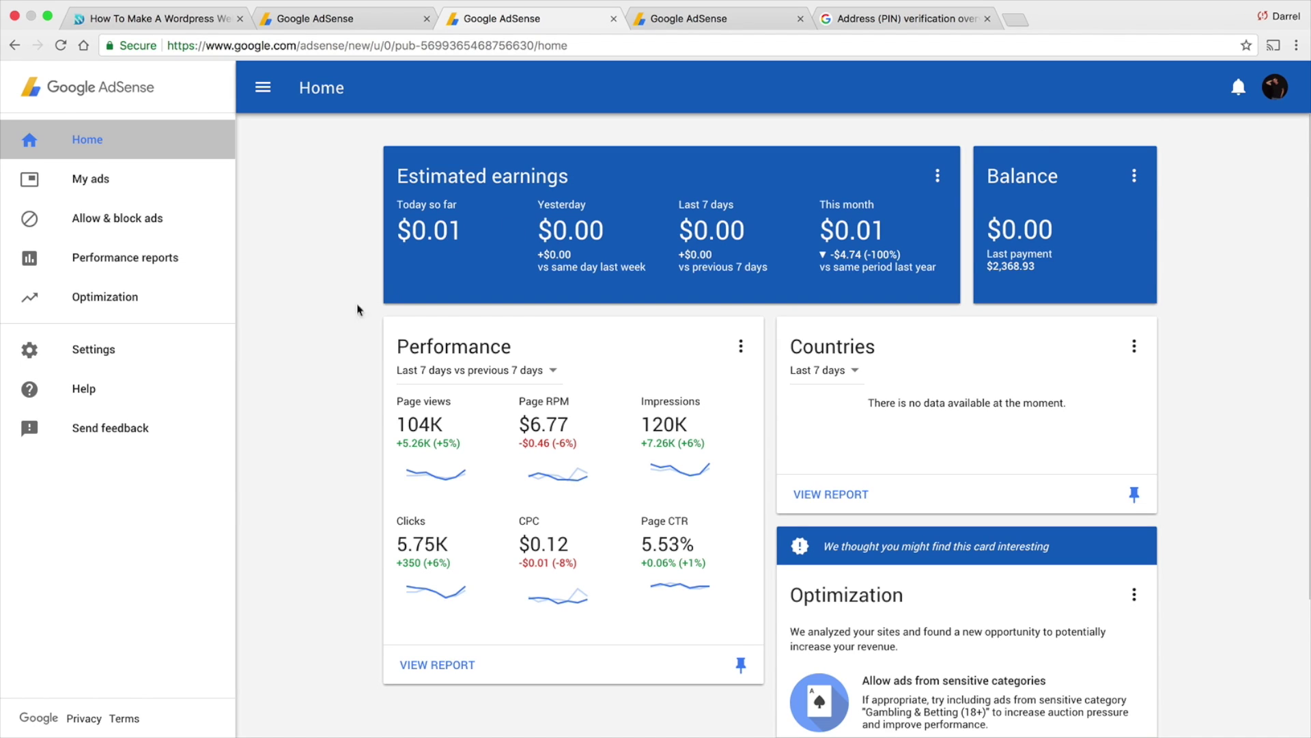
{"action": "left_click", "coordinate": [138, 391]}
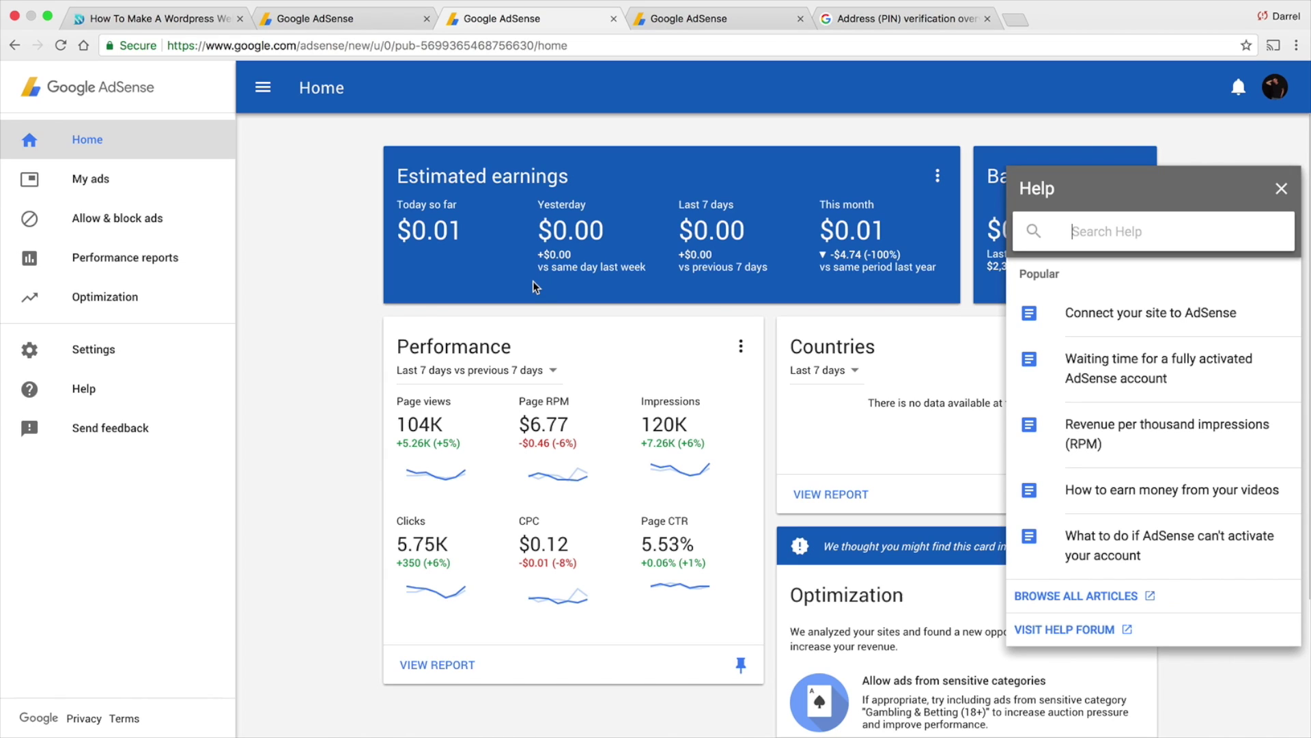
{"action": "left_click", "coordinate": [193, 19]}
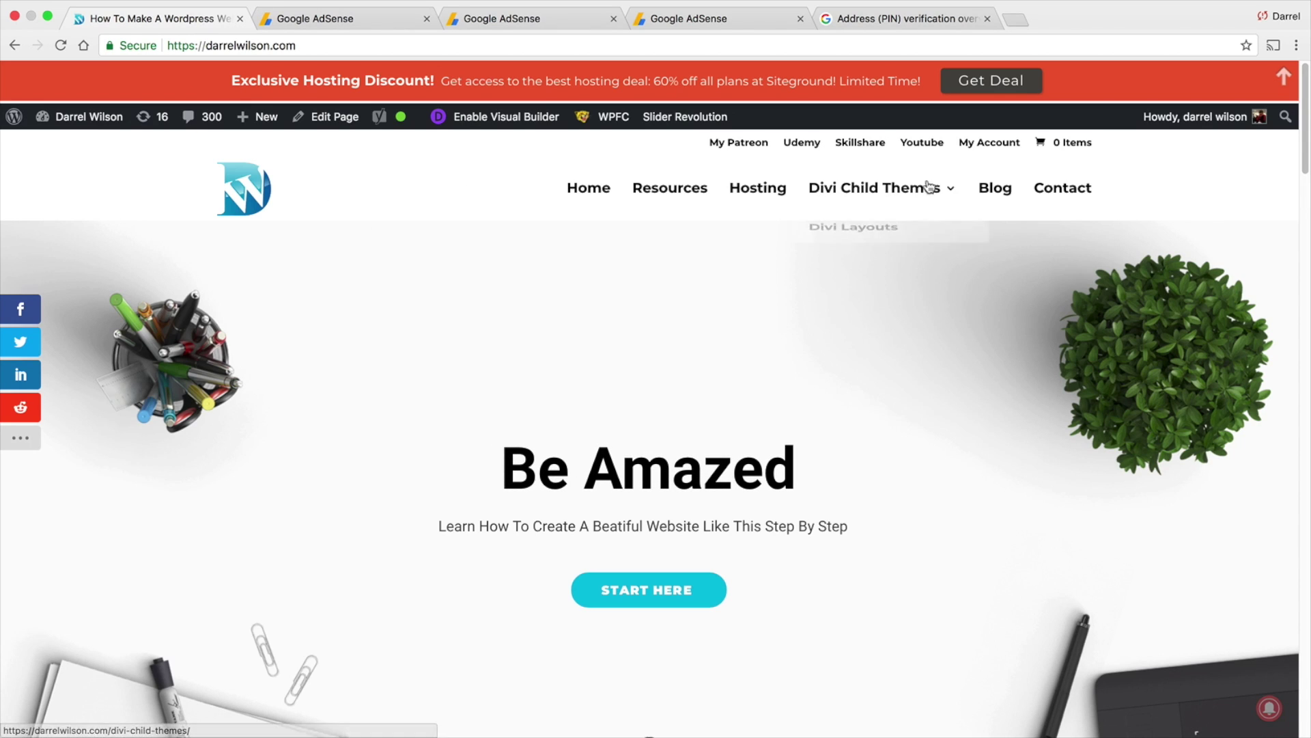
Open the WHMCS web hosting post from the blog and scroll down to its in-content ad
{"action": "left_click", "coordinate": [992, 186]}
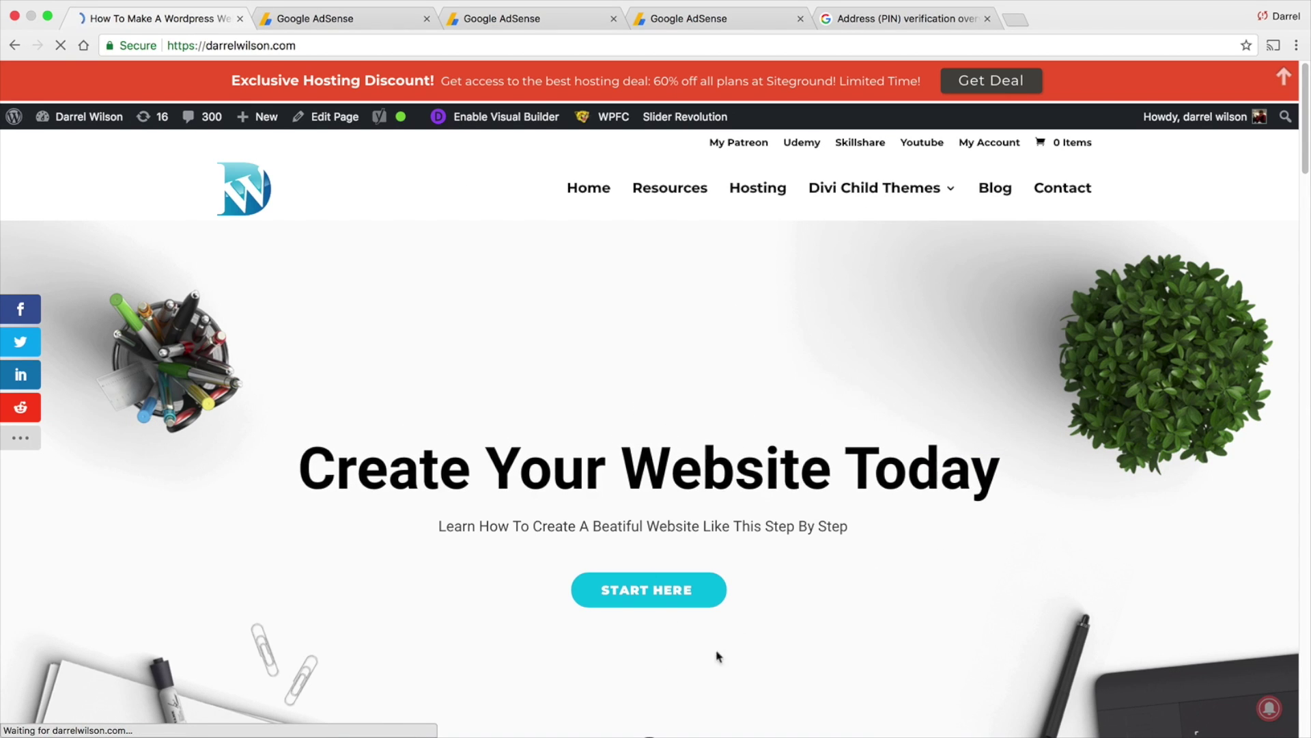
{"action": "scroll", "coordinate": [744, 506], "scroll_direction": "down", "scroll_amount": 4}
{"action": "scroll", "coordinate": [744, 506], "scroll_direction": "down", "scroll_amount": 6}
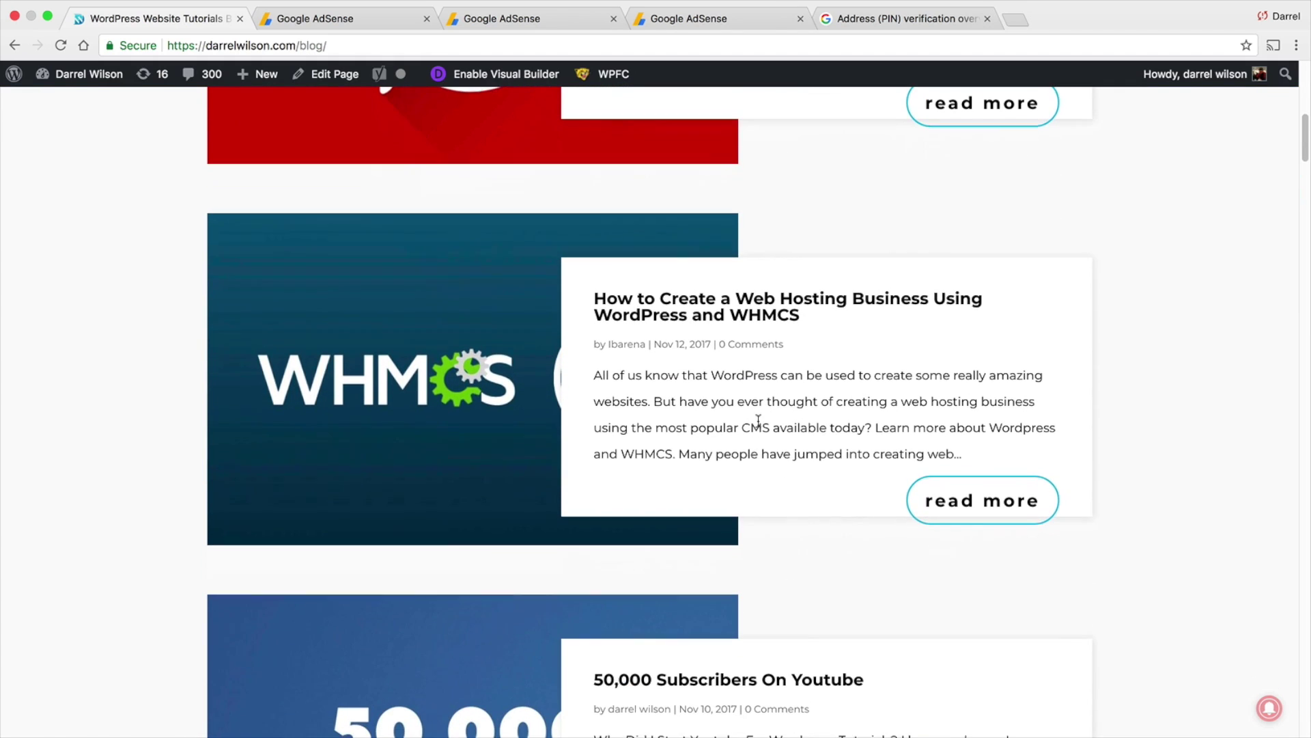
{"action": "left_click", "coordinate": [760, 318]}
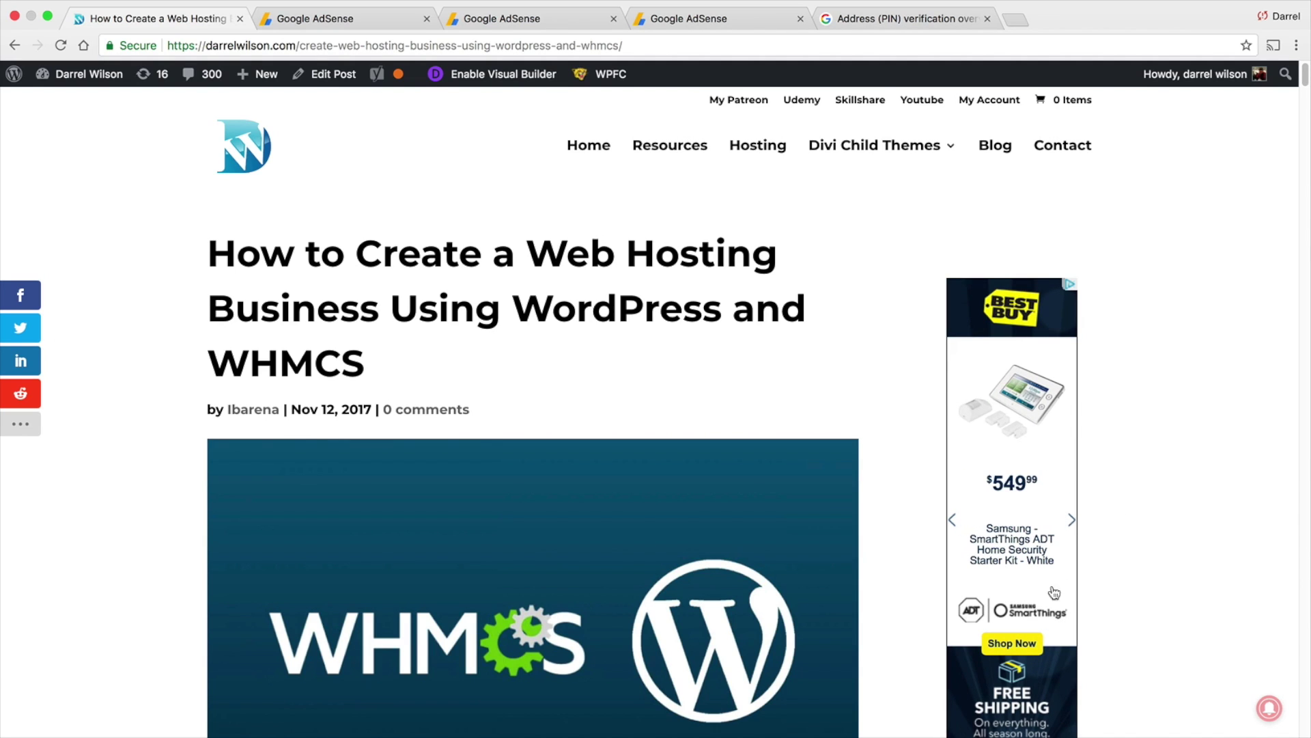
{"action": "scroll", "coordinate": [739, 404], "scroll_direction": "down", "scroll_amount": 17}
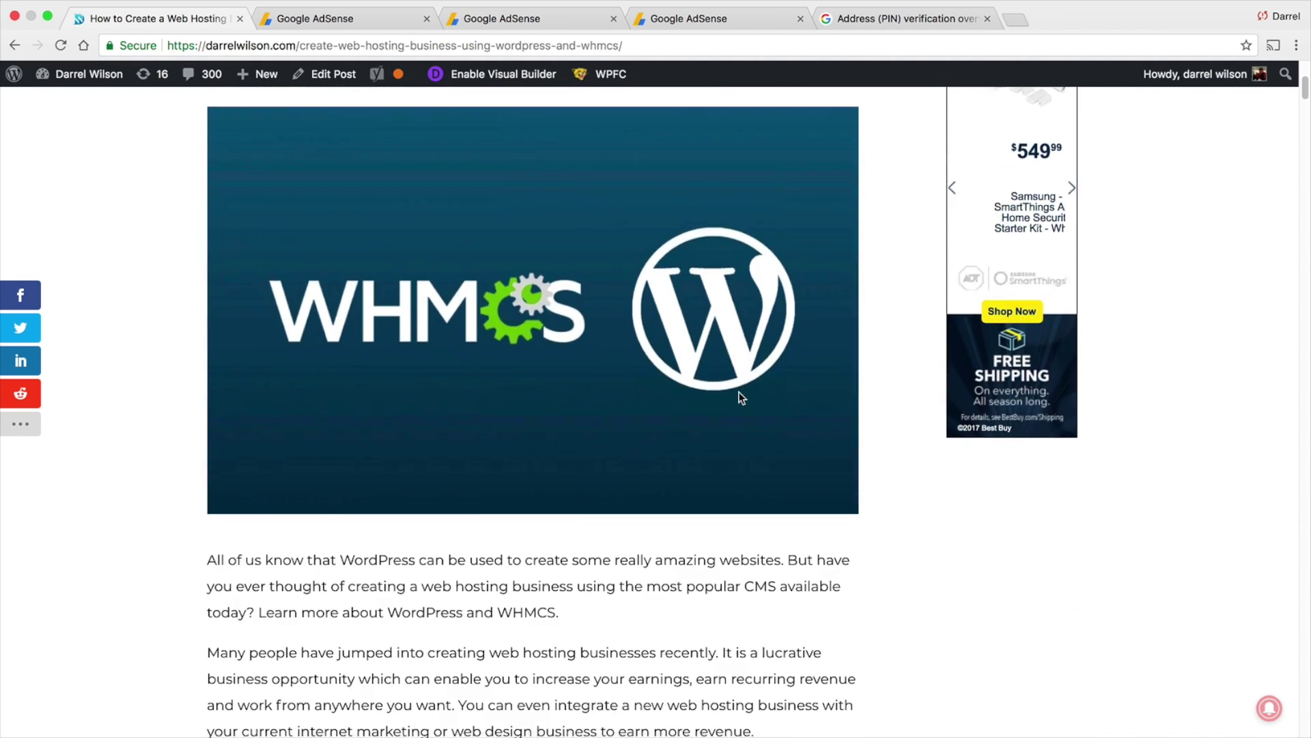
{"action": "scroll", "coordinate": [739, 399], "scroll_direction": "down", "scroll_amount": 15}
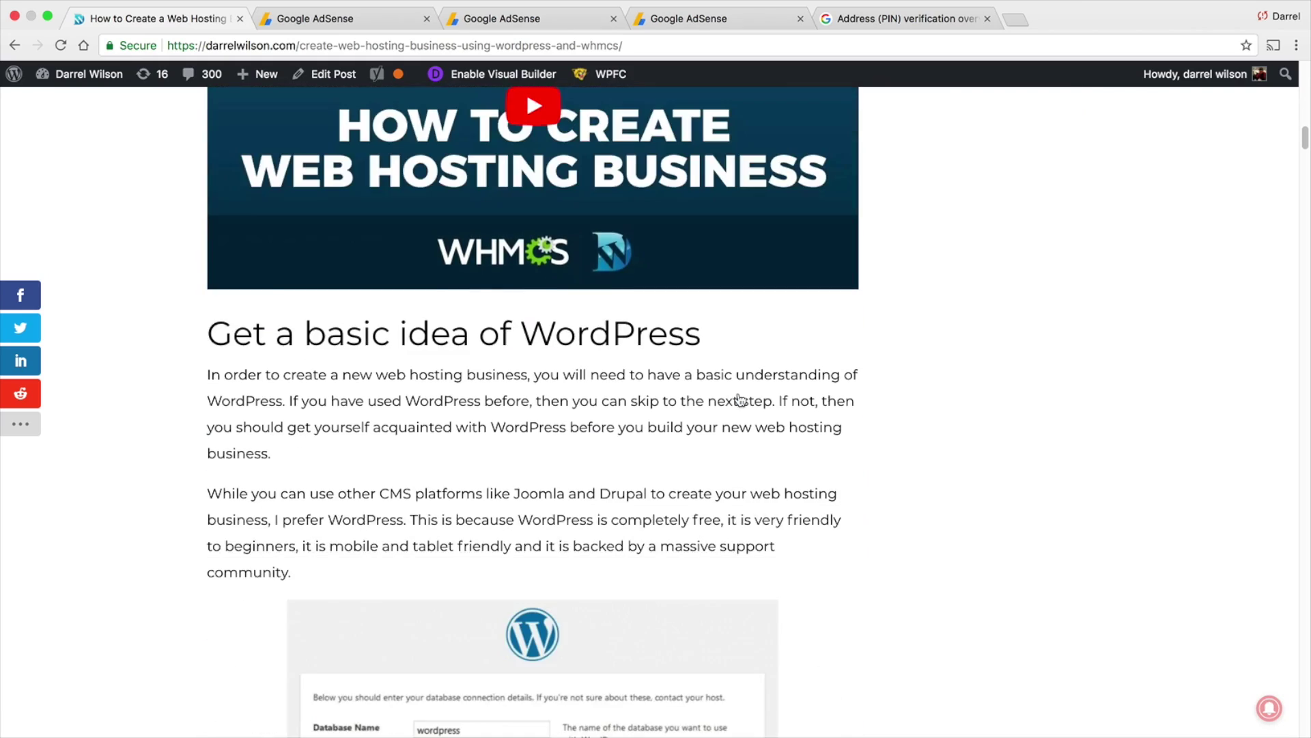
{"action": "scroll", "coordinate": [738, 396], "scroll_direction": "down", "scroll_amount": 10}
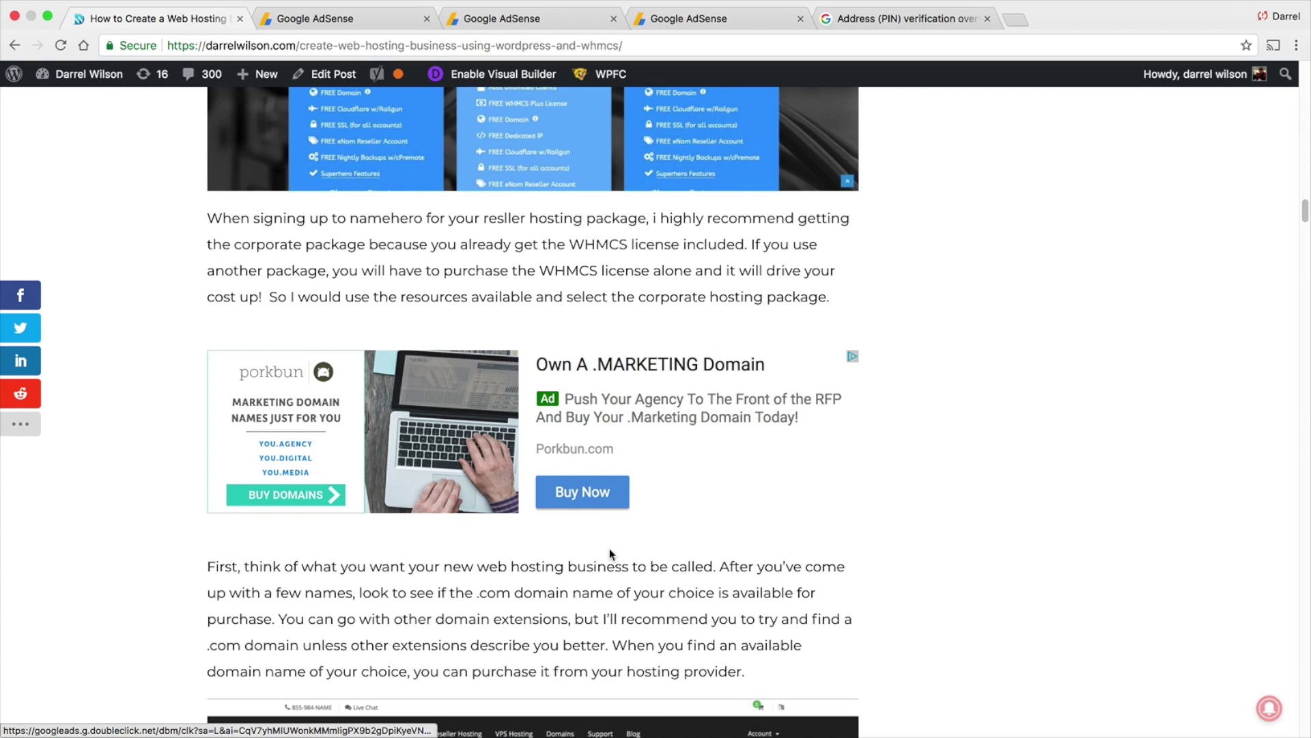
{"action": "left_click", "coordinate": [690, 19]}
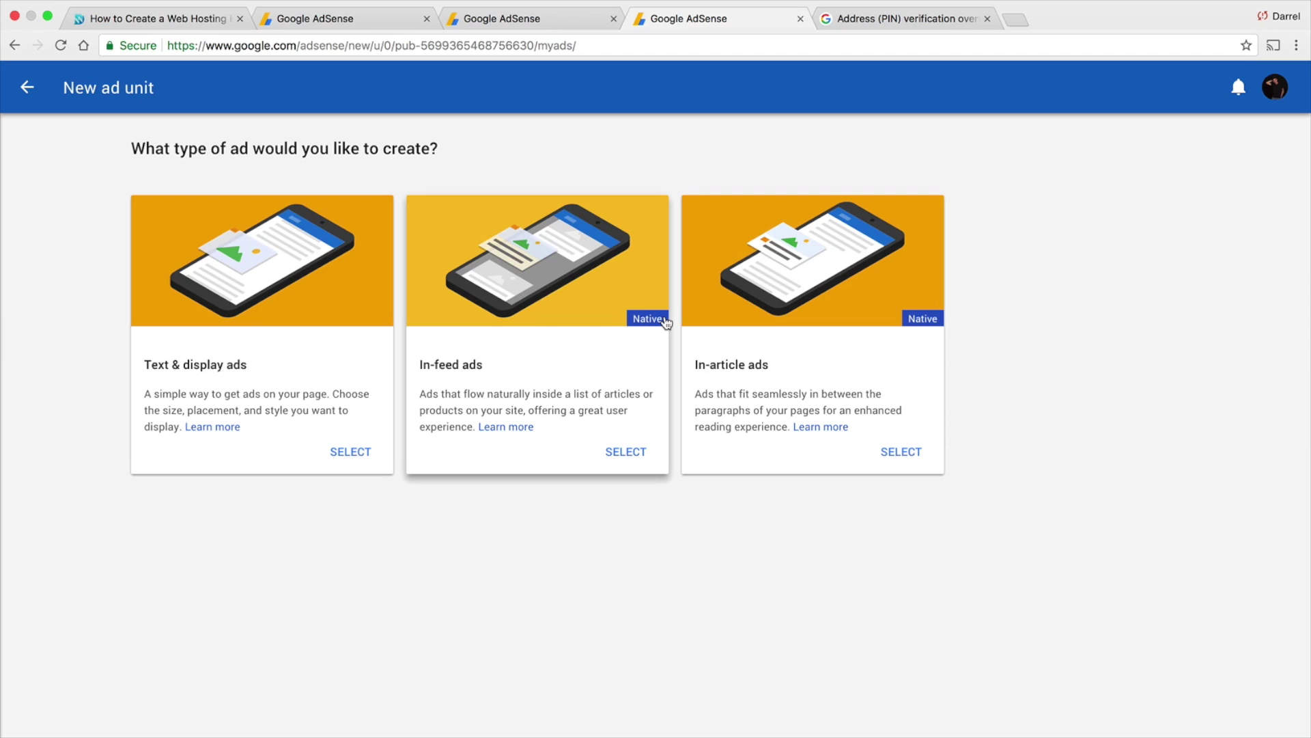
Choose In-feed ads as the ad type, backing out once and reselecting it
{"action": "left_click", "coordinate": [618, 452]}
{"action": "left_click", "coordinate": [450, 455]}
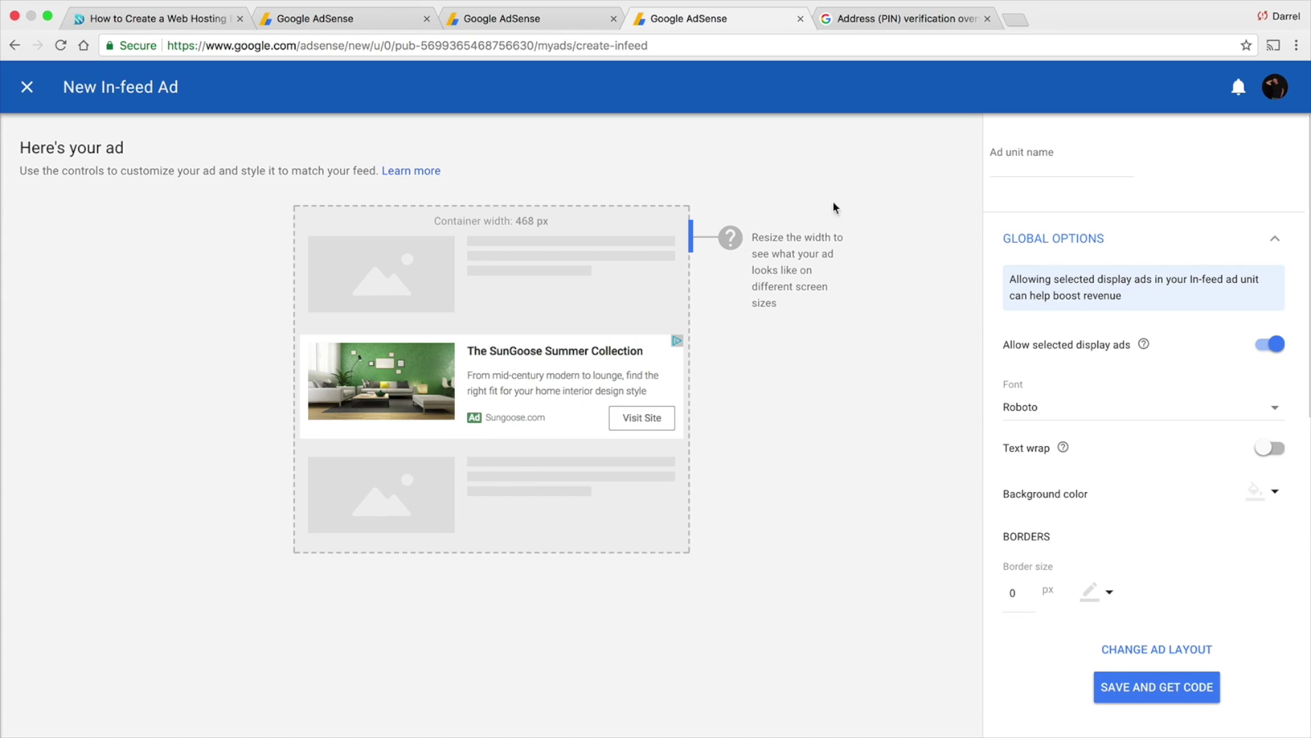
{"action": "left_click", "coordinate": [25, 88]}
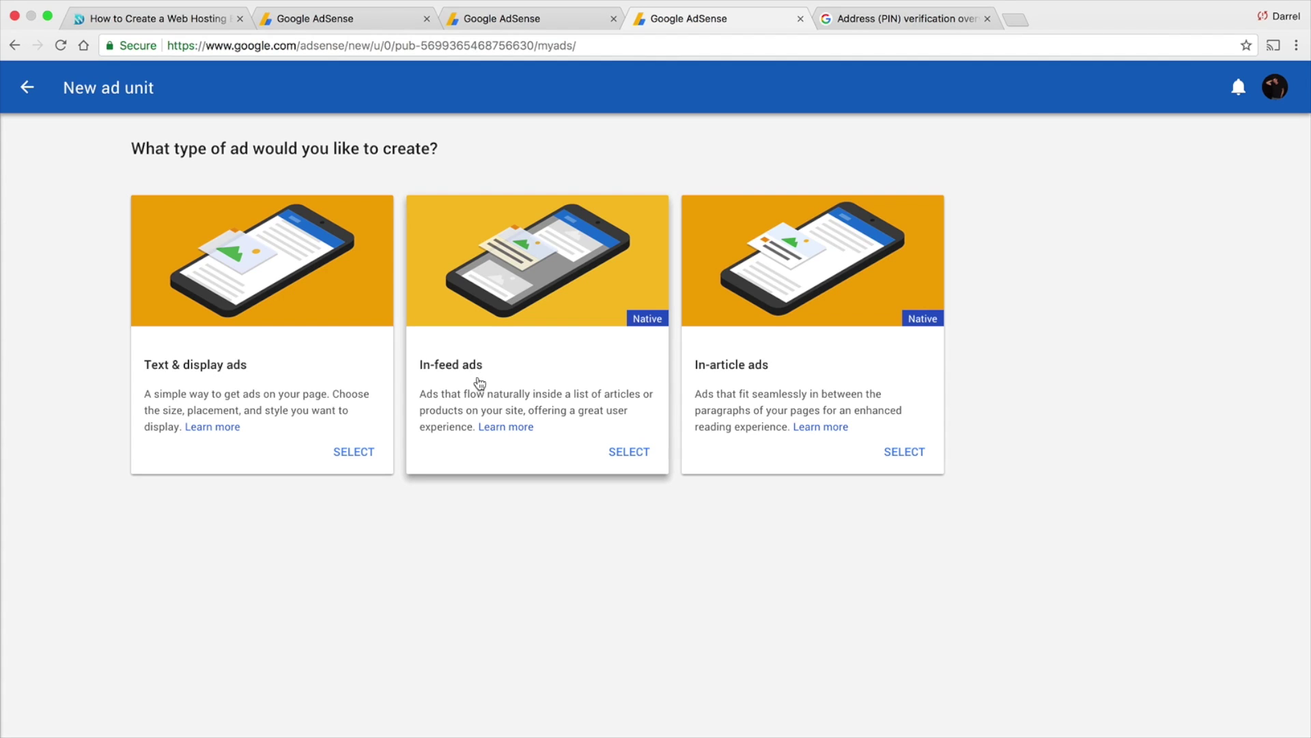
{"action": "left_click", "coordinate": [629, 452]}
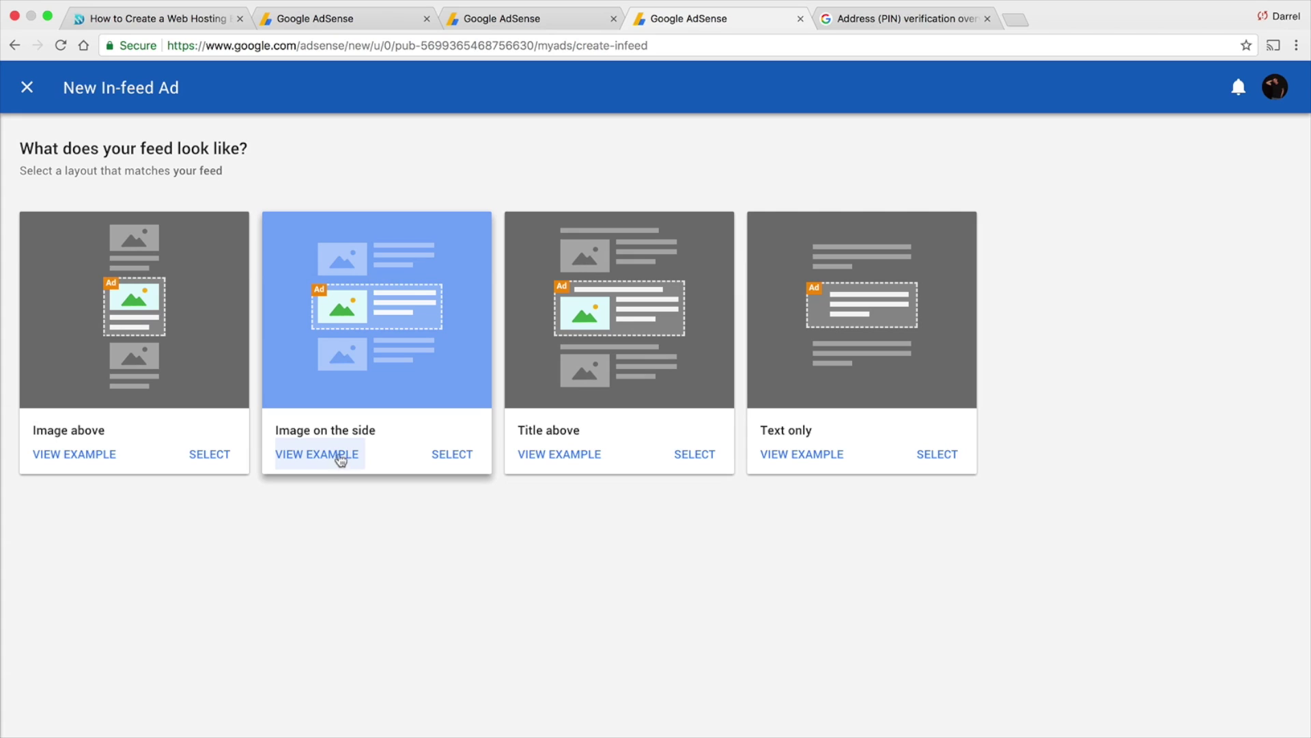
Preview the Image on the side, Title above and Image above examples, then start an Image above In-feed ad
{"action": "left_click", "coordinate": [328, 455]}
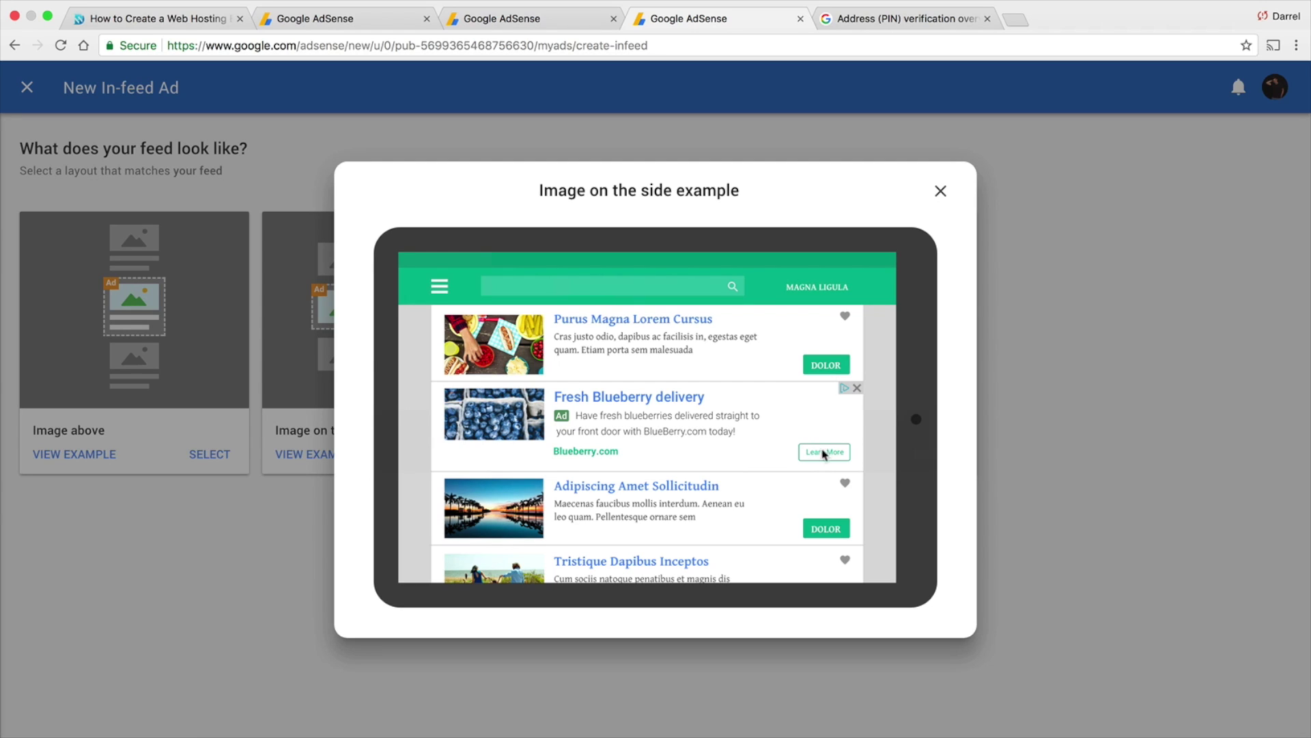
{"action": "left_click", "coordinate": [940, 191]}
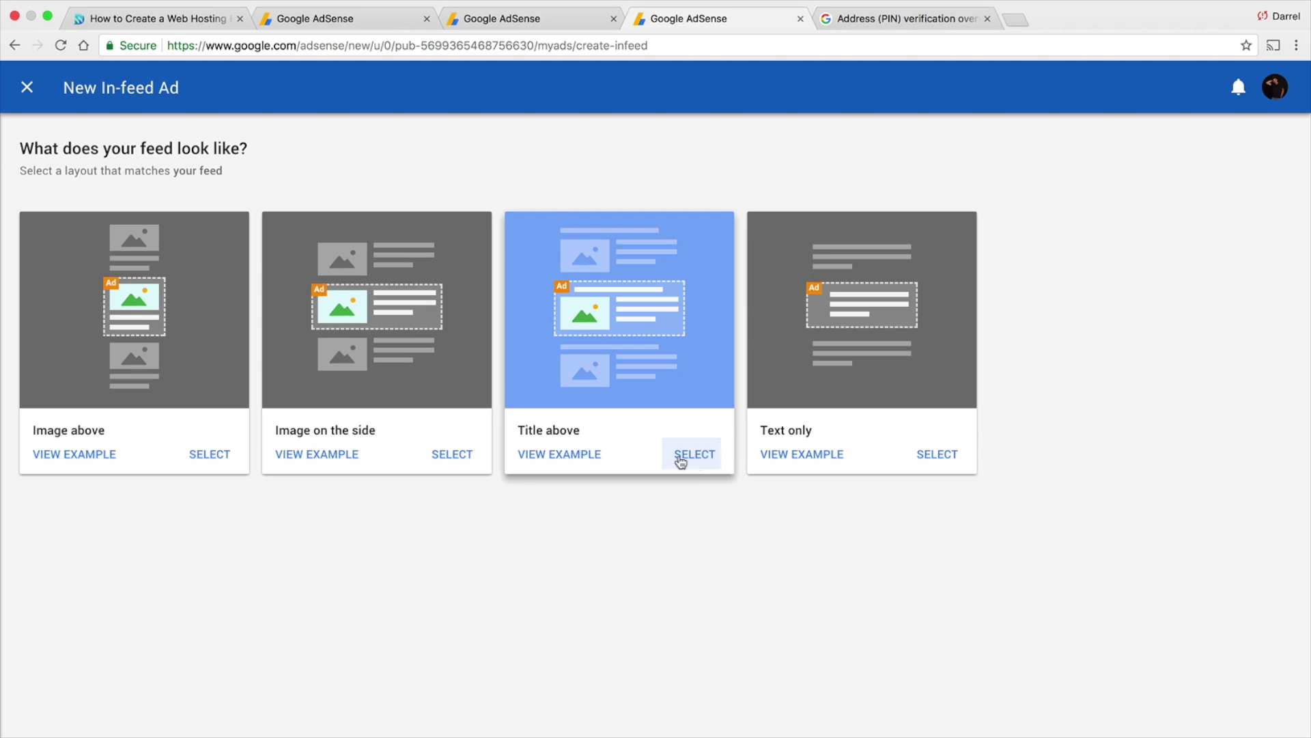
{"action": "left_click", "coordinate": [584, 462]}
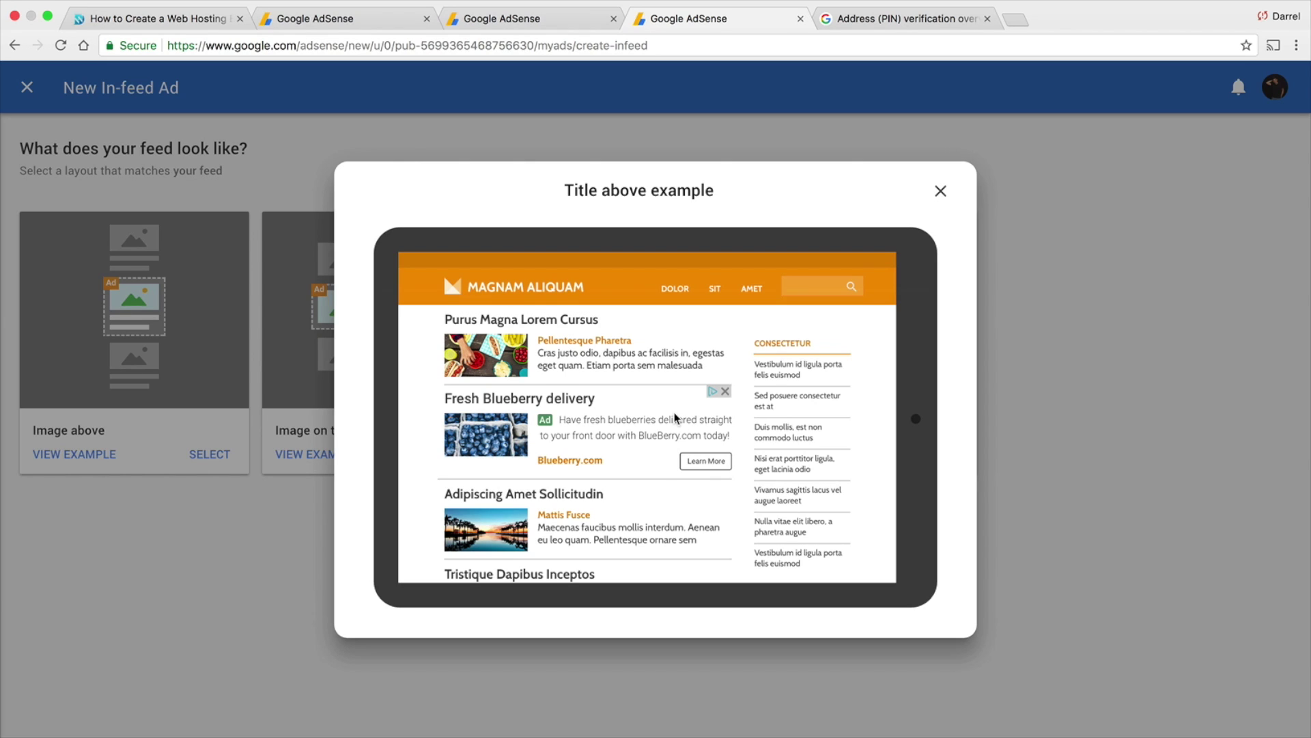
{"action": "left_click", "coordinate": [941, 191]}
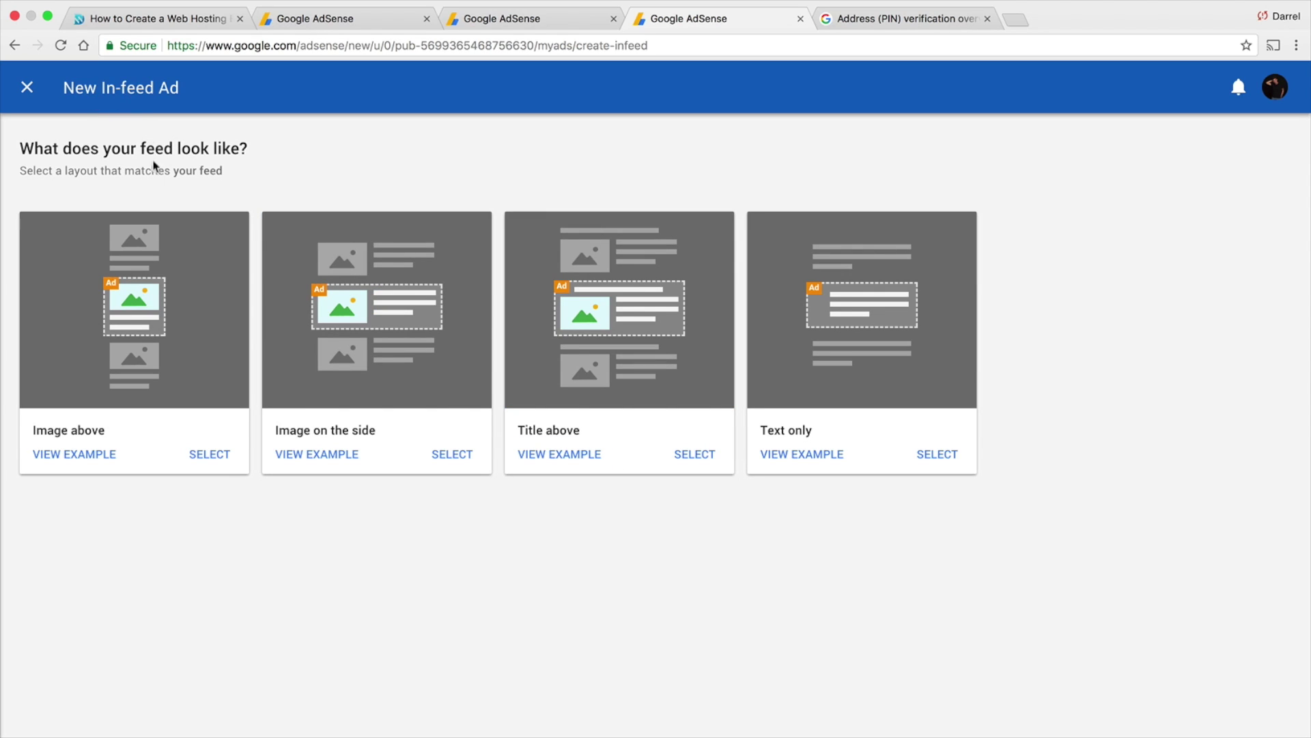
{"action": "left_click", "coordinate": [84, 453]}
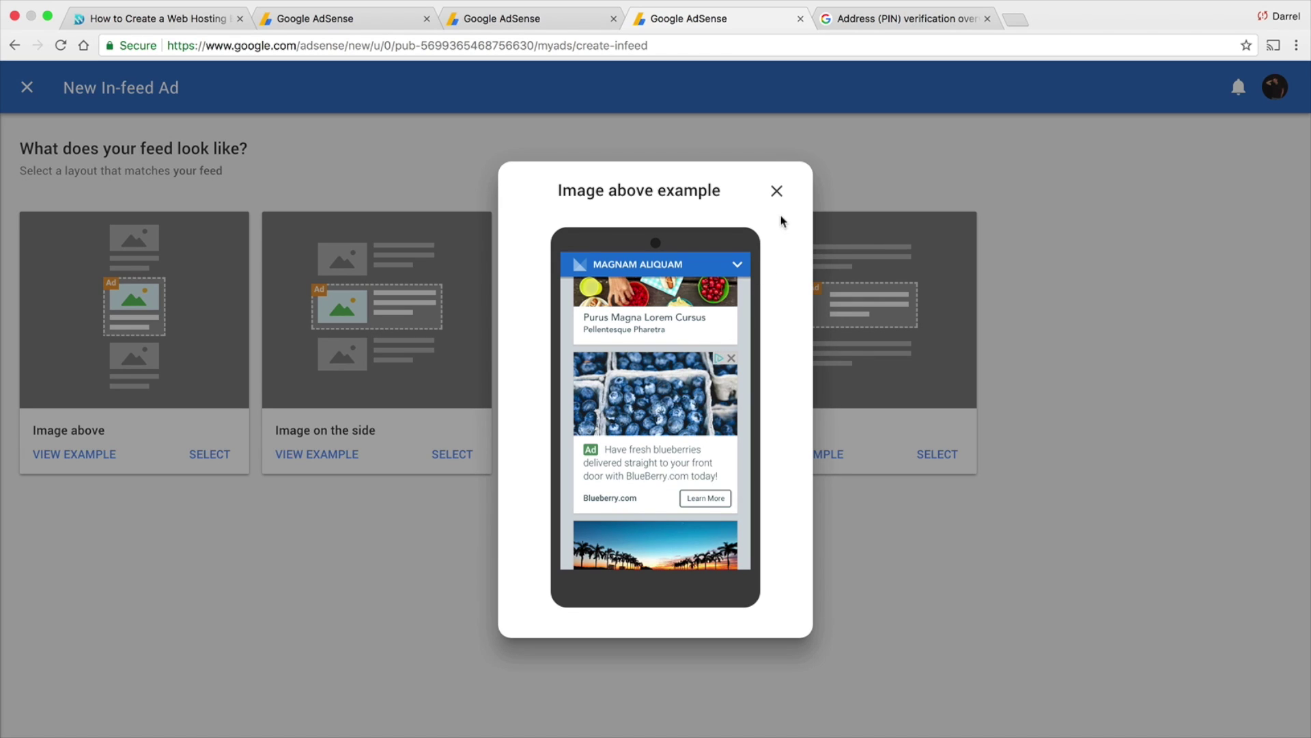
{"action": "left_click", "coordinate": [777, 193]}
{"action": "left_click", "coordinate": [440, 453]}
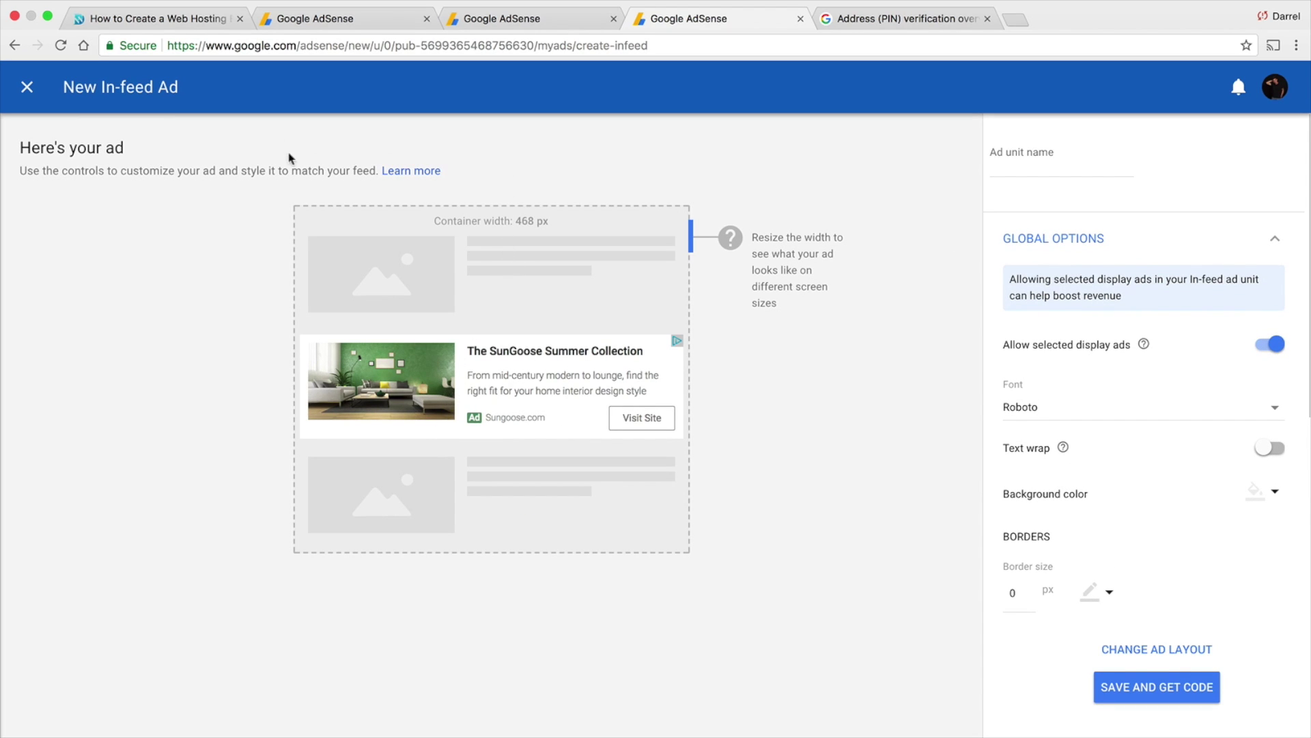
{"action": "left_click", "coordinate": [392, 172]}
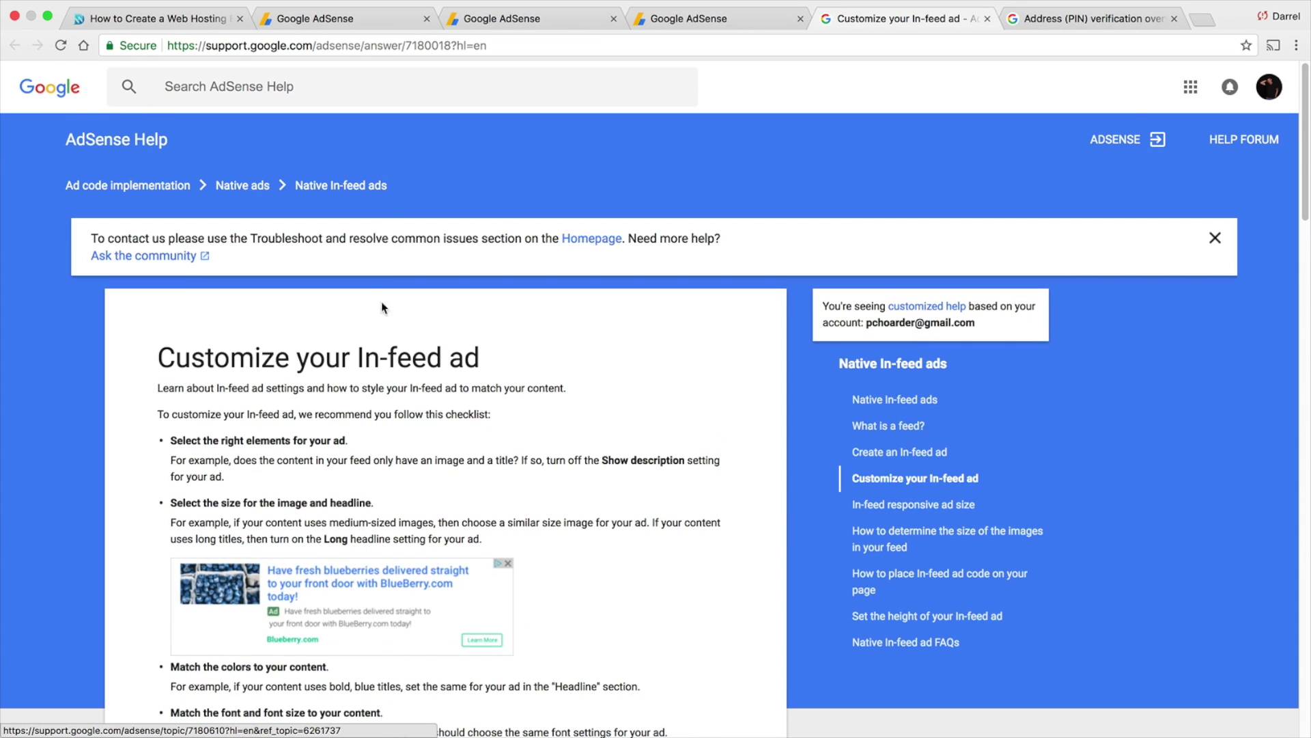
Scroll through the 'Customize your In-feed ad' help article's Image, Headline and Description style tables
{"action": "scroll", "coordinate": [382, 366], "scroll_direction": "down", "scroll_amount": 2}
{"action": "scroll", "coordinate": [384, 363], "scroll_direction": "down", "scroll_amount": 3}
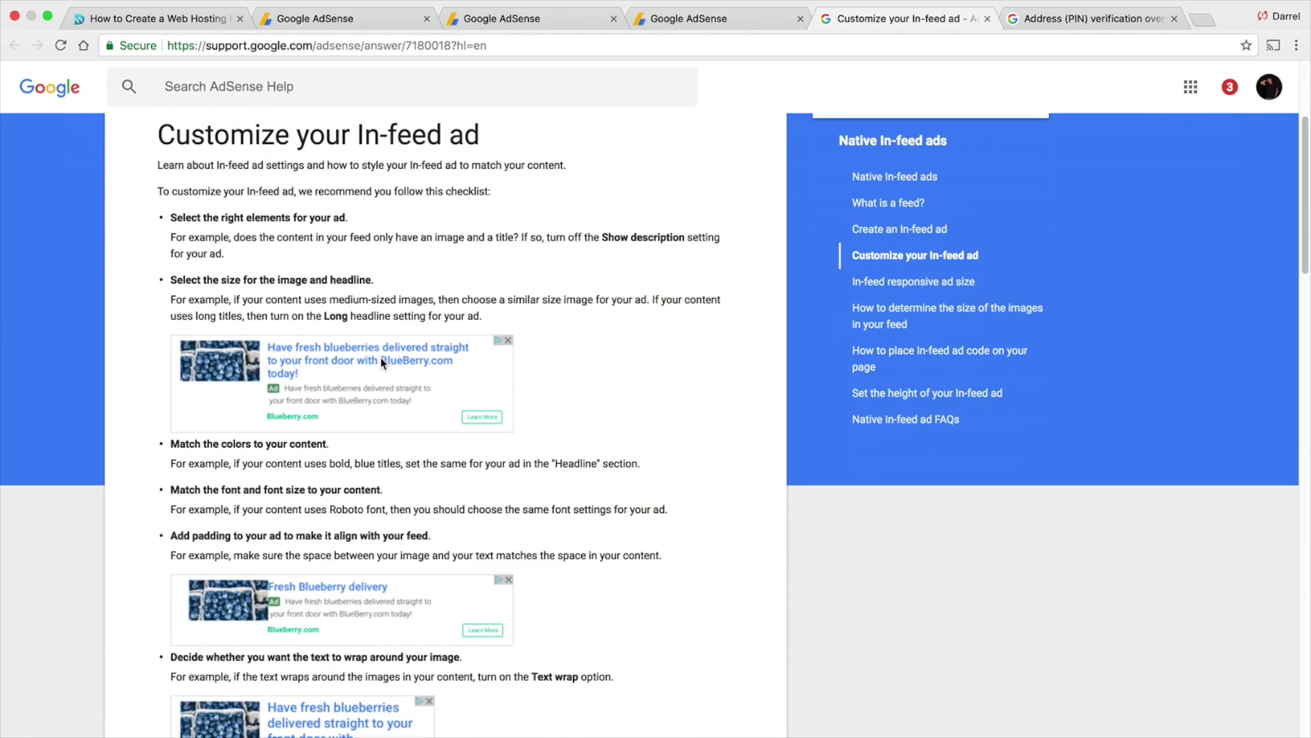
{"action": "scroll", "coordinate": [376, 365], "scroll_direction": "down", "scroll_amount": 9}
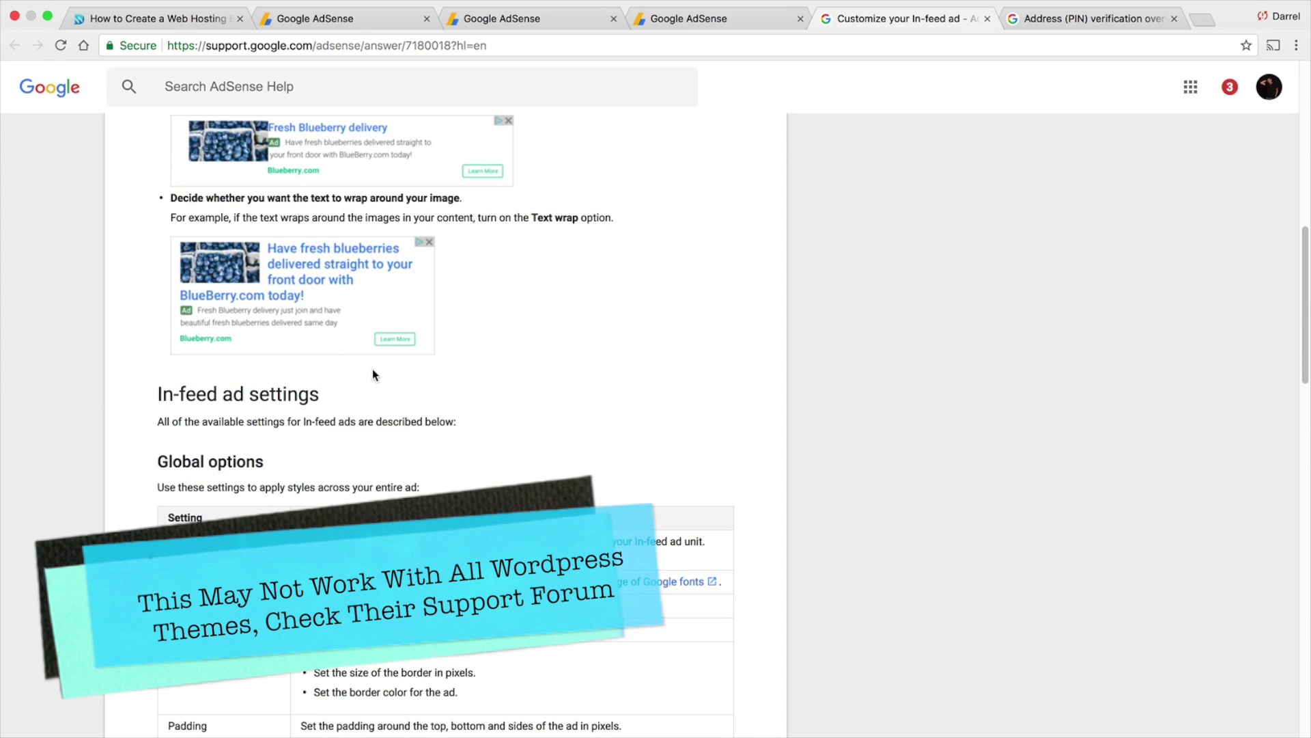
{"action": "scroll", "coordinate": [372, 355], "scroll_direction": "down", "scroll_amount": 3}
{"action": "scroll", "coordinate": [370, 339], "scroll_direction": "down", "scroll_amount": 8}
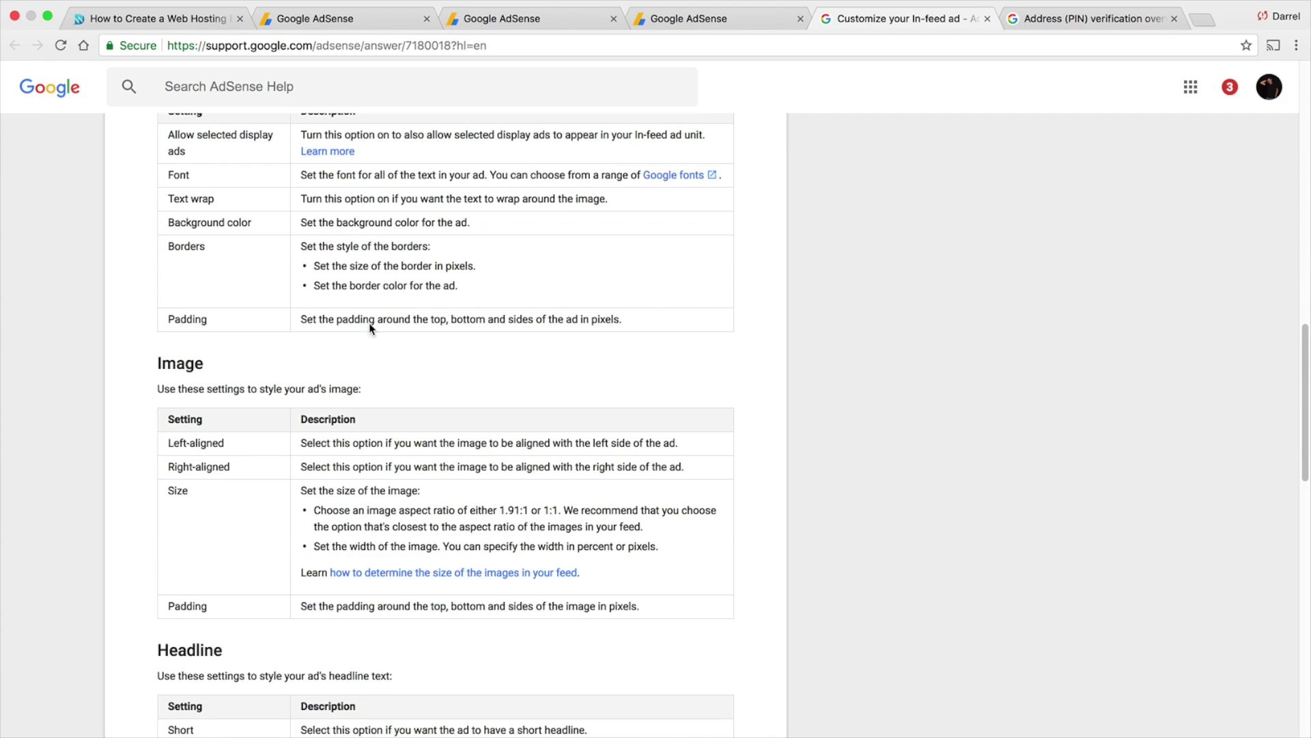
{"action": "scroll", "coordinate": [367, 333], "scroll_direction": "down", "scroll_amount": 13}
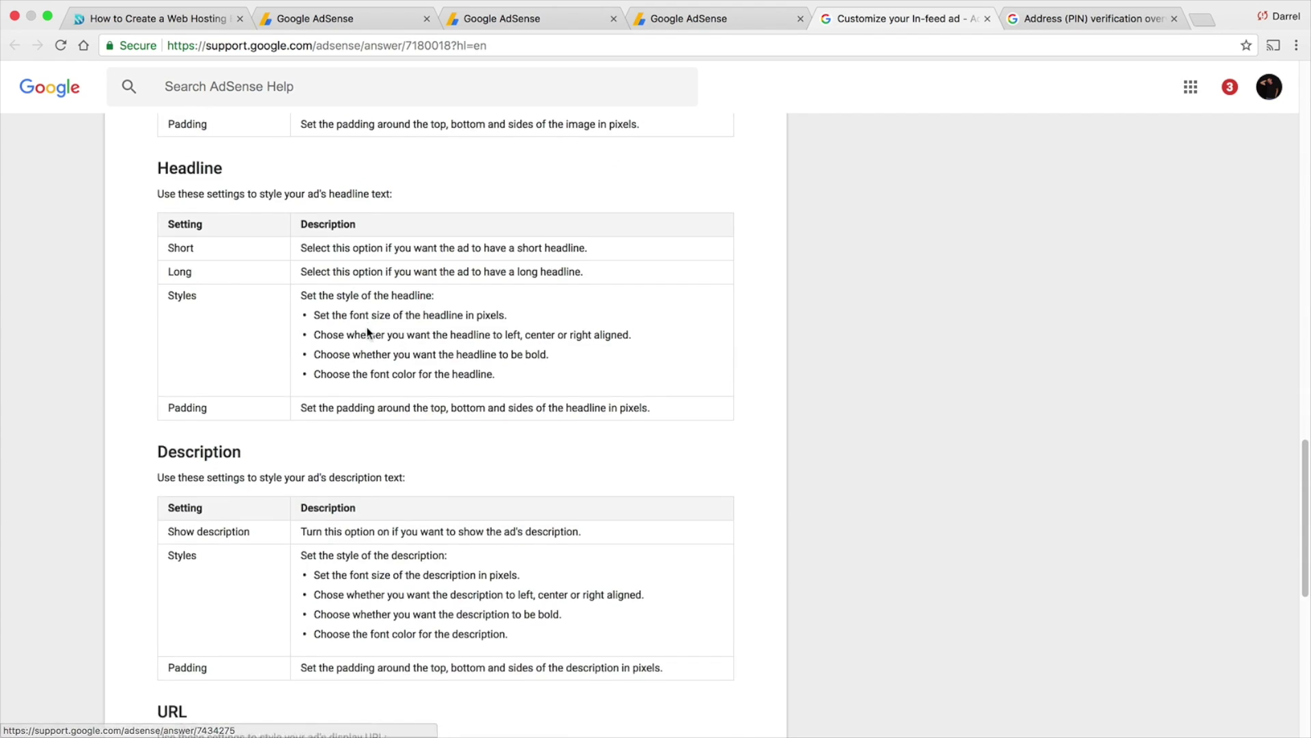
{"action": "scroll", "coordinate": [367, 333], "scroll_direction": "up", "scroll_amount": 20}
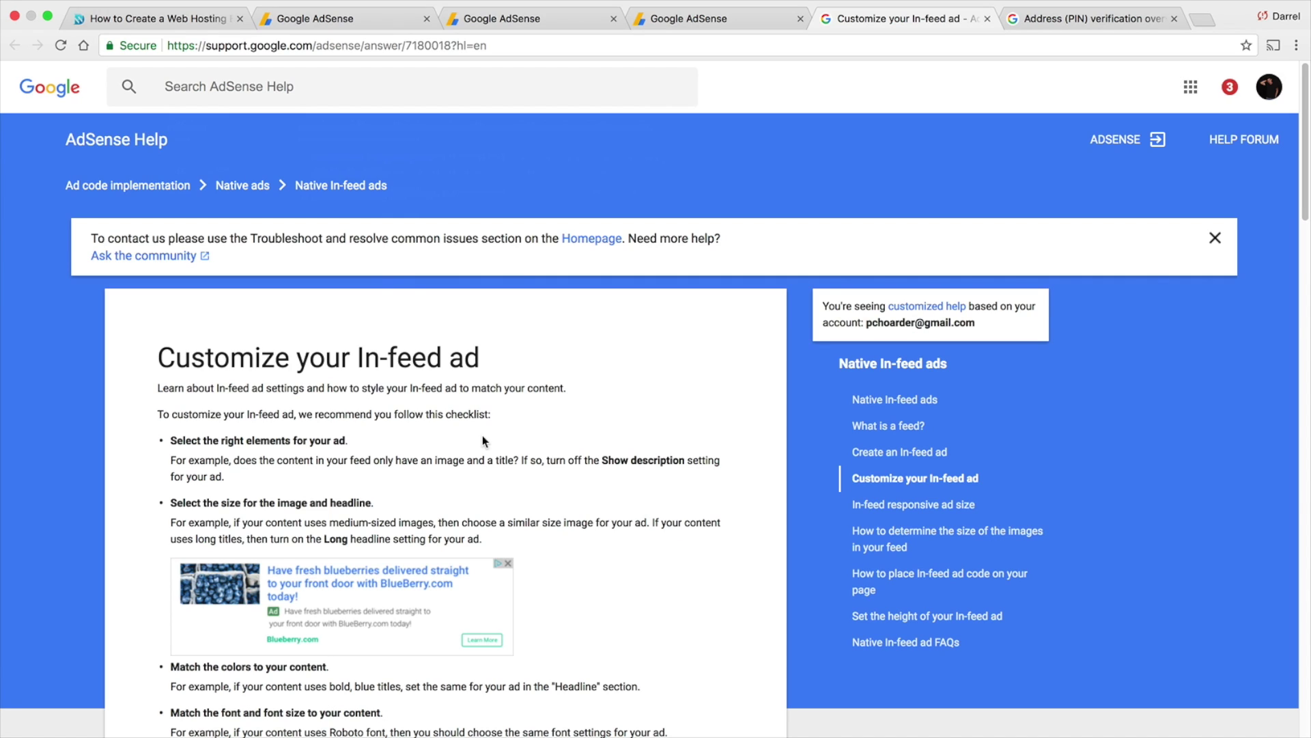
{"action": "scroll", "coordinate": [482, 441], "scroll_direction": "down", "scroll_amount": 1}
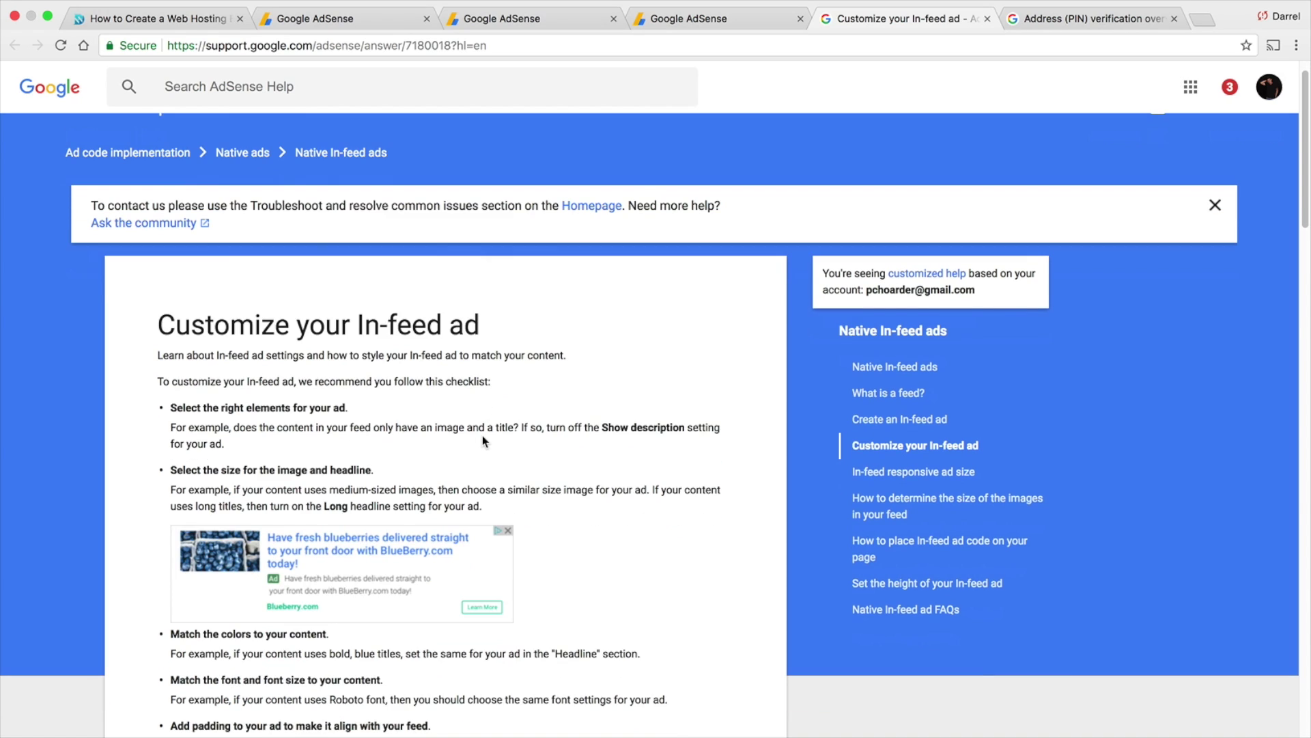
Go back from the WHMCS article to the darrelwilson.com blog listing and scroll through its posts
{"action": "left_click", "coordinate": [162, 20]}
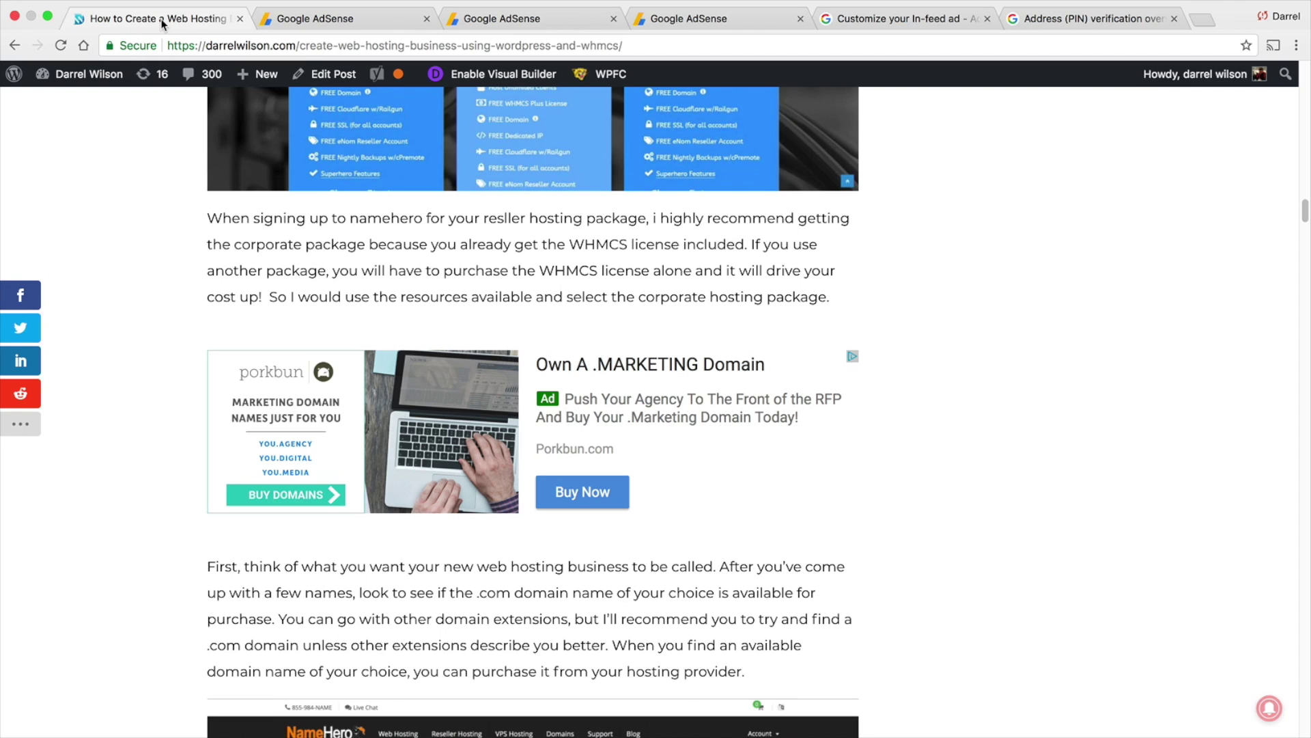
{"action": "scroll", "coordinate": [171, 112], "scroll_direction": "up", "scroll_amount": 2}
{"action": "left_click", "coordinate": [14, 45]}
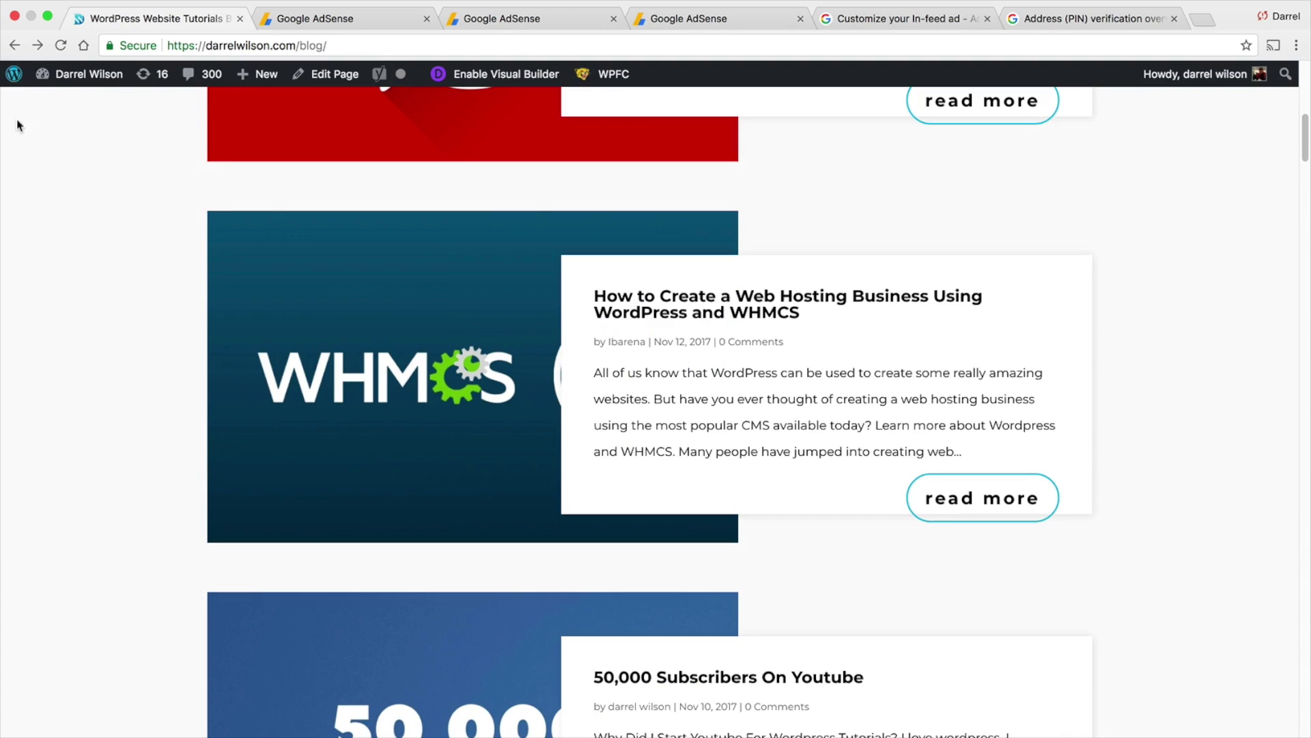
{"action": "scroll", "coordinate": [263, 355], "scroll_direction": "up", "scroll_amount": 2}
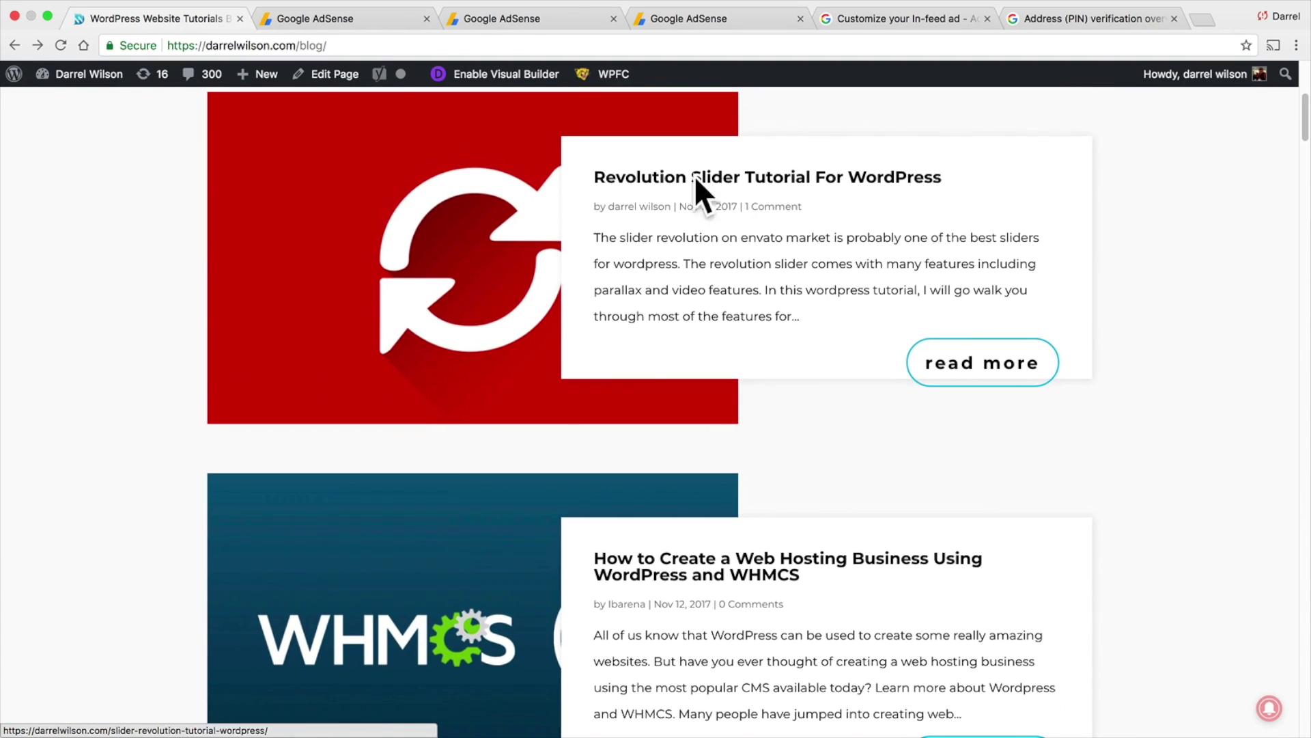
{"action": "scroll", "coordinate": [748, 372], "scroll_direction": "down", "scroll_amount": 2}
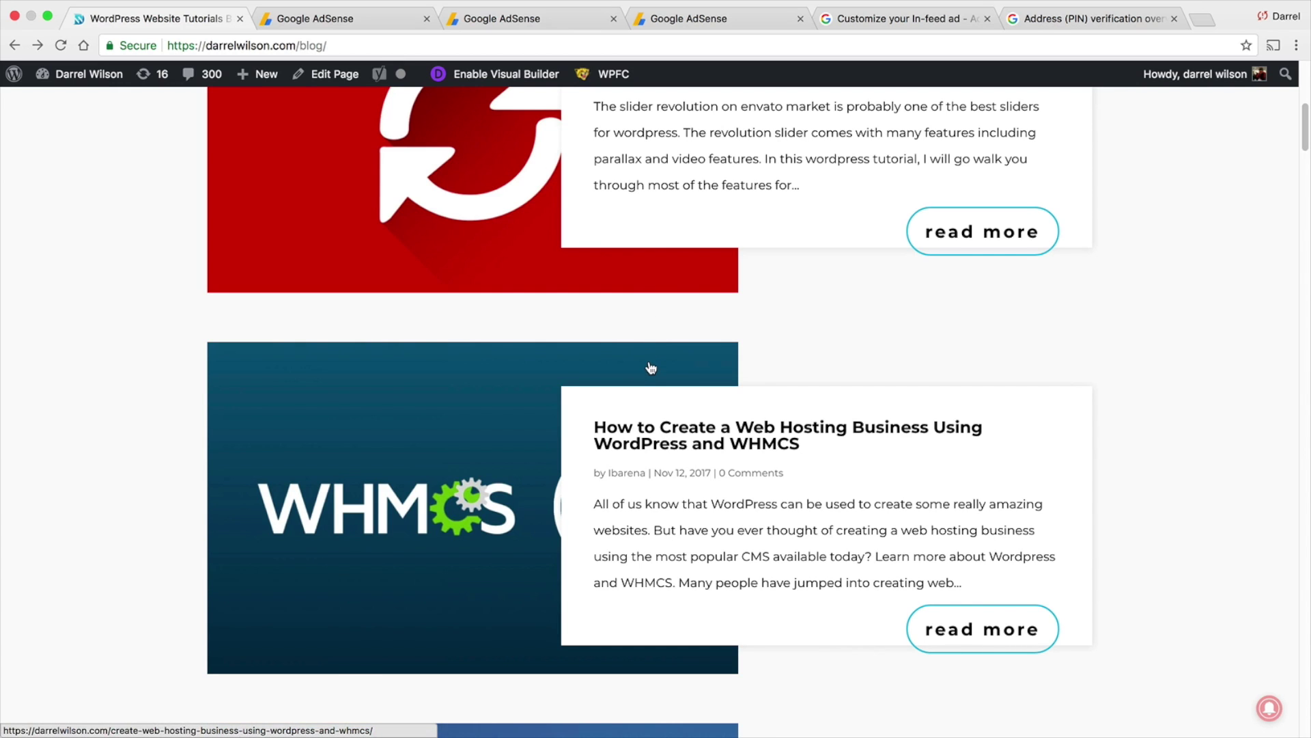
{"action": "scroll", "coordinate": [650, 370], "scroll_direction": "down", "scroll_amount": 6}
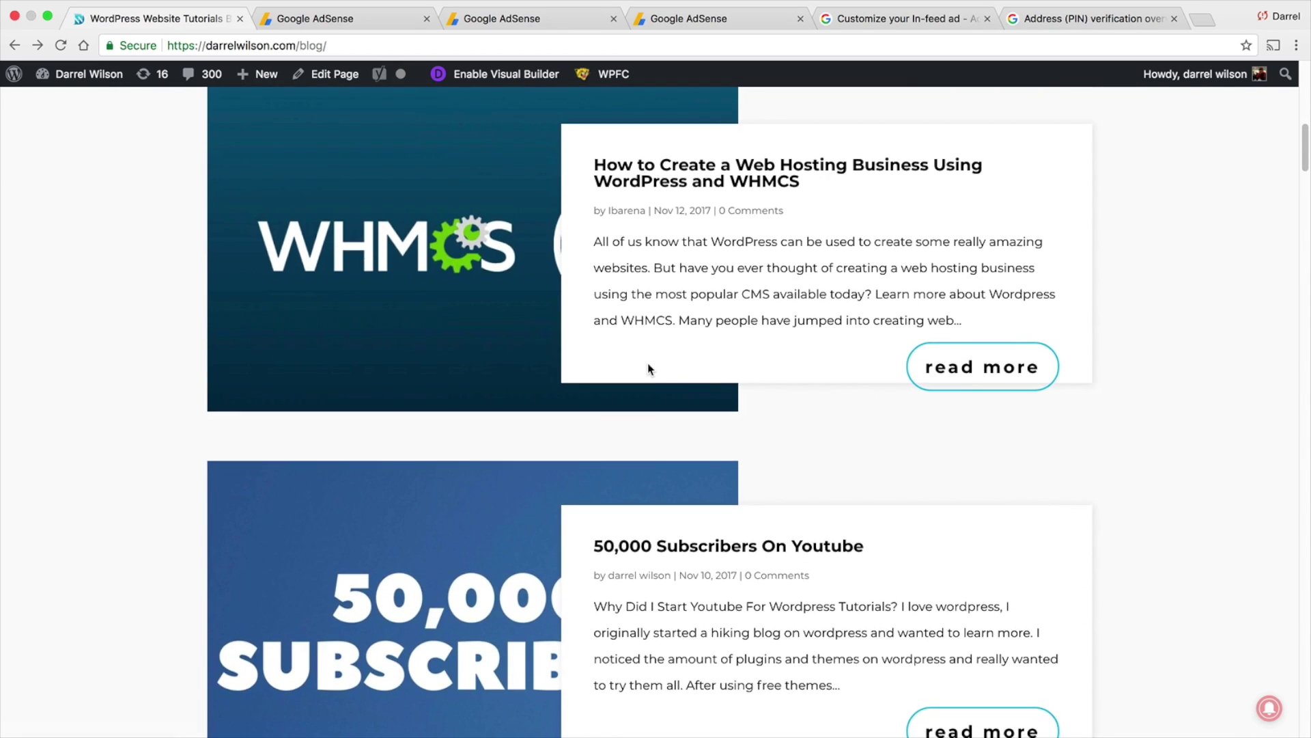
{"action": "scroll", "coordinate": [650, 370], "scroll_direction": "down", "scroll_amount": 10}
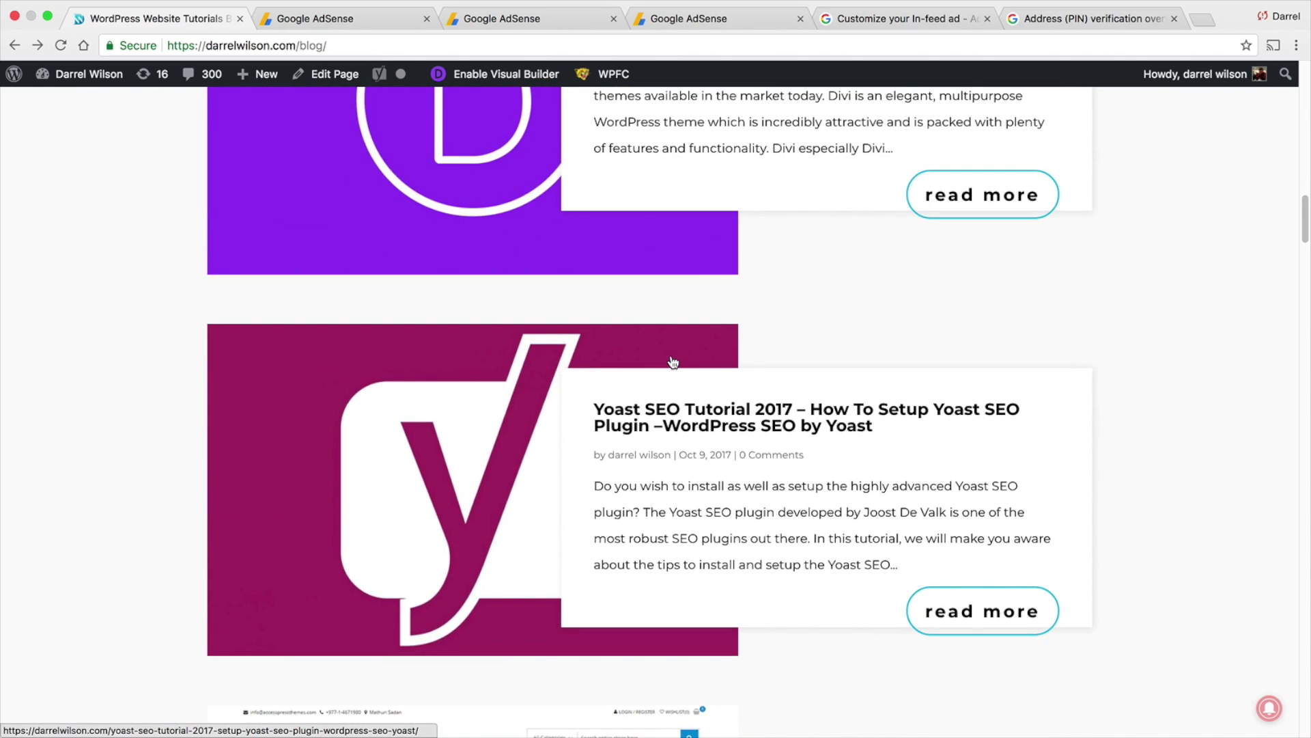
{"action": "scroll", "coordinate": [669, 375], "scroll_direction": "down", "scroll_amount": 5}
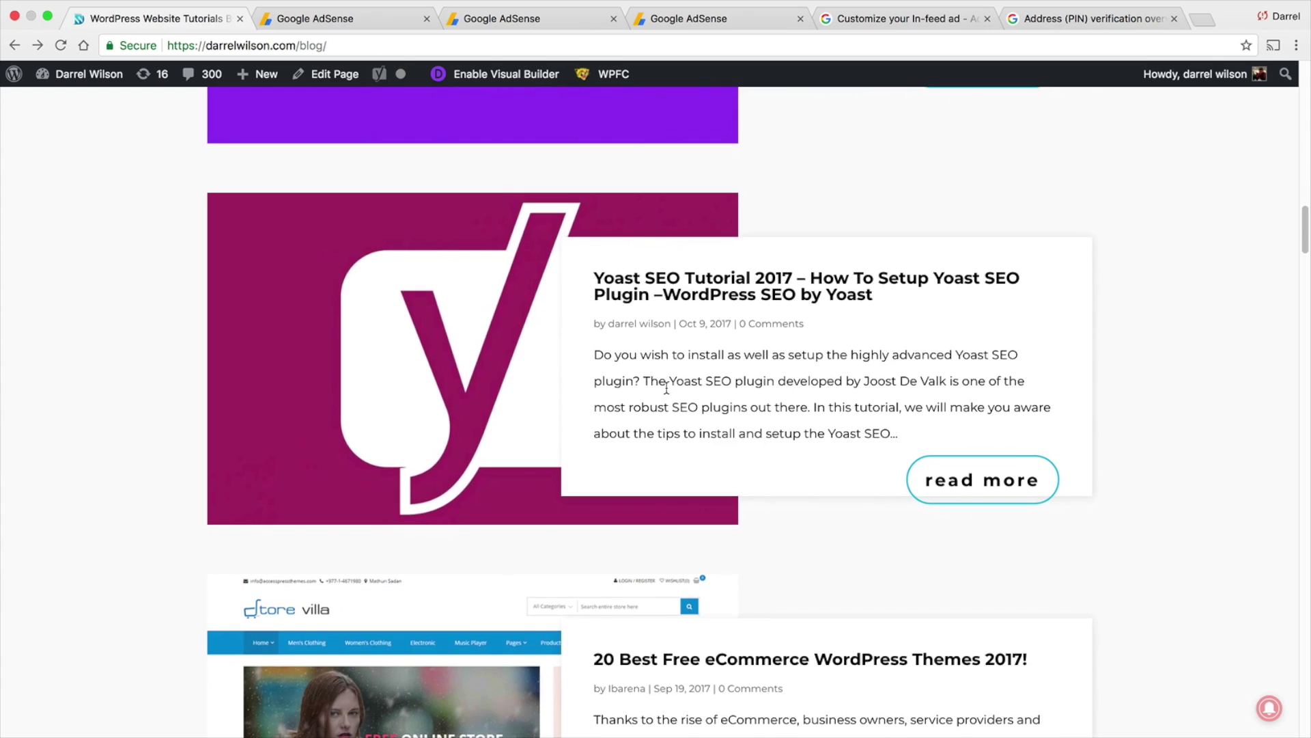
{"action": "scroll", "coordinate": [666, 388], "scroll_direction": "down", "scroll_amount": 6}
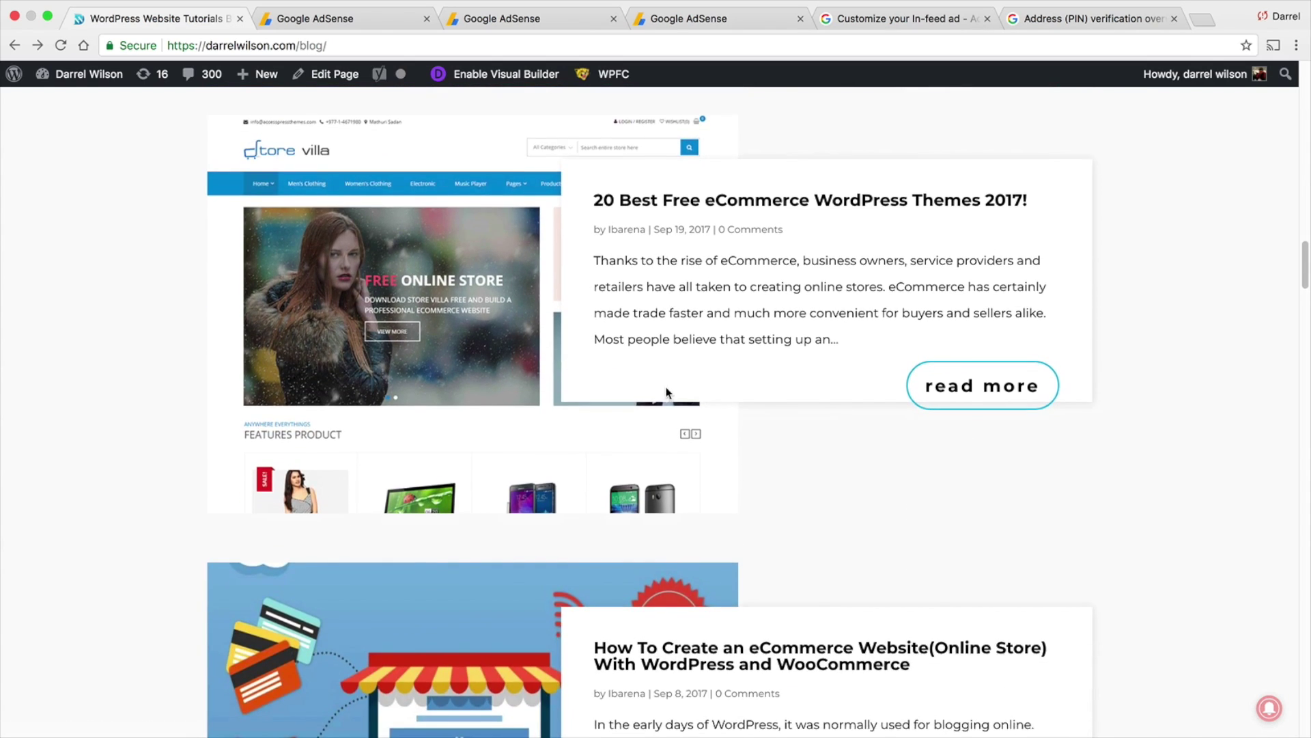
{"action": "scroll", "coordinate": [666, 387], "scroll_direction": "down", "scroll_amount": 9}
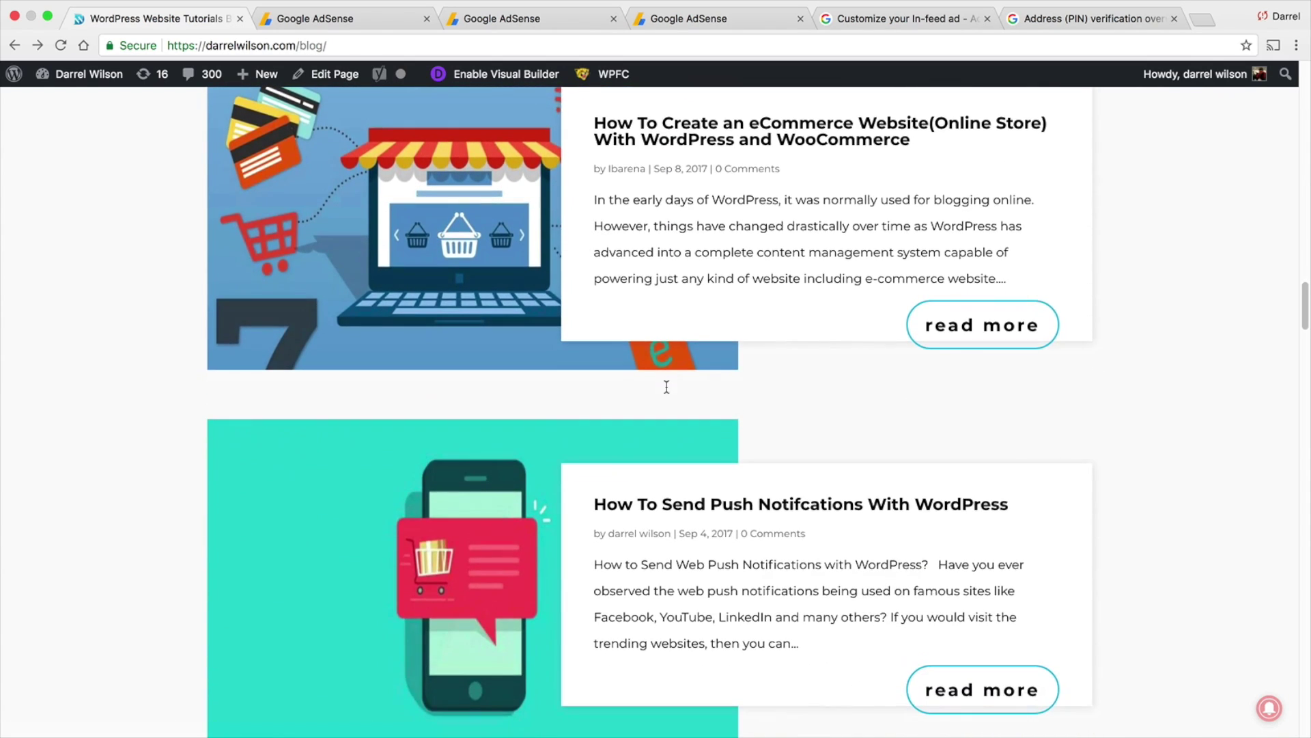
{"action": "scroll", "coordinate": [665, 387], "scroll_direction": "down", "scroll_amount": 6}
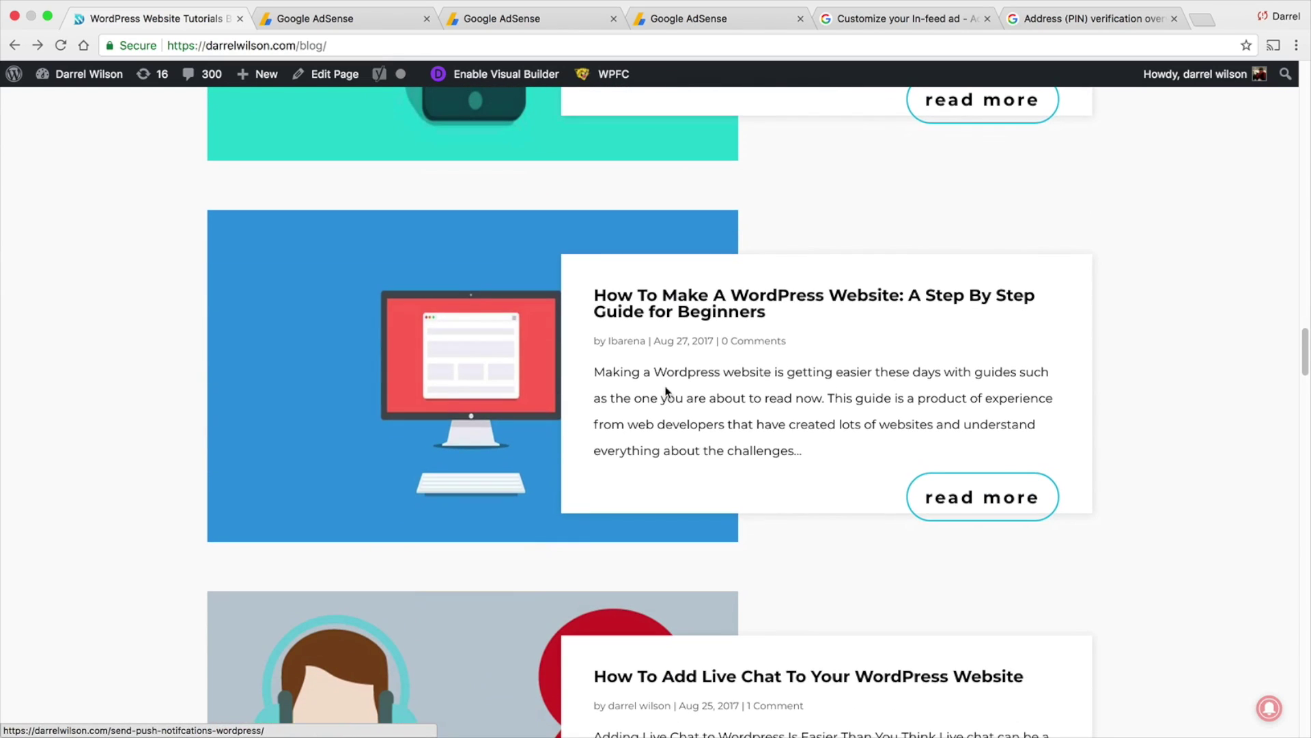
{"action": "scroll", "coordinate": [640, 363], "scroll_direction": "up", "scroll_amount": 12}
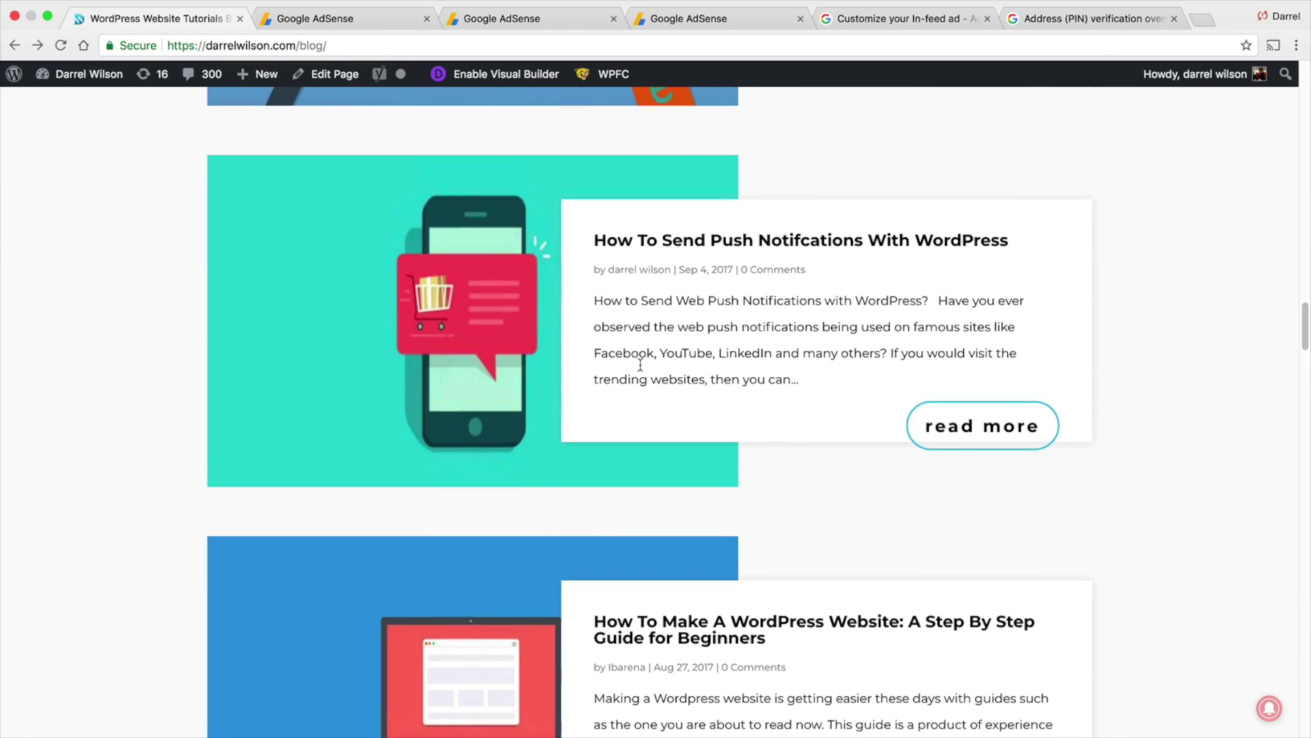
{"action": "scroll", "coordinate": [654, 403], "scroll_direction": "up", "scroll_amount": 9}
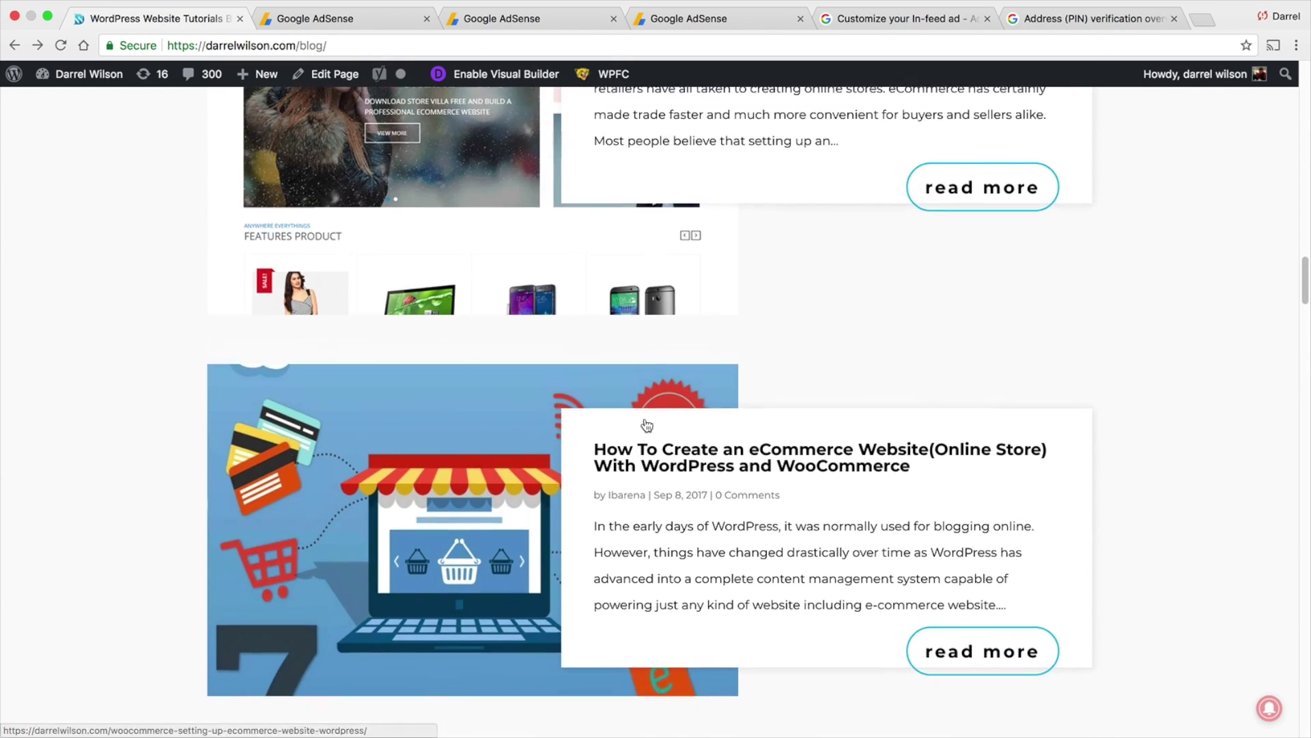
{"action": "scroll", "coordinate": [647, 420], "scroll_direction": "up", "scroll_amount": 1}
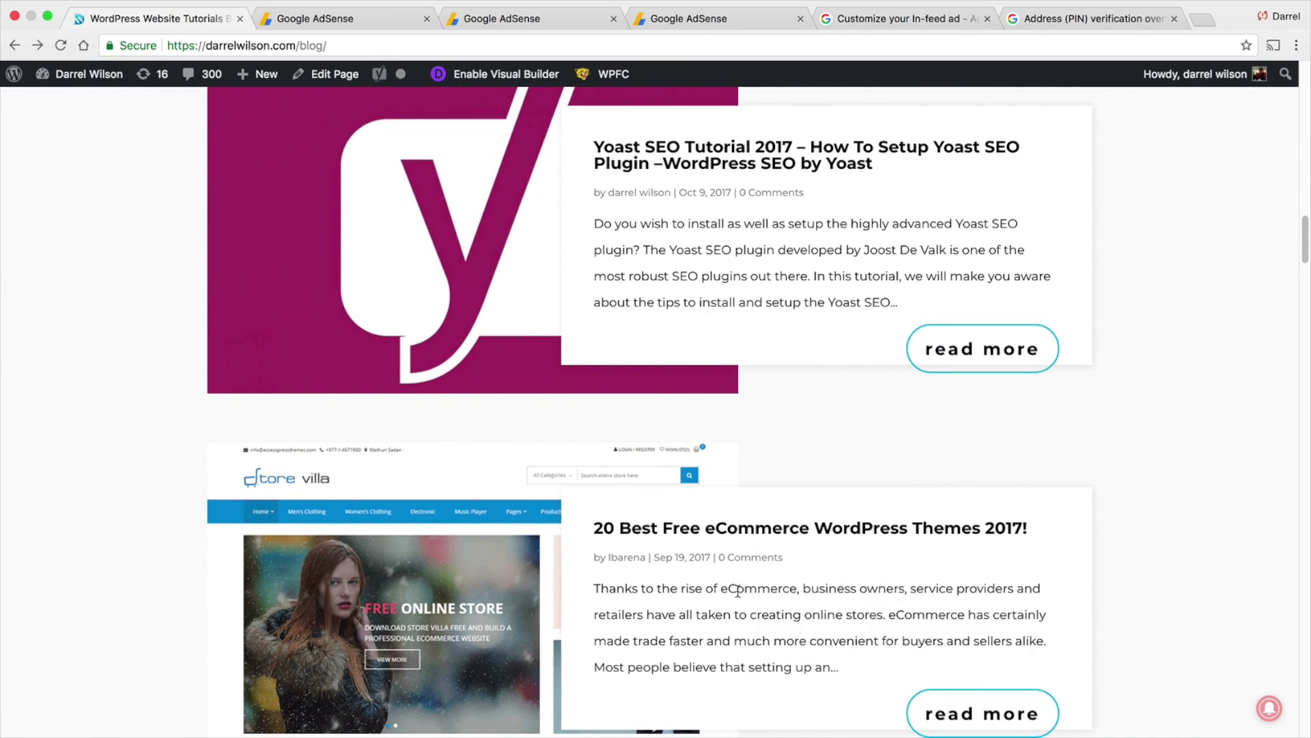
{"action": "scroll", "coordinate": [683, 577], "scroll_direction": "up", "scroll_amount": 2}
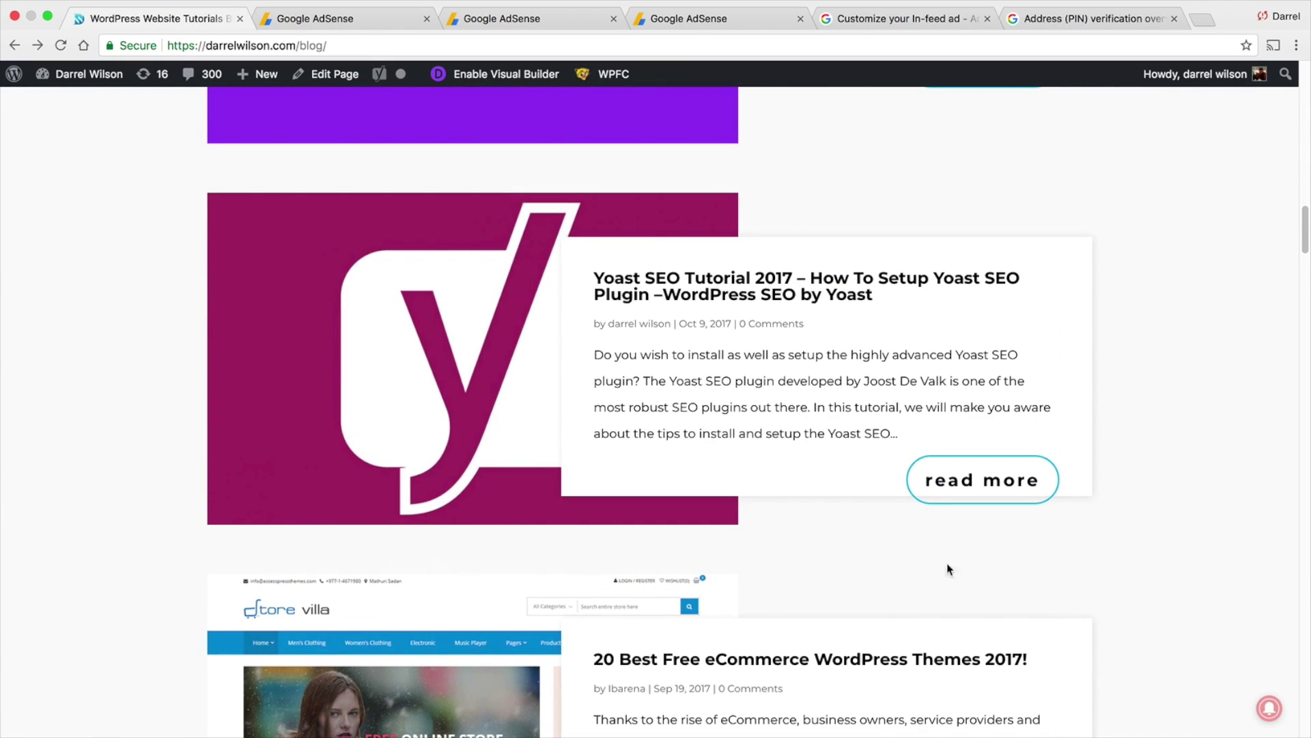
{"action": "scroll", "coordinate": [787, 567], "scroll_direction": "up", "scroll_amount": 5}
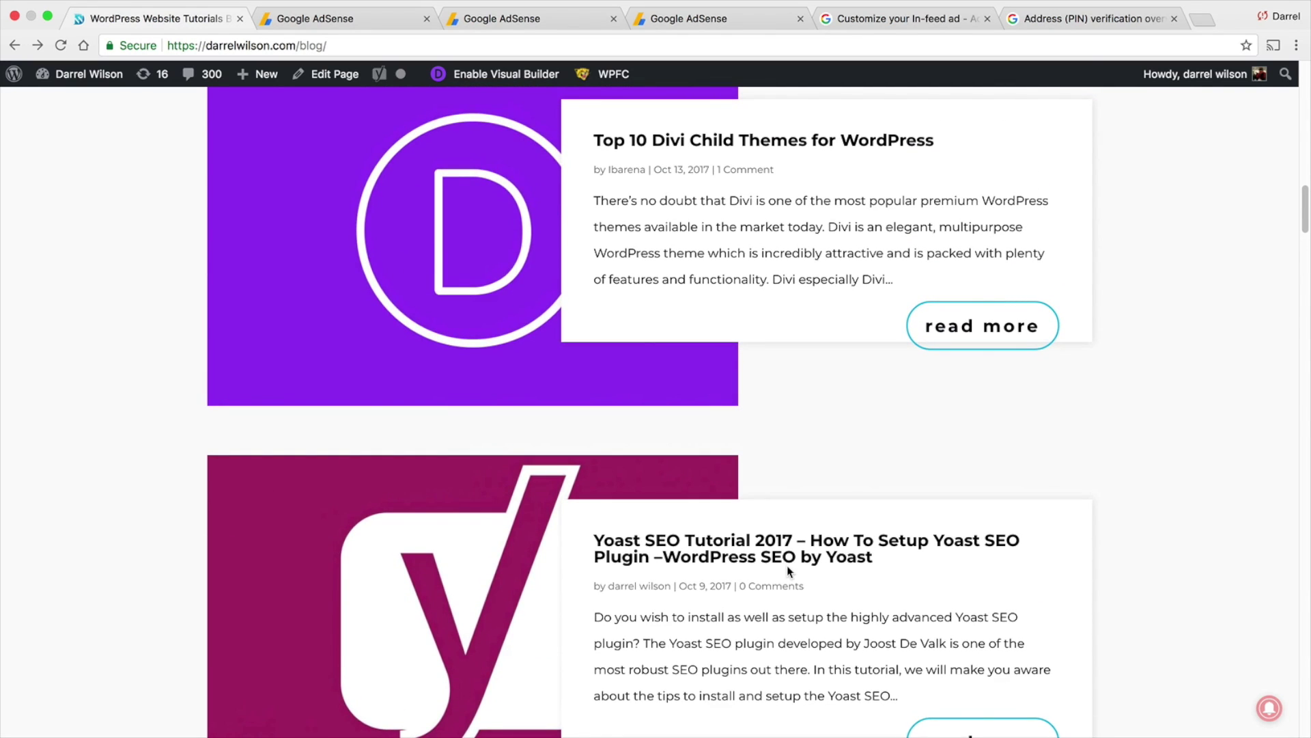
{"action": "scroll", "coordinate": [789, 571], "scroll_direction": "up", "scroll_amount": 10}
{"action": "scroll", "coordinate": [758, 549], "scroll_direction": "up", "scroll_amount": 15}
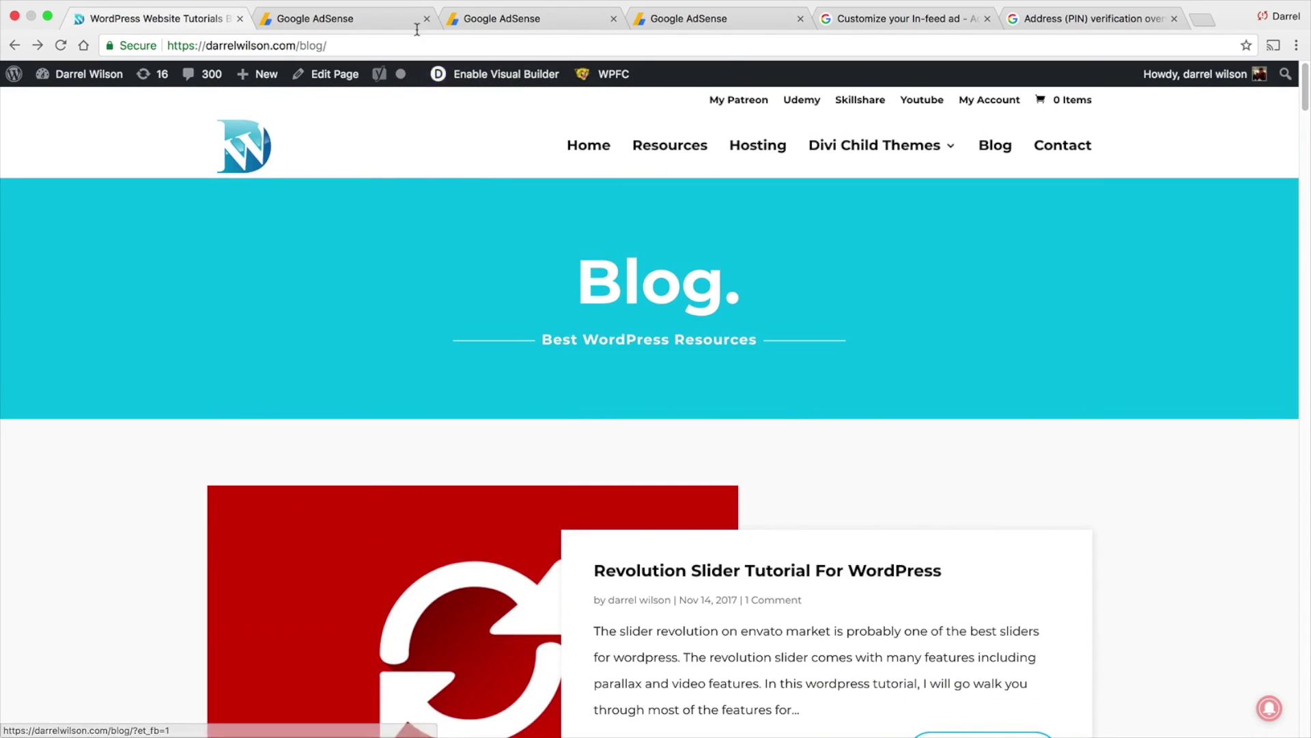
{"action": "left_click", "coordinate": [514, 18]}
Abandon the New In-feed Ad draft and start a new In-article ad instead
{"action": "left_click", "coordinate": [686, 16]}
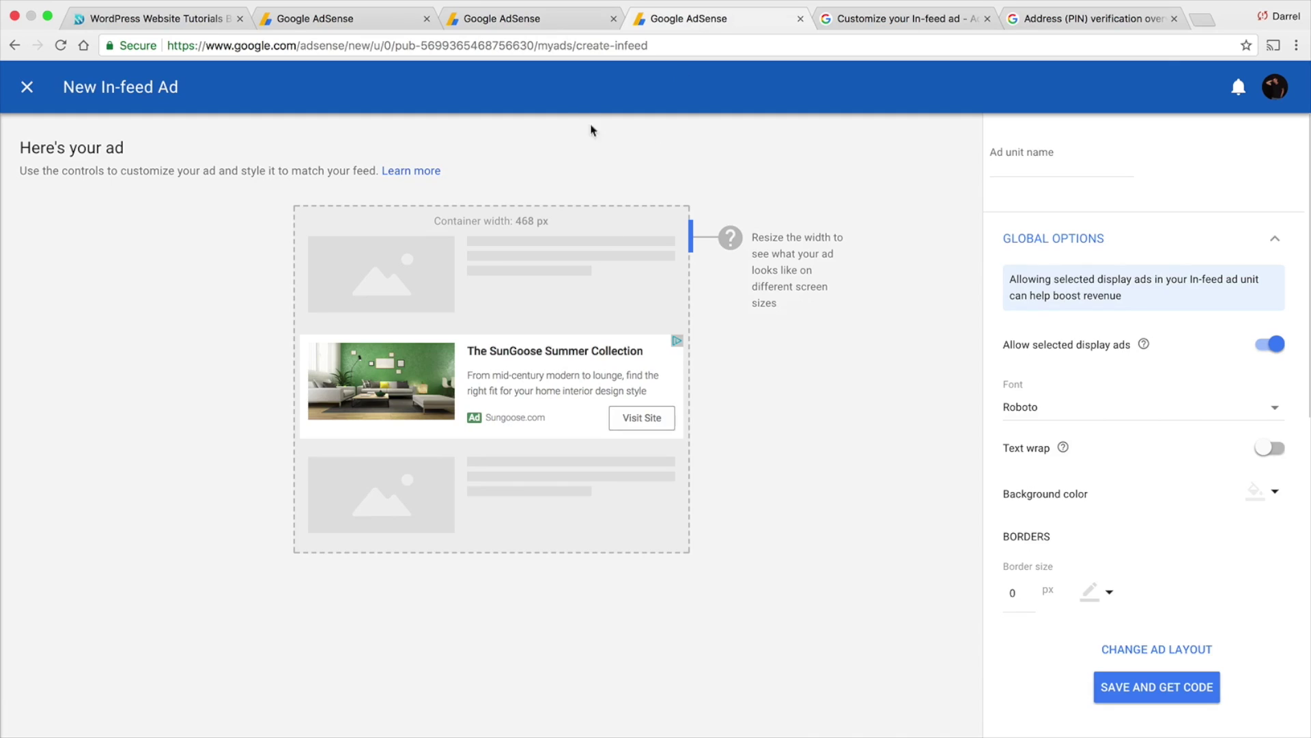
{"action": "left_click", "coordinate": [27, 88]}
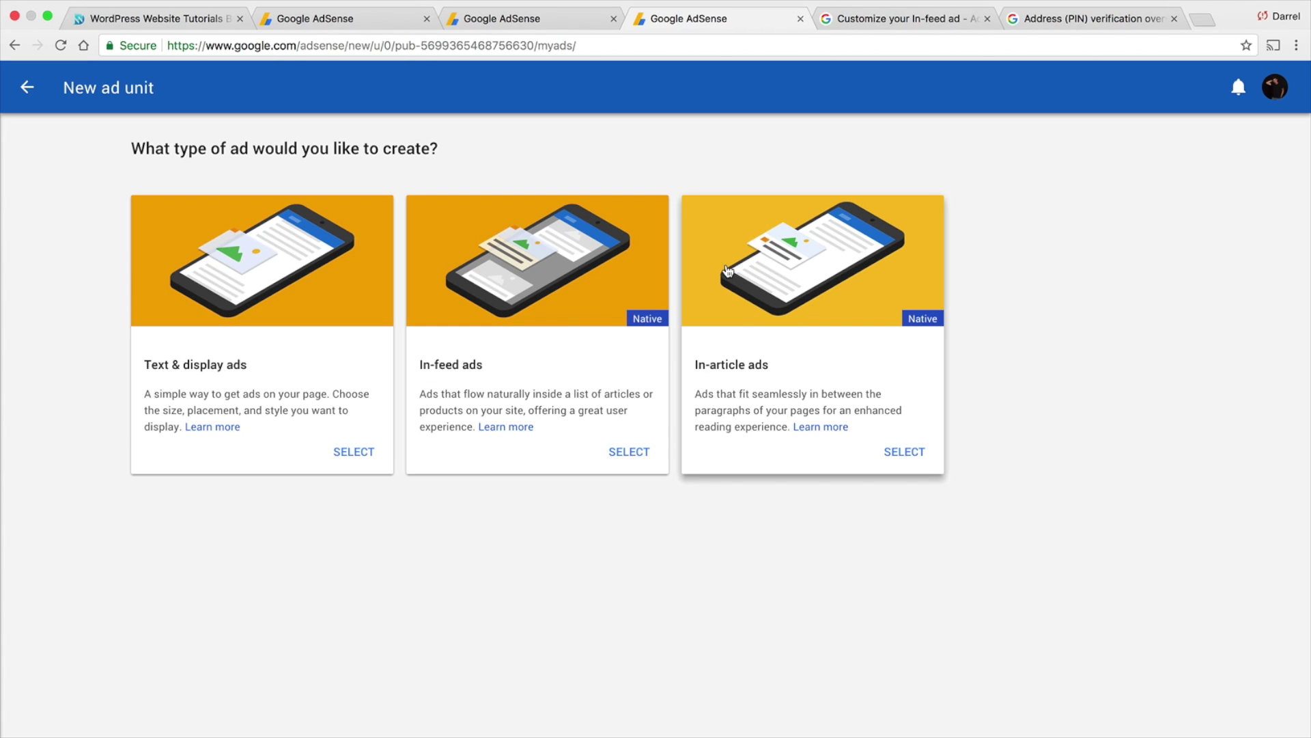
{"action": "left_click", "coordinate": [905, 452]}
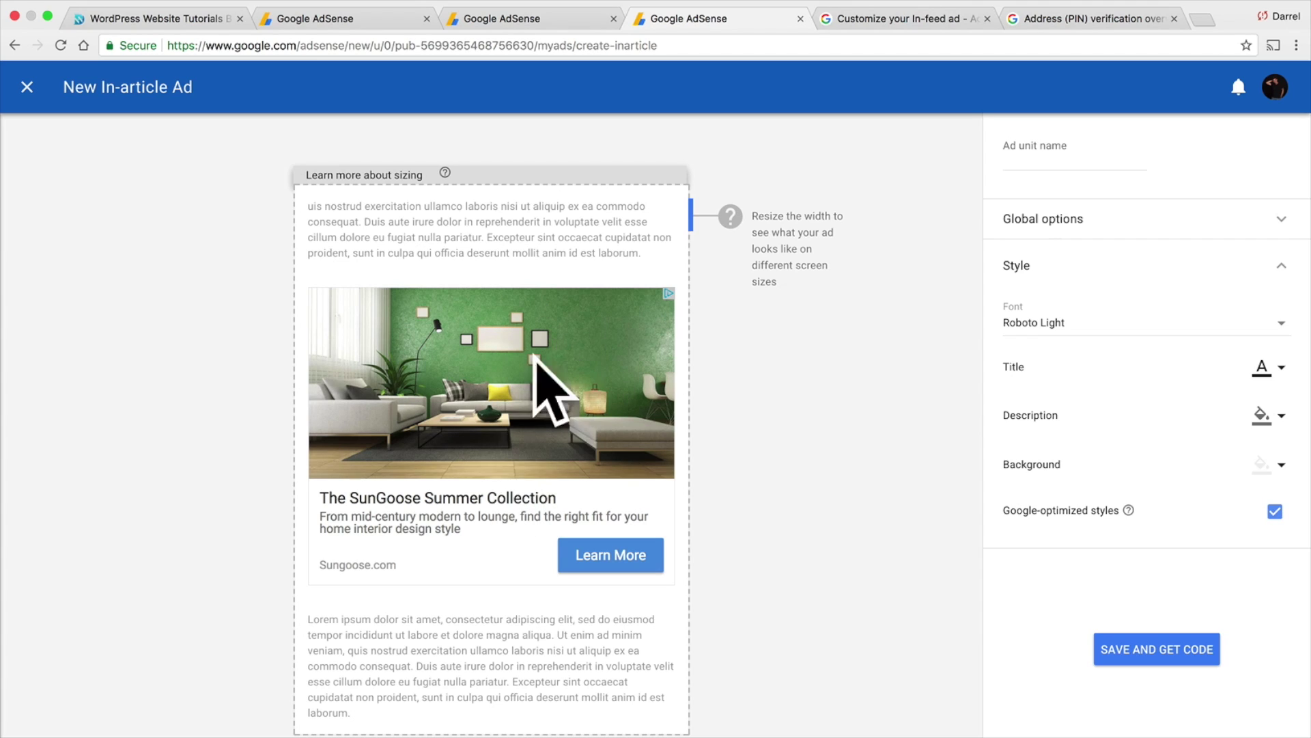
Name the ad unit 'Pattywackers' and keep Roboto Light as its font
{"action": "left_click", "coordinate": [1095, 162]}
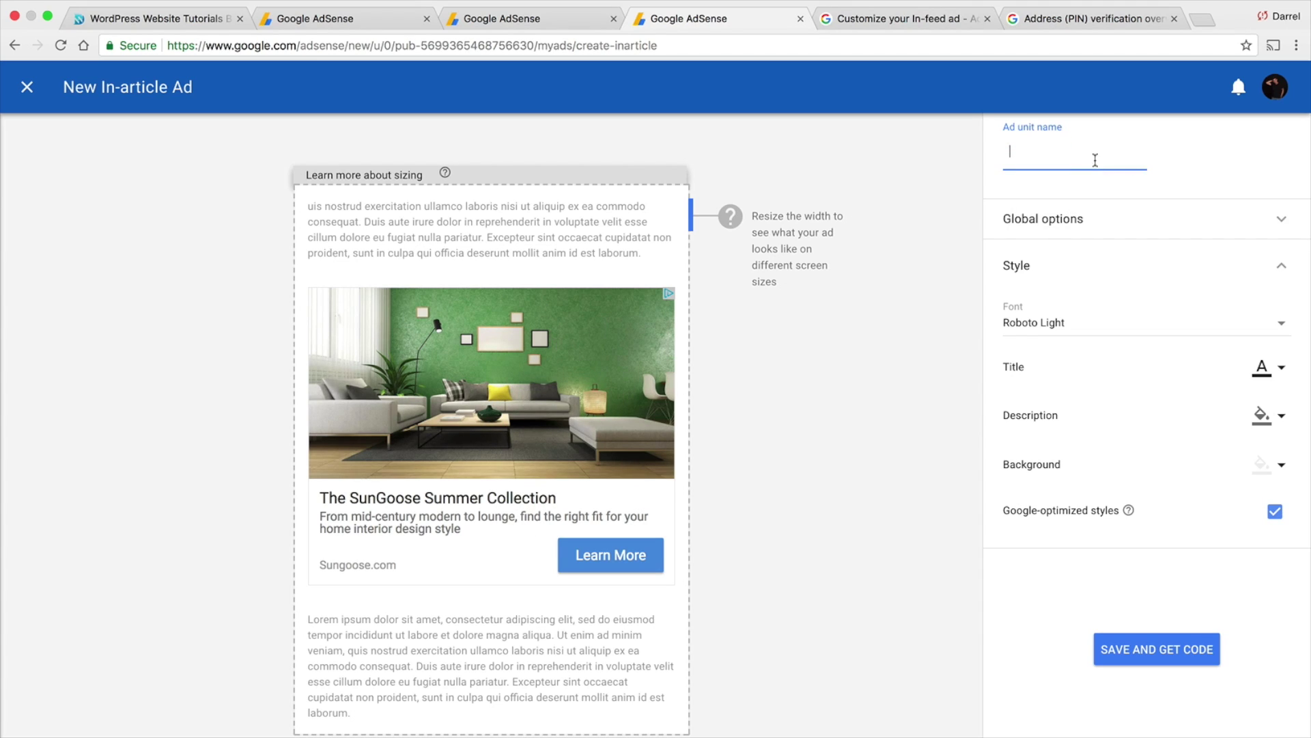
{"action": "type", "text": "Pattywackers"}
{"action": "key", "text": "Tab"}
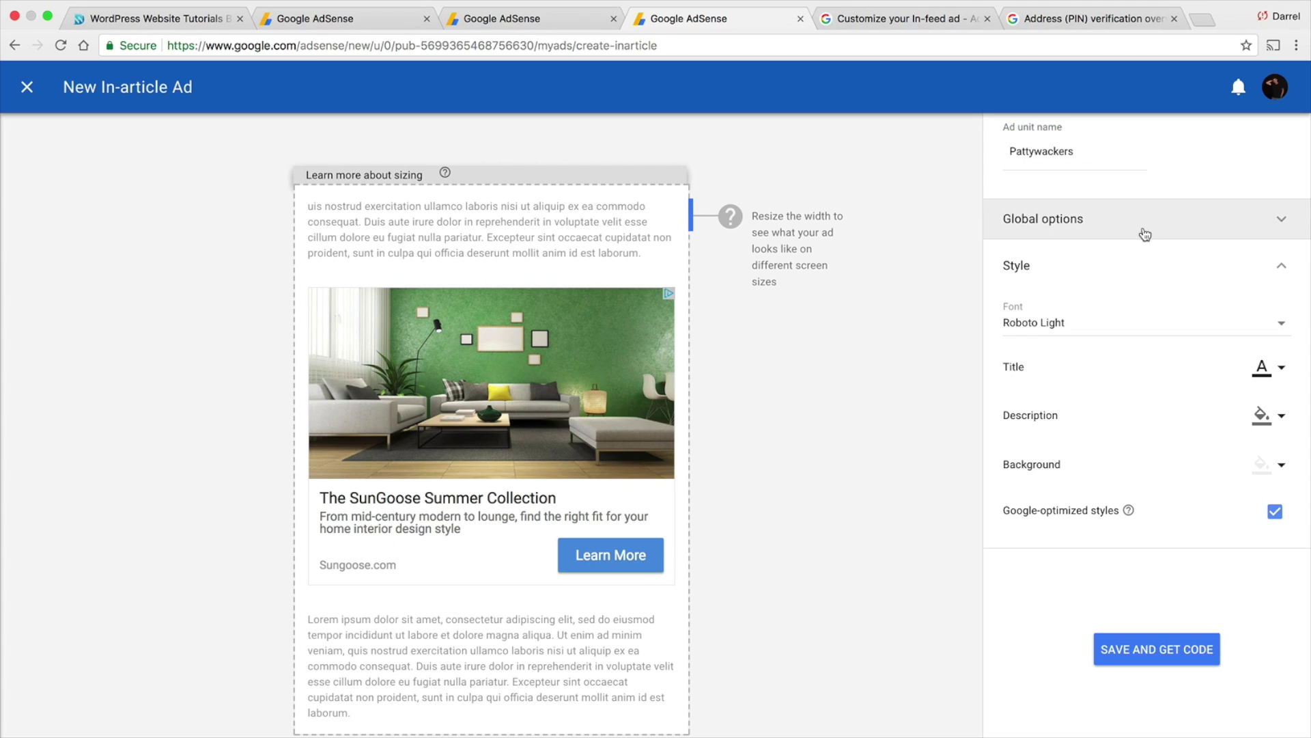
{"action": "left_click", "coordinate": [1165, 278]}
{"action": "left_click", "coordinate": [1166, 277]}
{"action": "left_click", "coordinate": [1063, 331]}
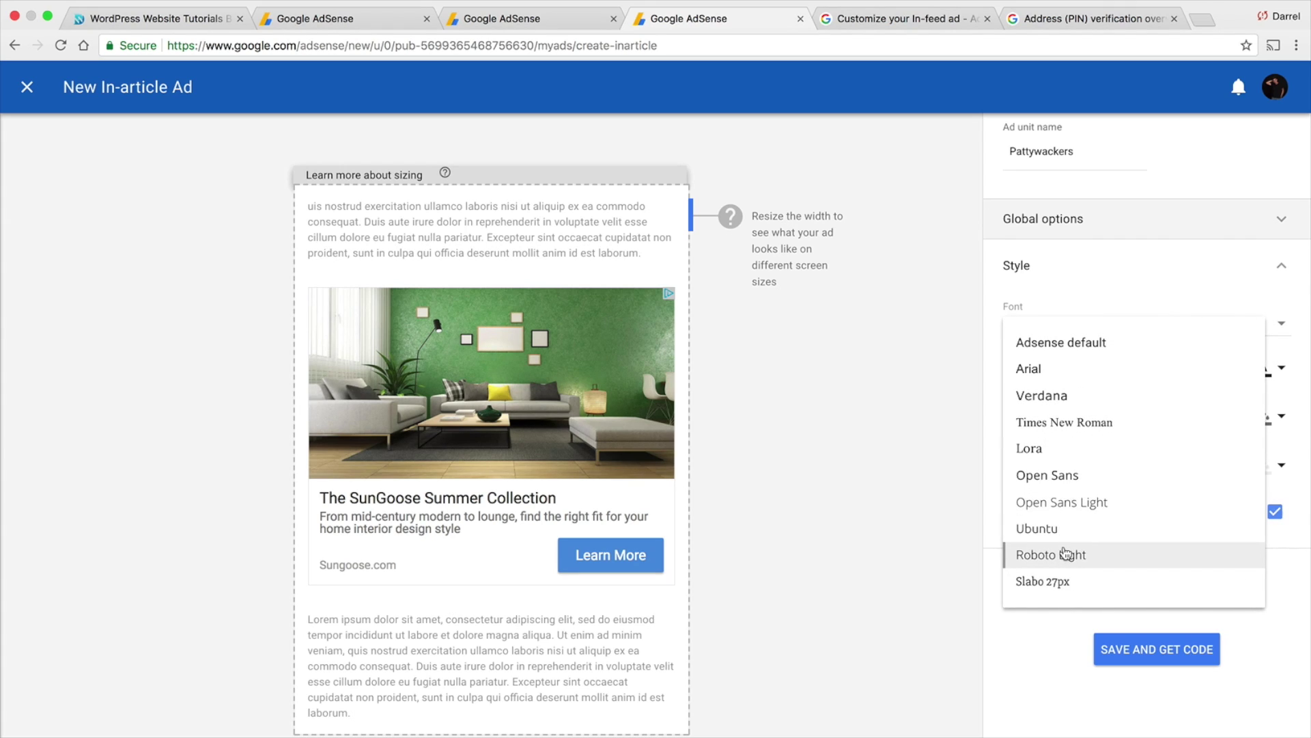
{"action": "left_click", "coordinate": [1064, 553]}
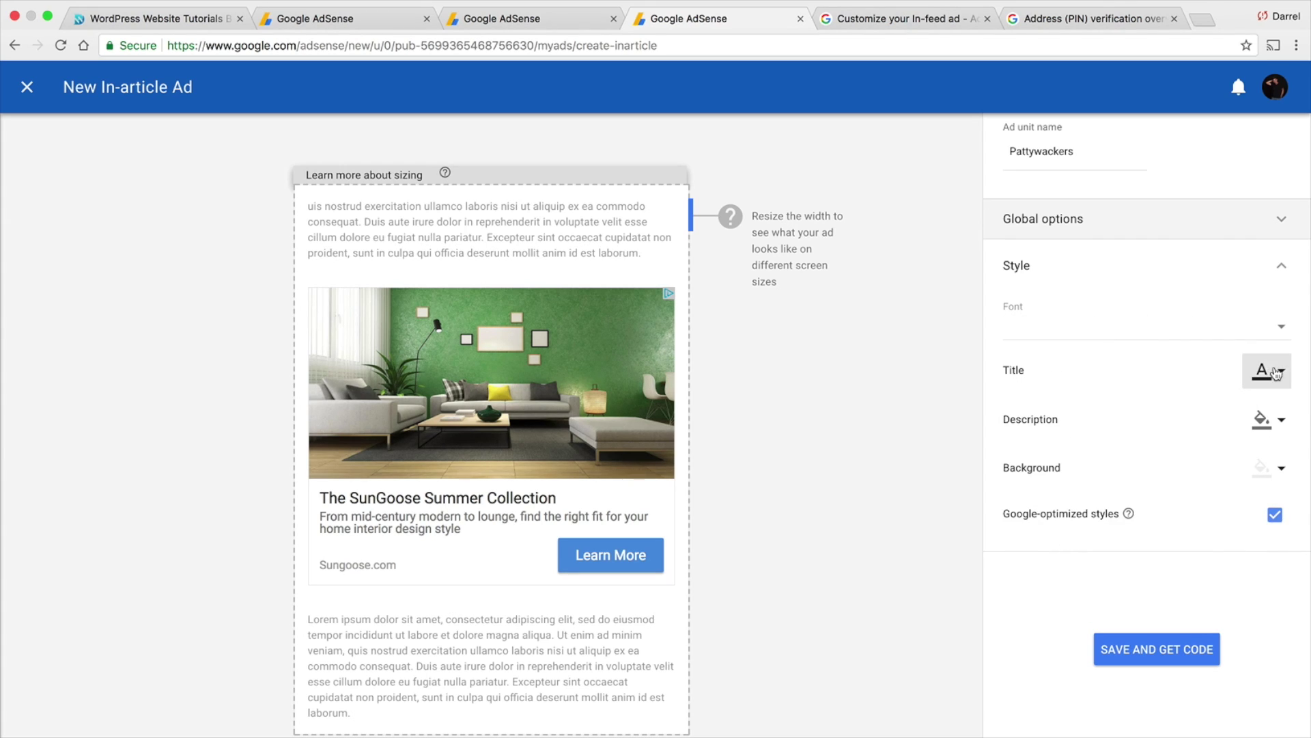
Make the ad title amber and keep the background white after trying dark blue
{"action": "left_click", "coordinate": [1270, 374]}
{"action": "left_click", "coordinate": [1045, 536]}
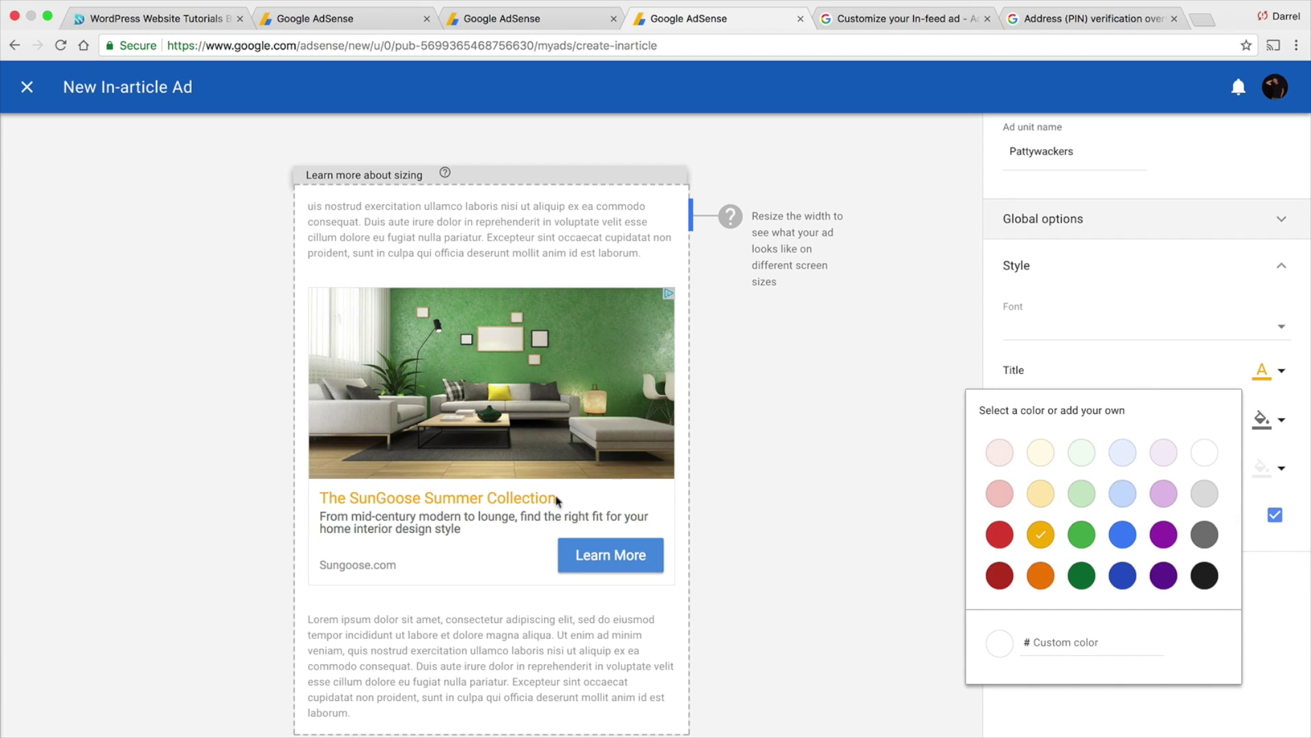
{"action": "left_click", "coordinate": [911, 393]}
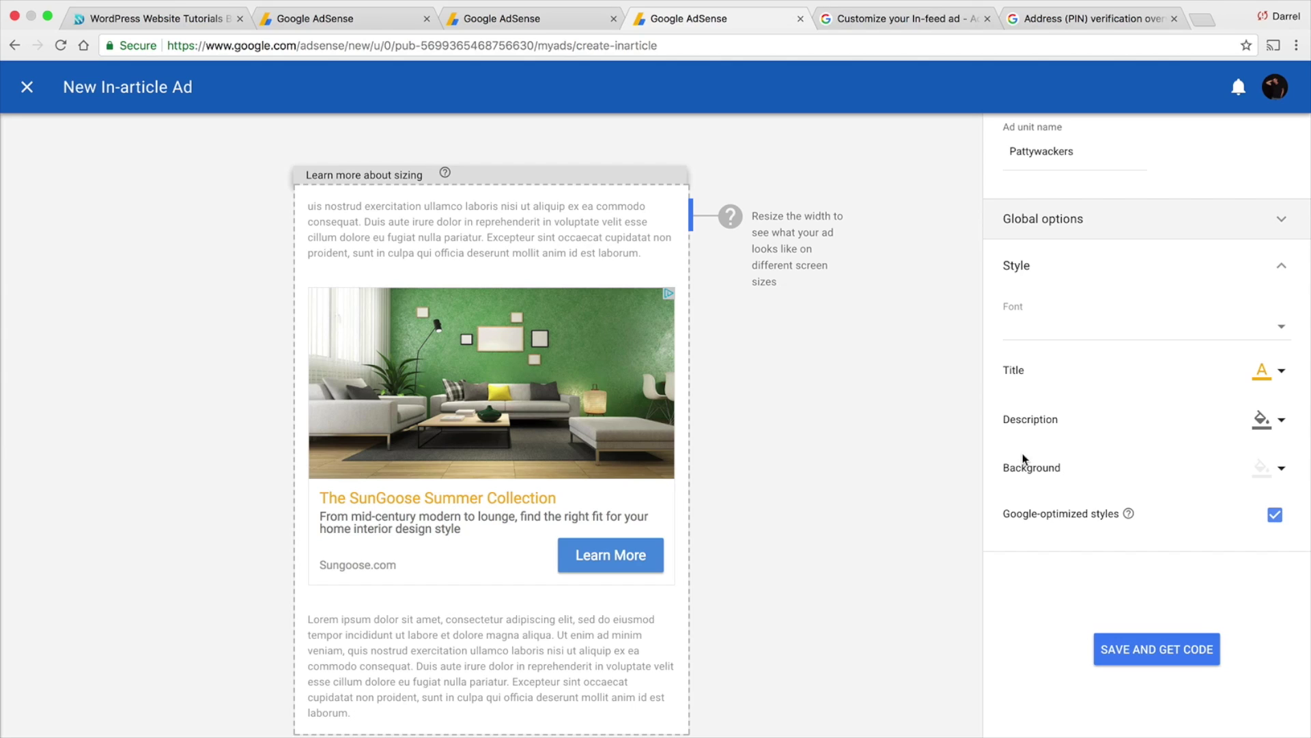
{"action": "left_click", "coordinate": [1279, 468]}
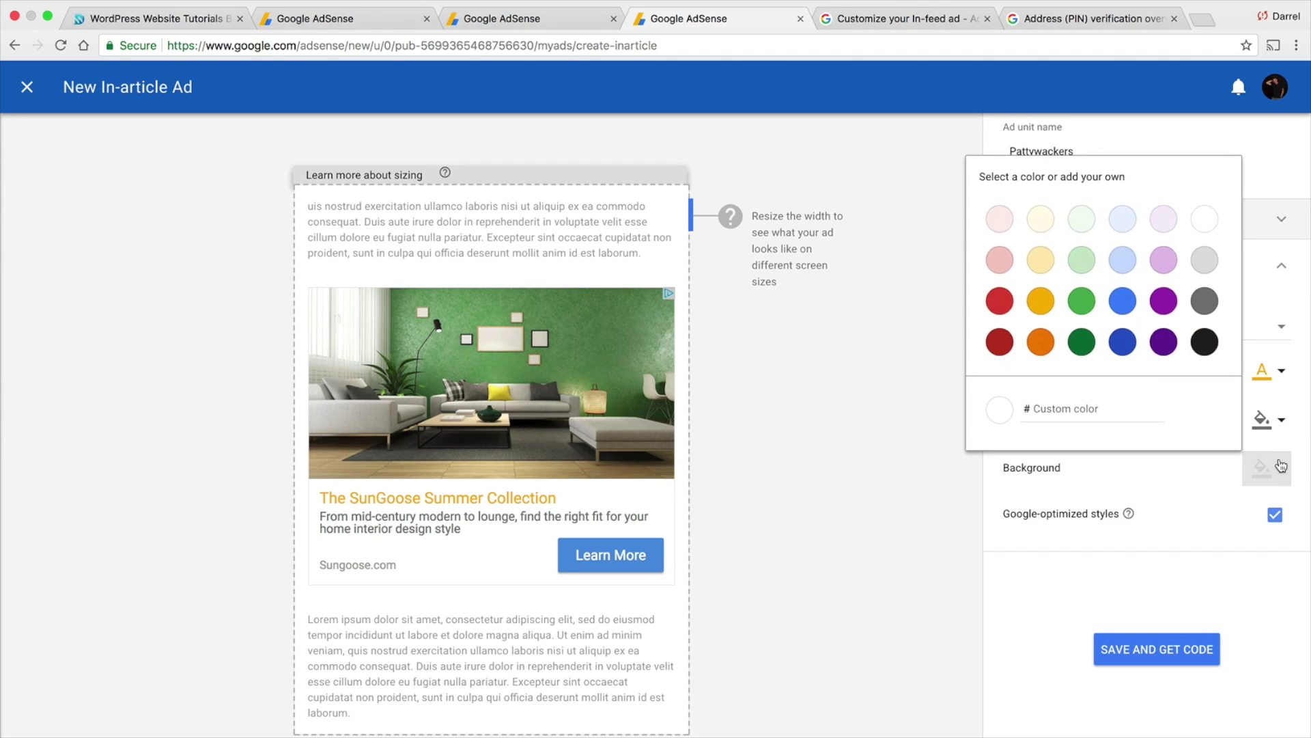
{"action": "left_click", "coordinate": [1121, 341]}
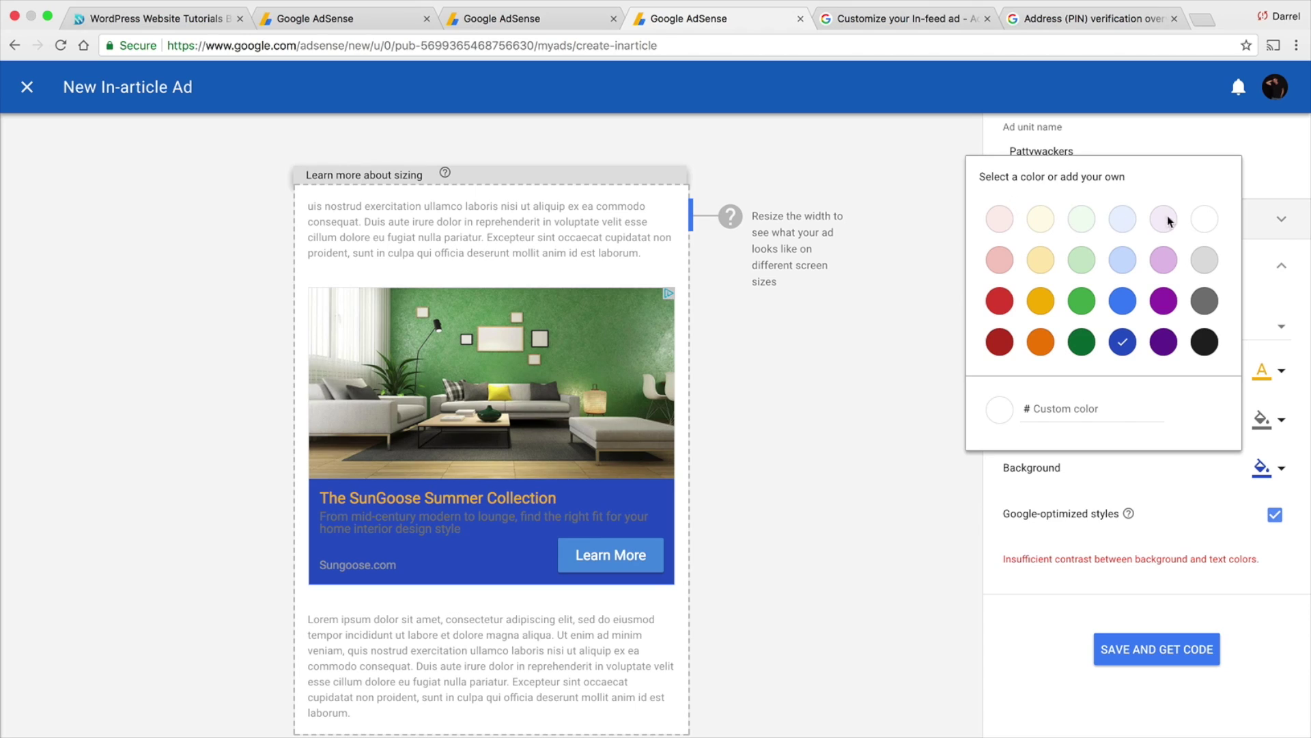
{"action": "left_click", "coordinate": [1207, 220]}
{"action": "left_click", "coordinate": [908, 516]}
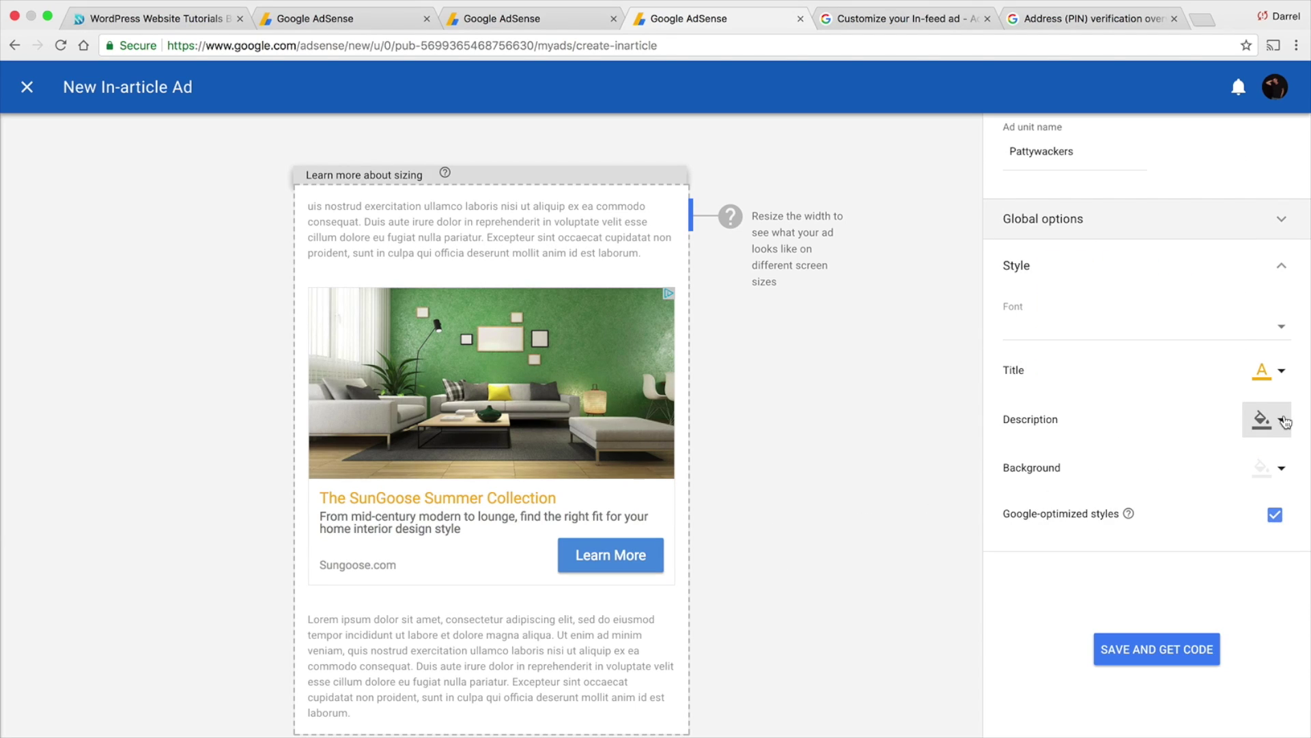
Set the description colour to dark grey and turn off Google-optimized styles
{"action": "left_click", "coordinate": [1284, 421]}
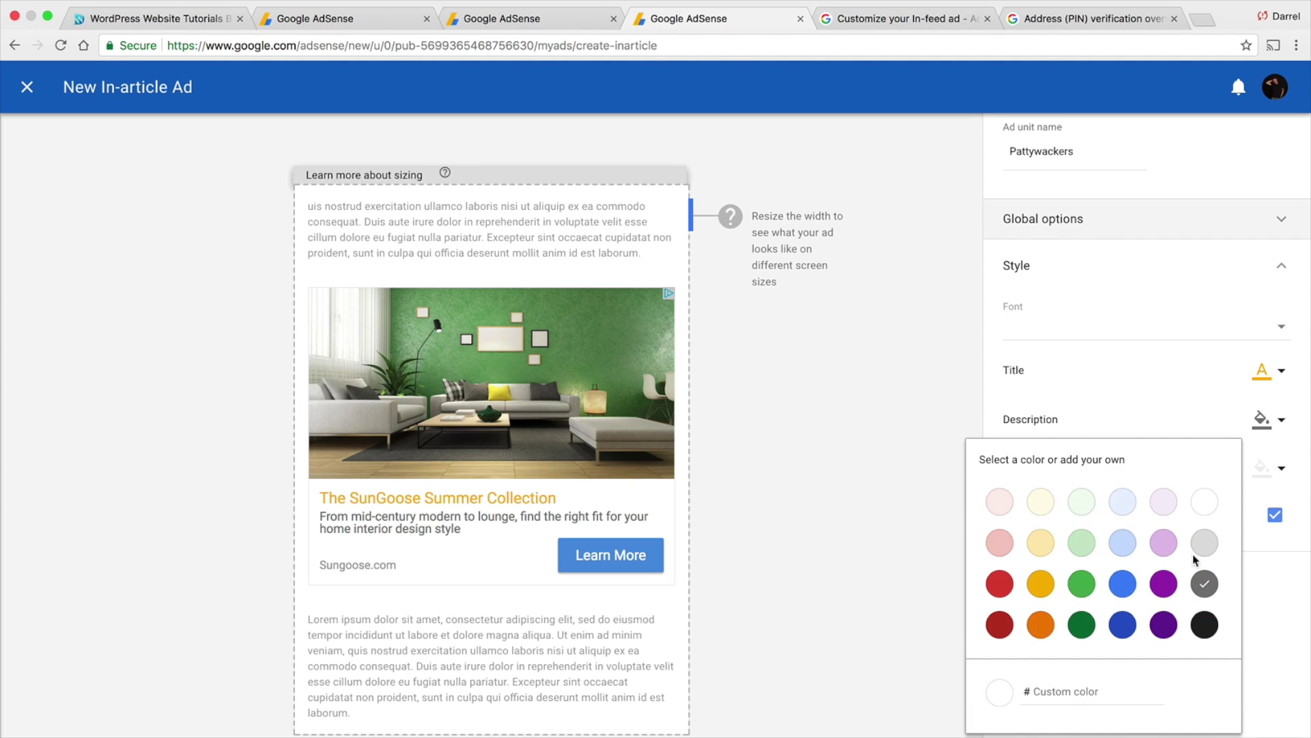
{"action": "left_click", "coordinate": [1164, 586]}
{"action": "left_click", "coordinate": [1198, 577]}
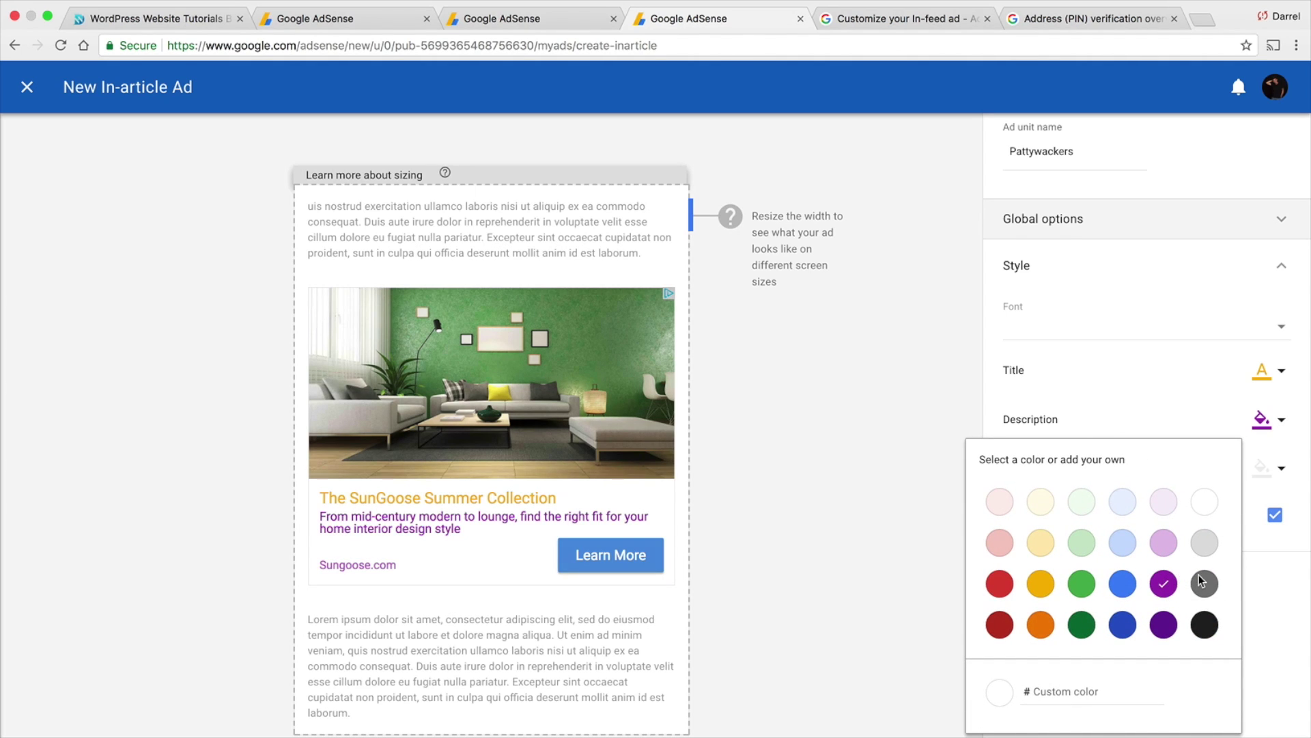
{"action": "left_click", "coordinate": [1275, 515]}
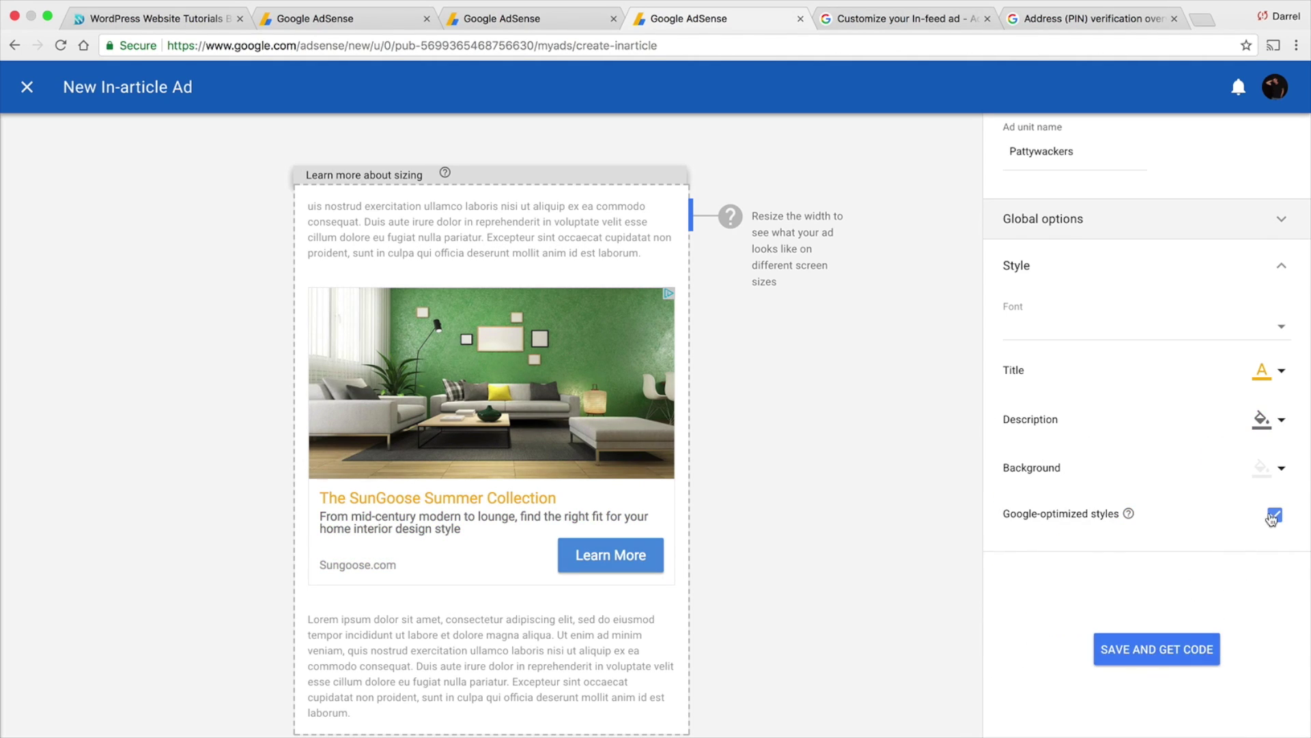
Save the ad with Google-optimized styles off, renaming it 'Pattywackerss' after a duplicate-name error
{"action": "left_click", "coordinate": [1275, 516]}
{"action": "mouse_move", "coordinate": [1129, 517]}
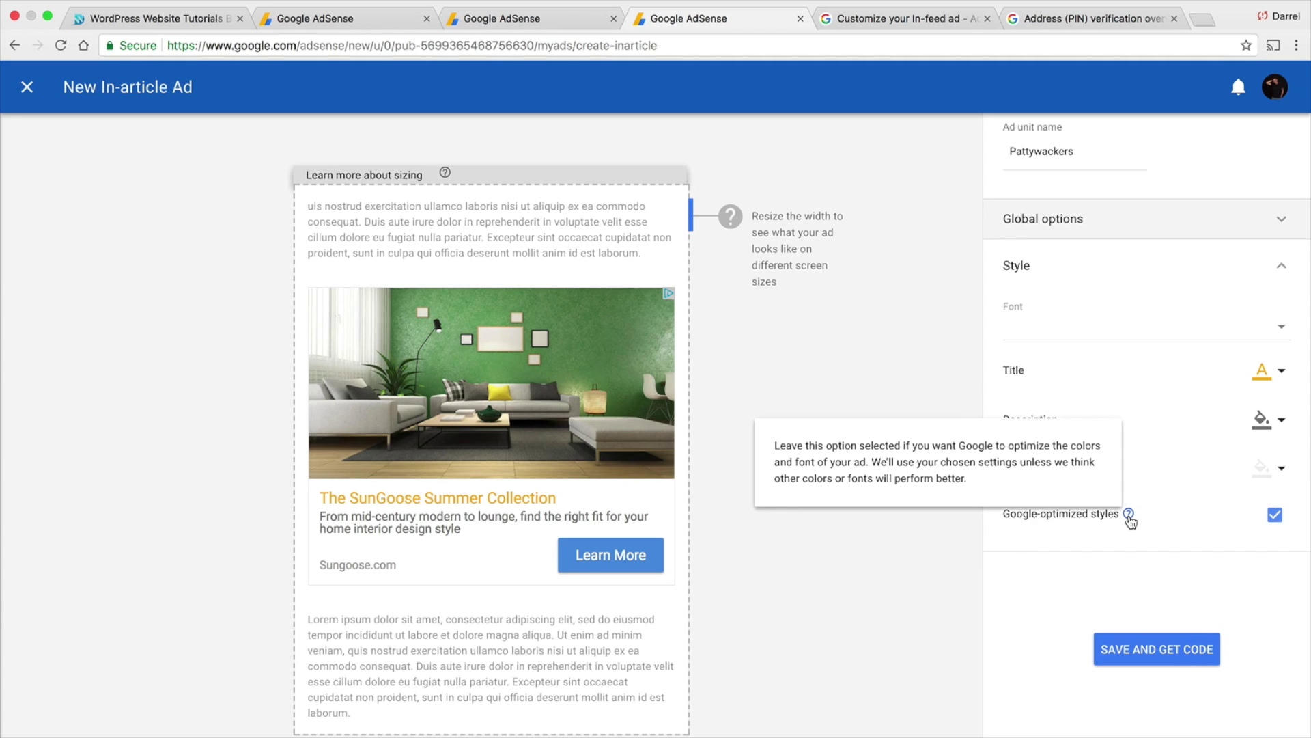
{"action": "left_click", "coordinate": [1275, 515]}
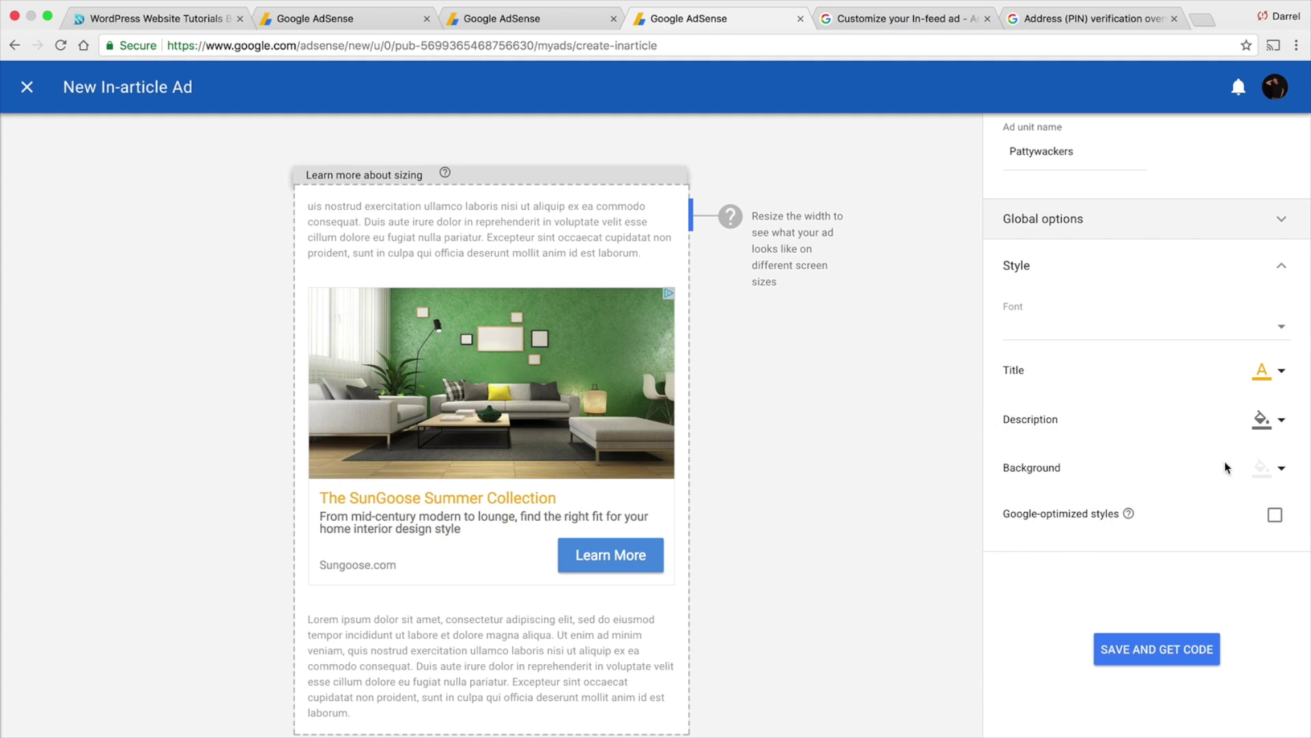
{"action": "left_click", "coordinate": [1164, 656]}
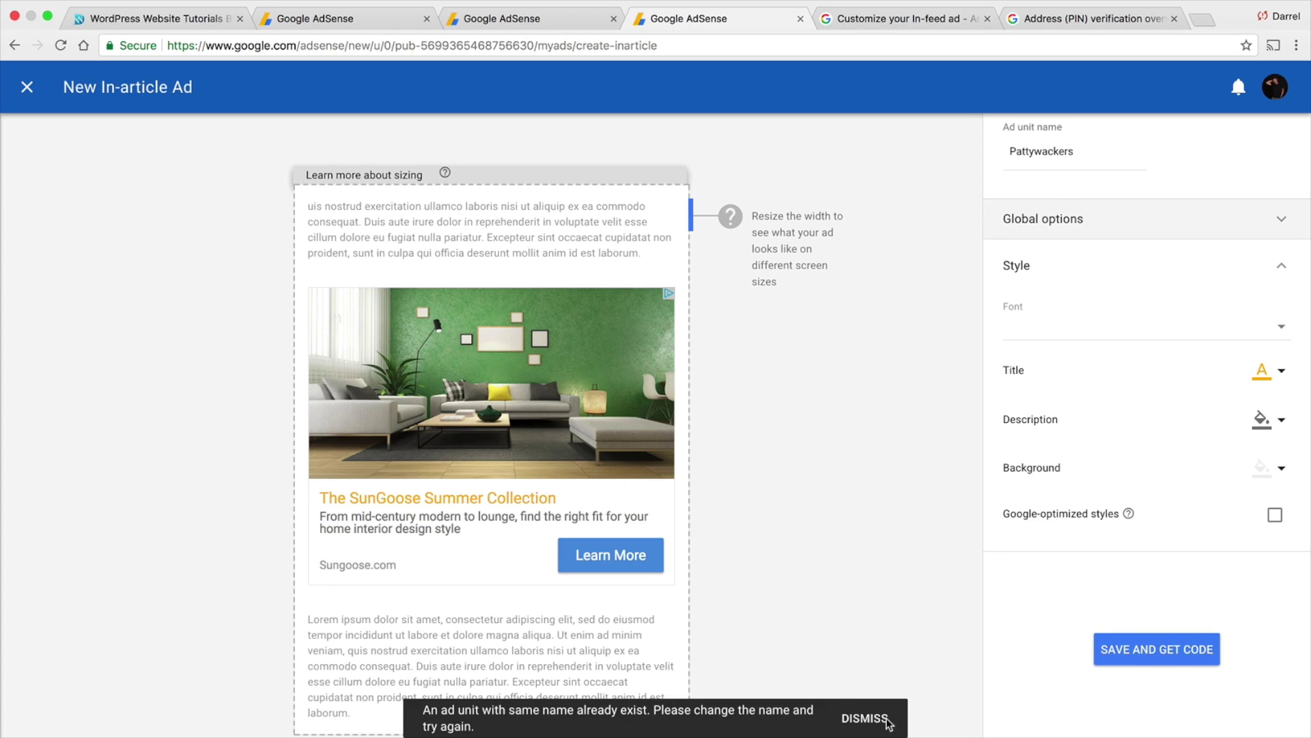
{"action": "left_click", "coordinate": [865, 718]}
{"action": "left_click", "coordinate": [1128, 183]}
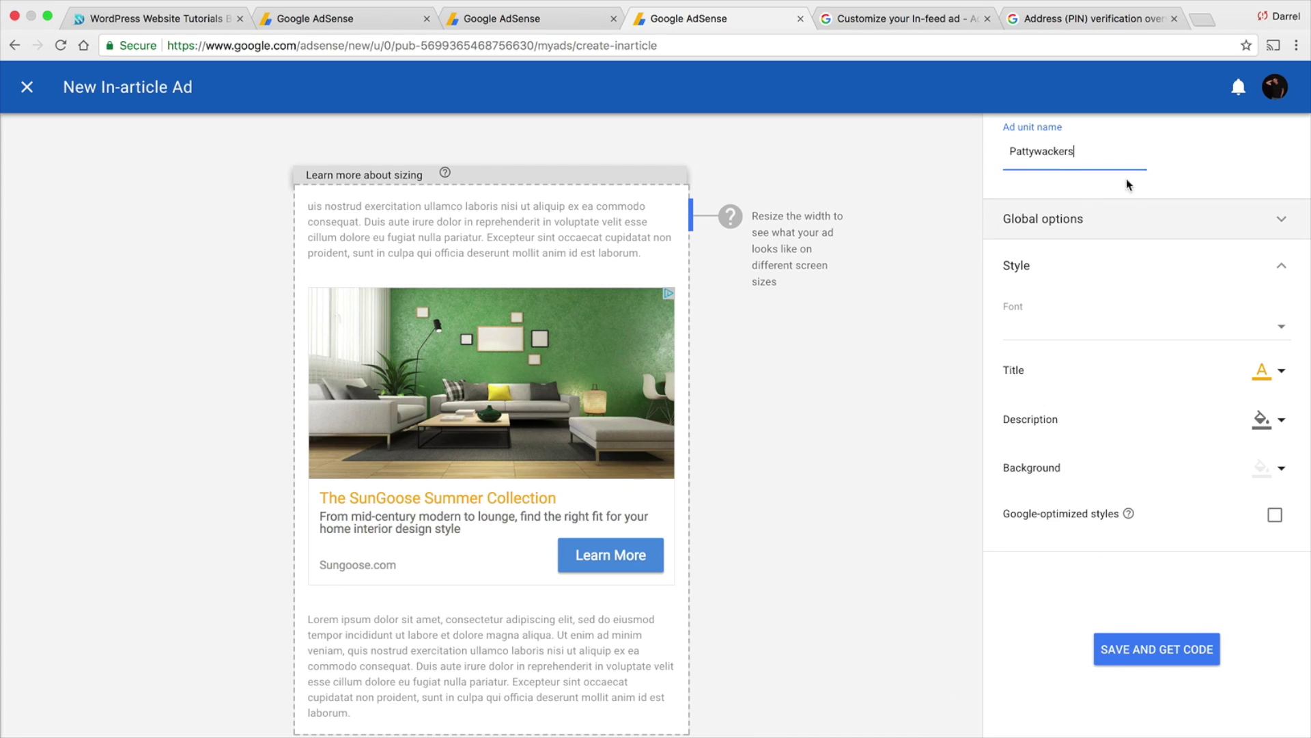
{"action": "left_click", "coordinate": [1137, 637]}
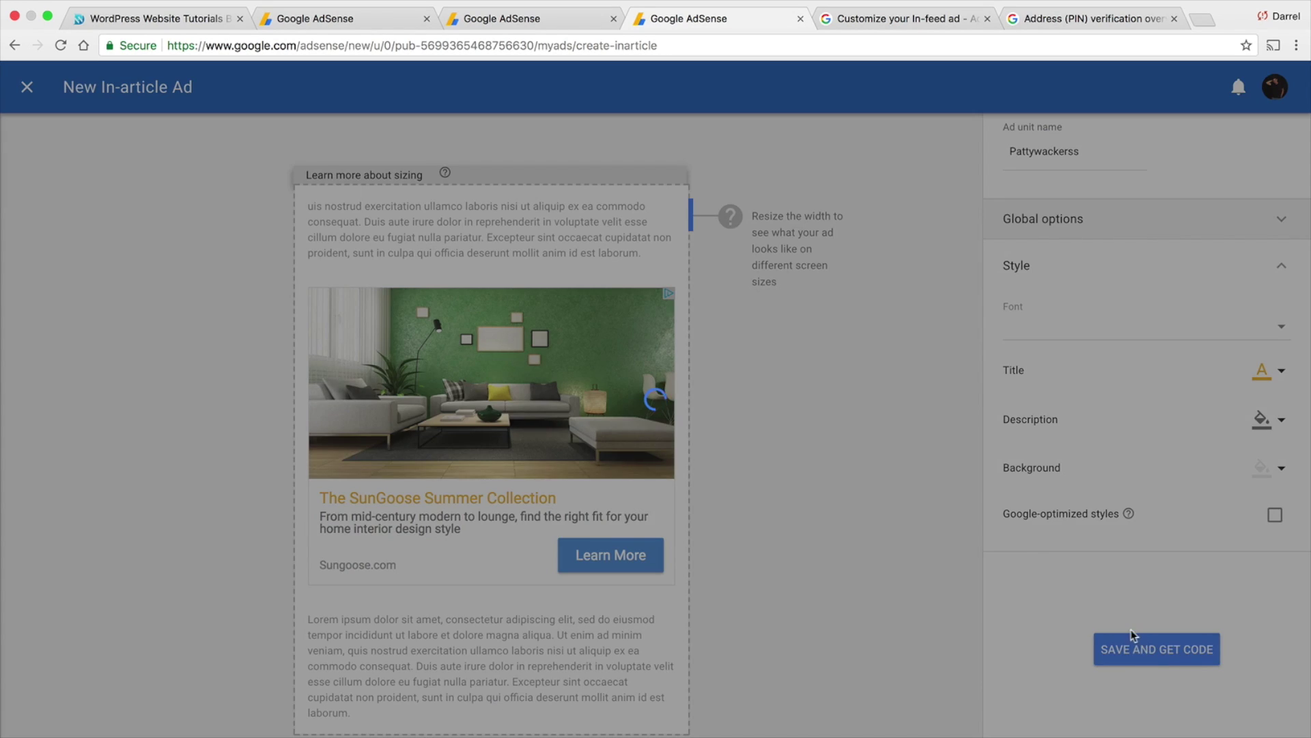
Copy the complete In-article ad code from the Ad code dialog
{"action": "scroll", "coordinate": [520, 572], "scroll_direction": "down", "scroll_amount": 1}
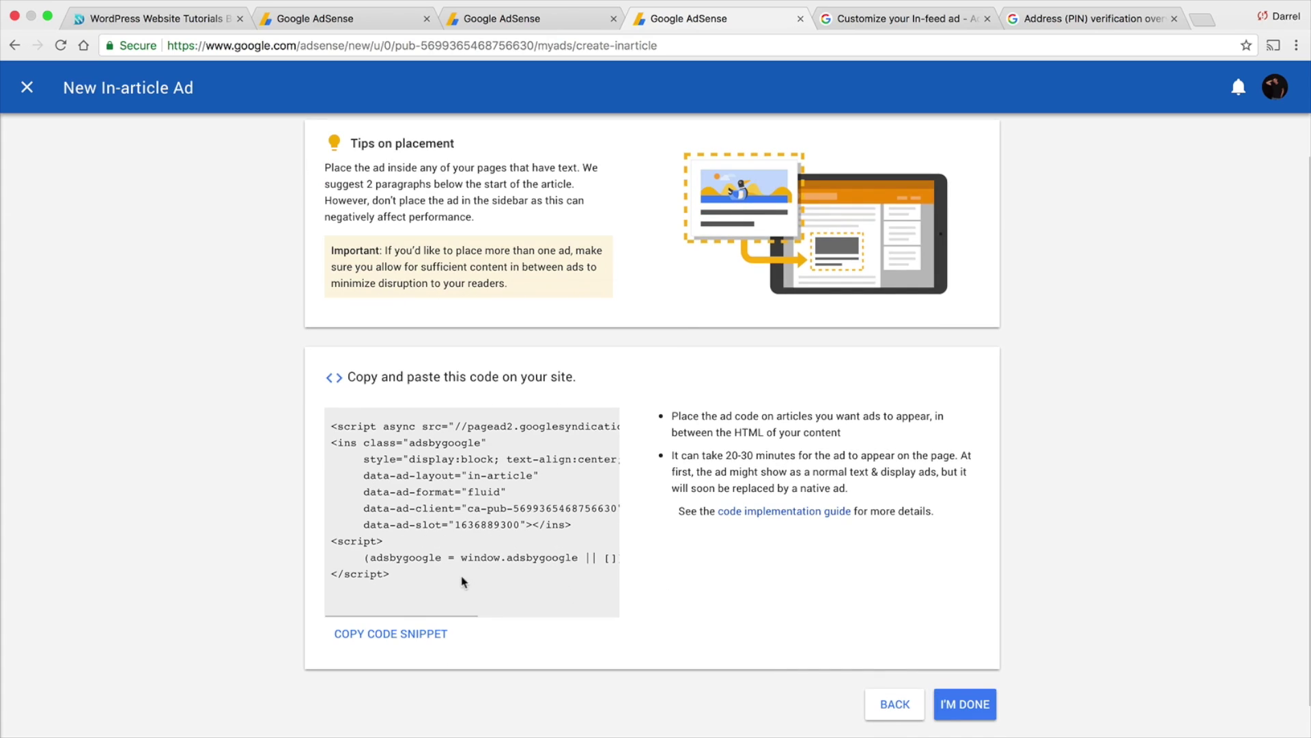
{"action": "left_click_drag", "start_coordinate": [464, 582], "coordinate": [325, 418]}
{"action": "right_click", "coordinate": [360, 438]}
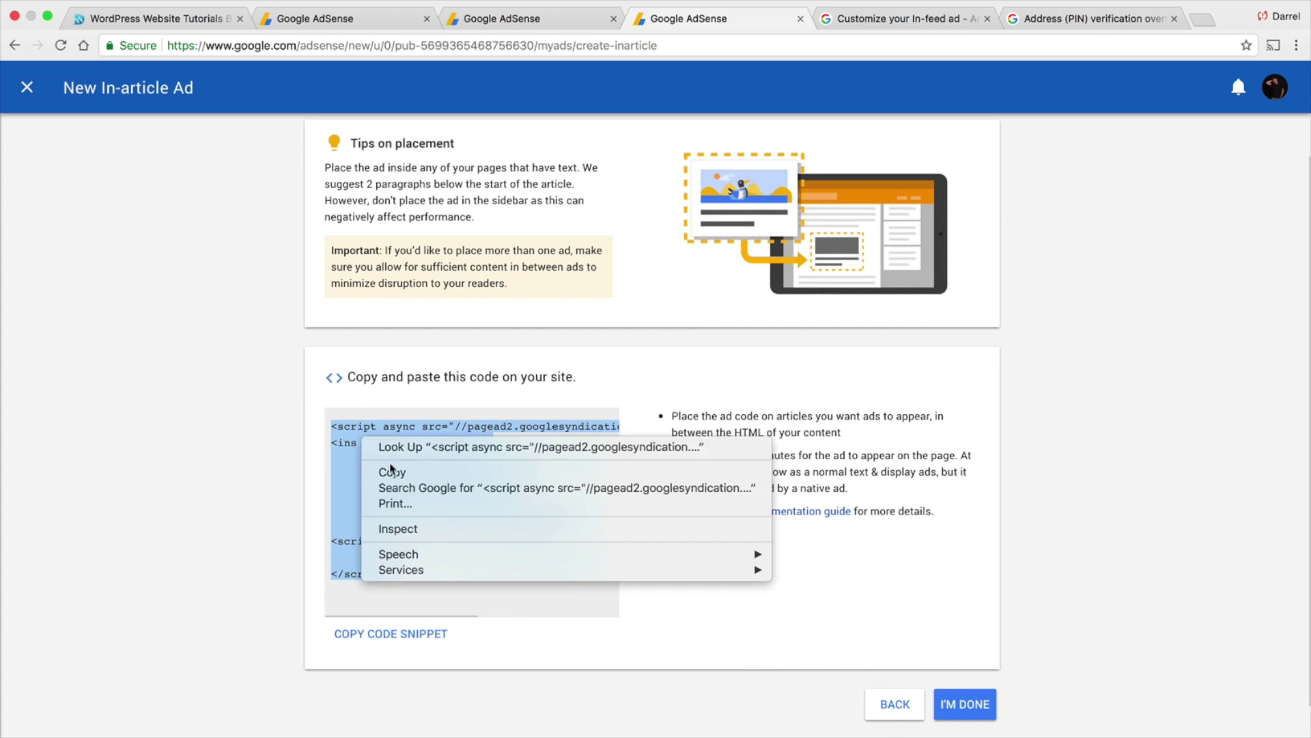
{"action": "left_click", "coordinate": [391, 470]}
{"action": "left_click", "coordinate": [205, 19]}
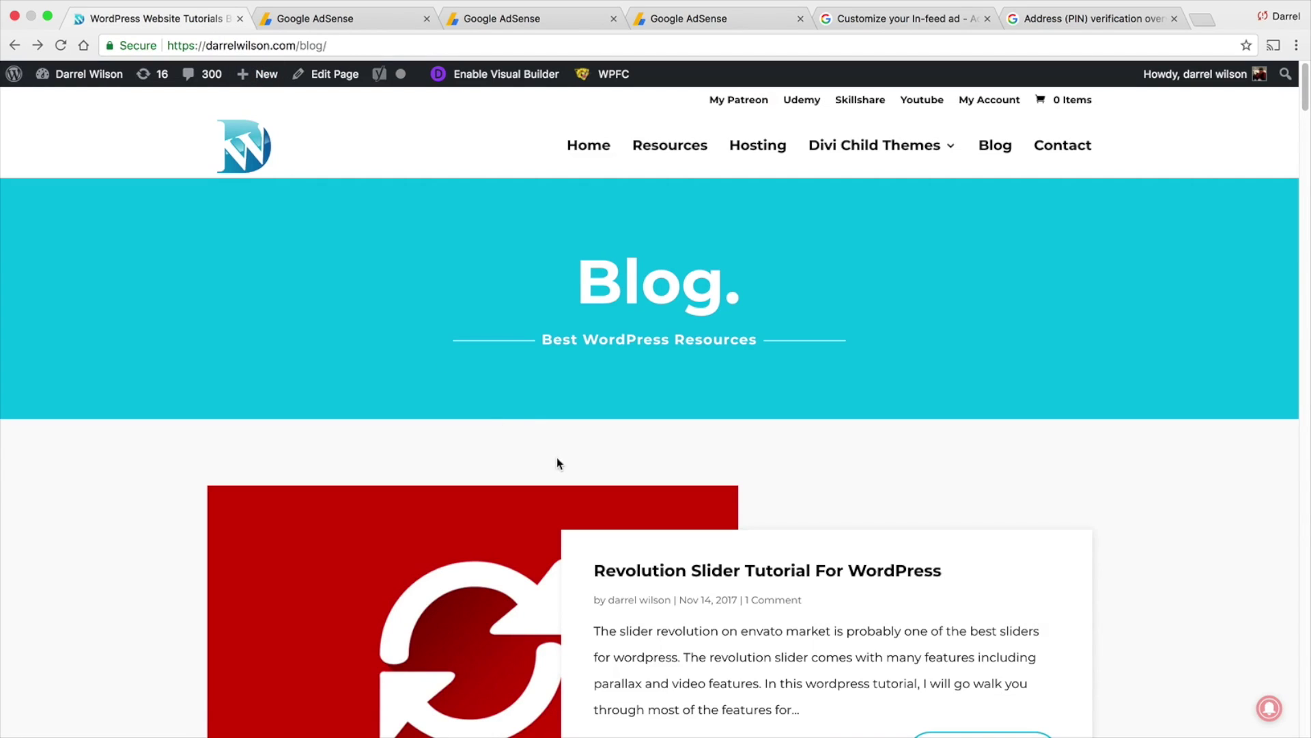
Open the Revolution Slider Tutorial post in the editor, then leave it without saving
{"action": "scroll", "coordinate": [615, 457], "scroll_direction": "down", "scroll_amount": 3}
{"action": "left_click", "coordinate": [707, 443]}
{"action": "scroll", "coordinate": [752, 456], "scroll_direction": "down", "scroll_amount": 1}
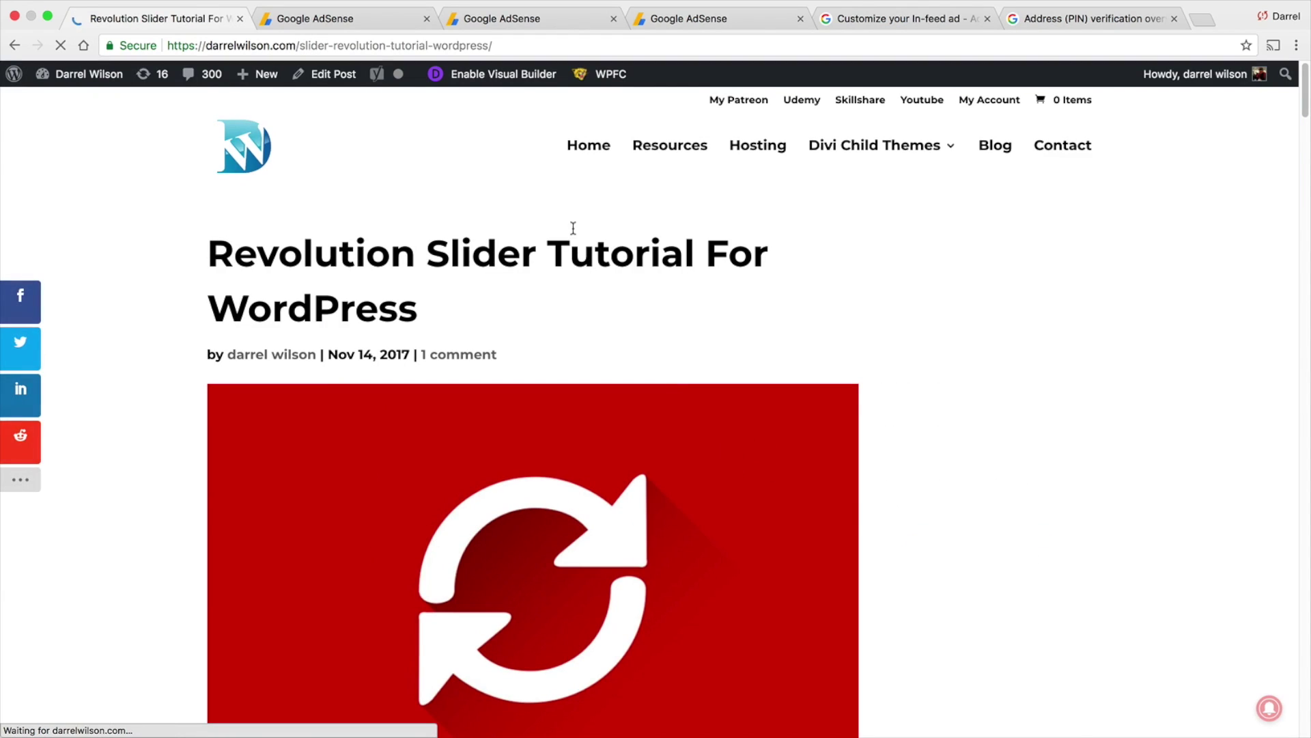
{"action": "scroll", "coordinate": [512, 292], "scroll_direction": "down", "scroll_amount": 5}
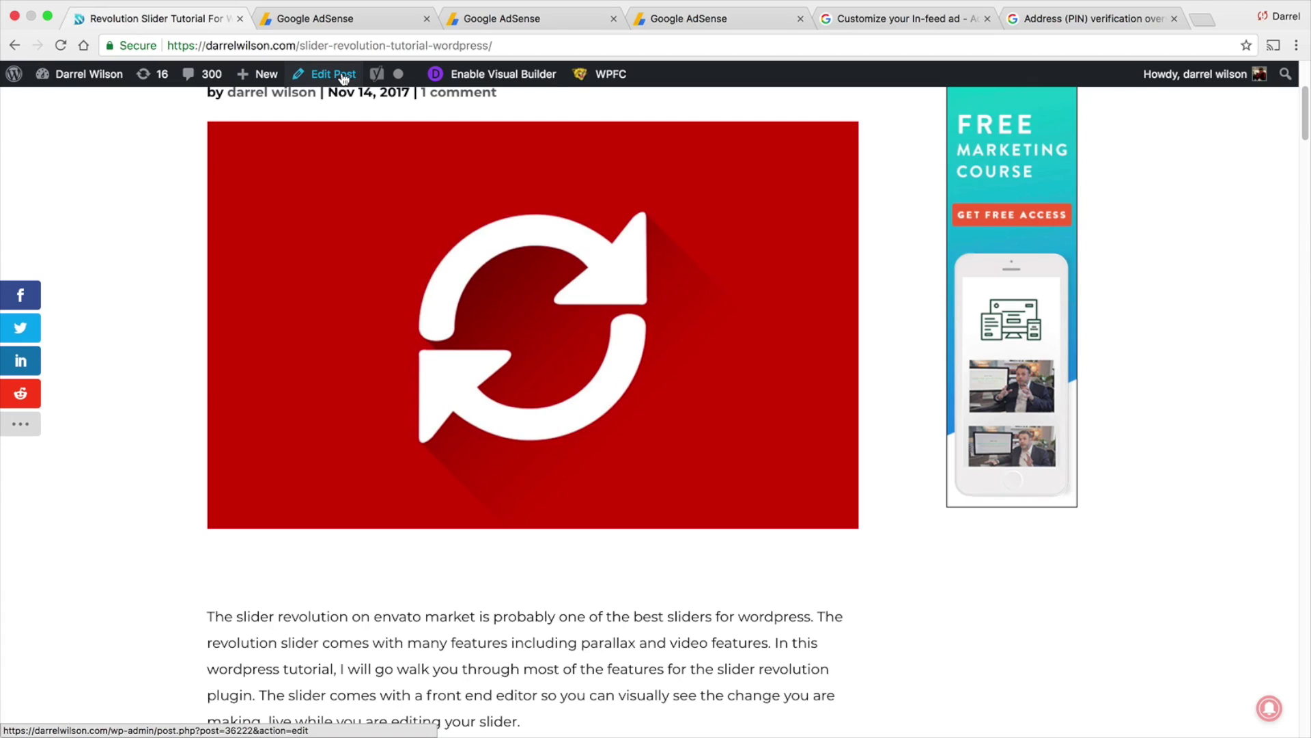
{"action": "left_click", "coordinate": [343, 79]}
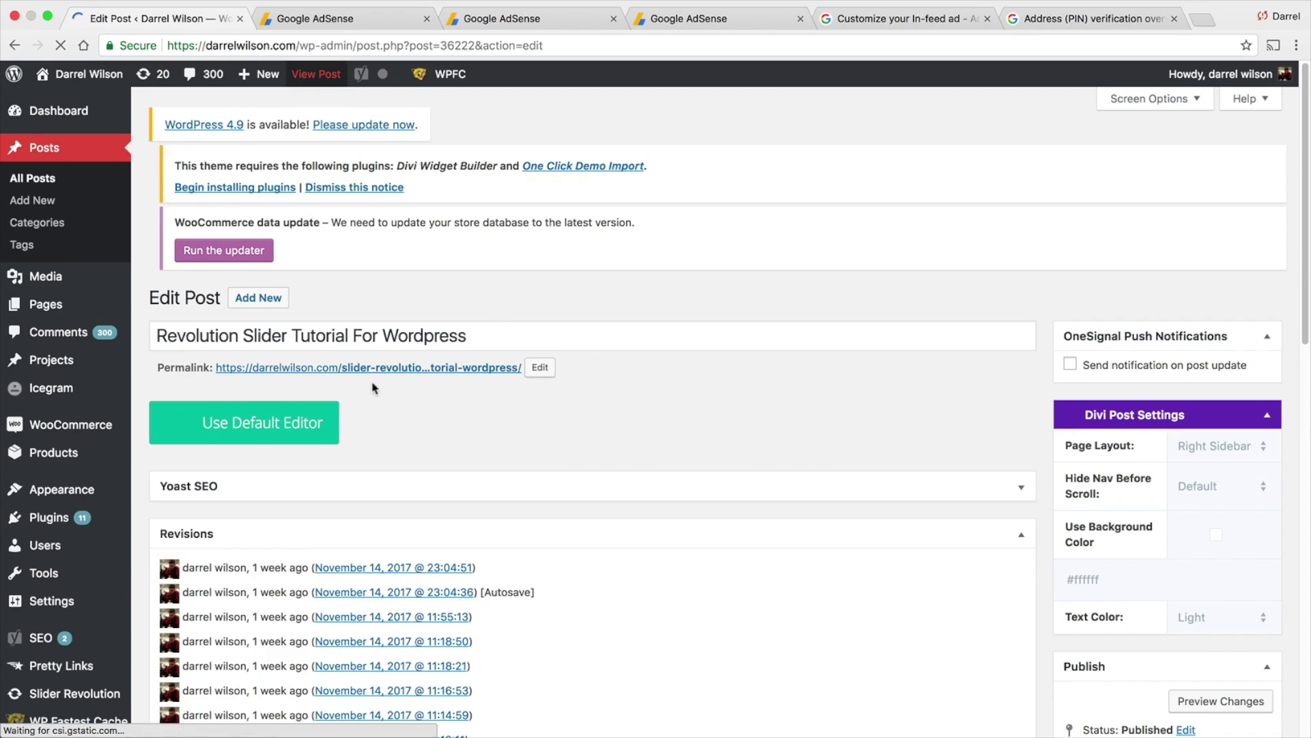
{"action": "scroll", "coordinate": [796, 445], "scroll_direction": "down", "scroll_amount": 10}
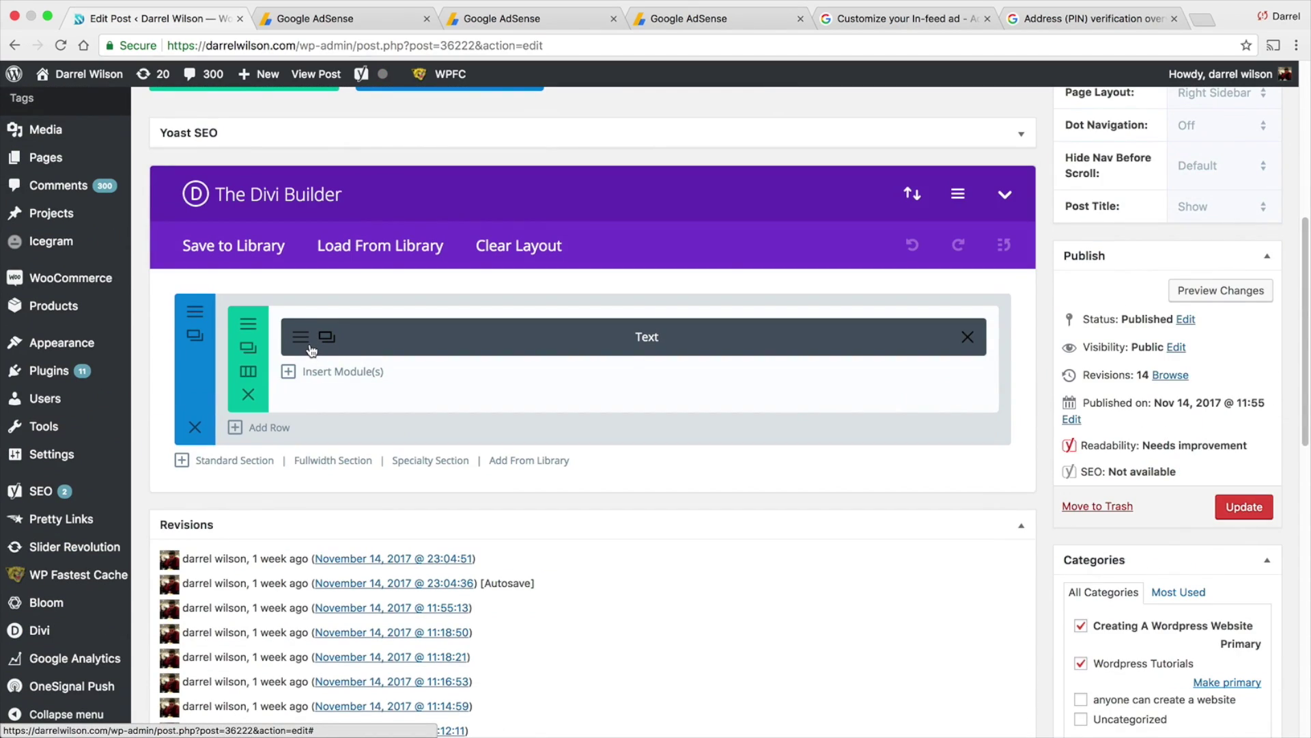
{"action": "left_click", "coordinate": [302, 340]}
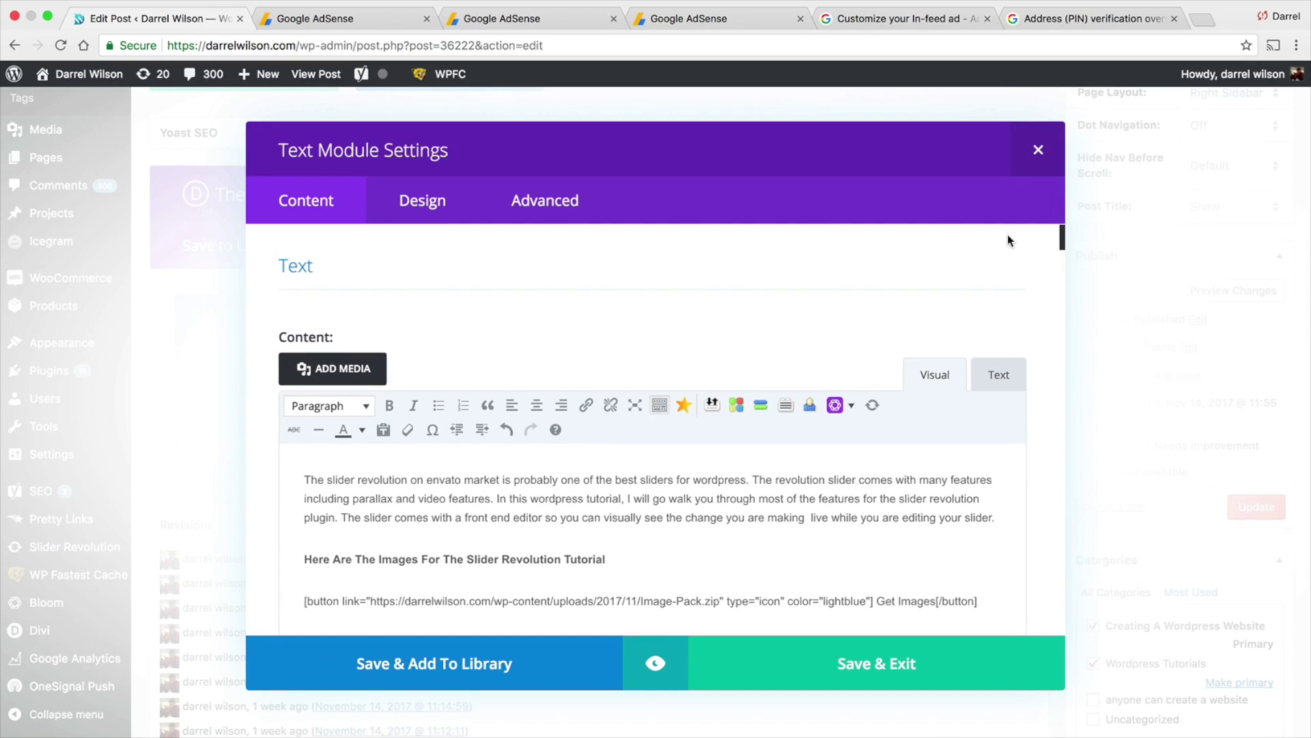
{"action": "left_click", "coordinate": [1038, 150]}
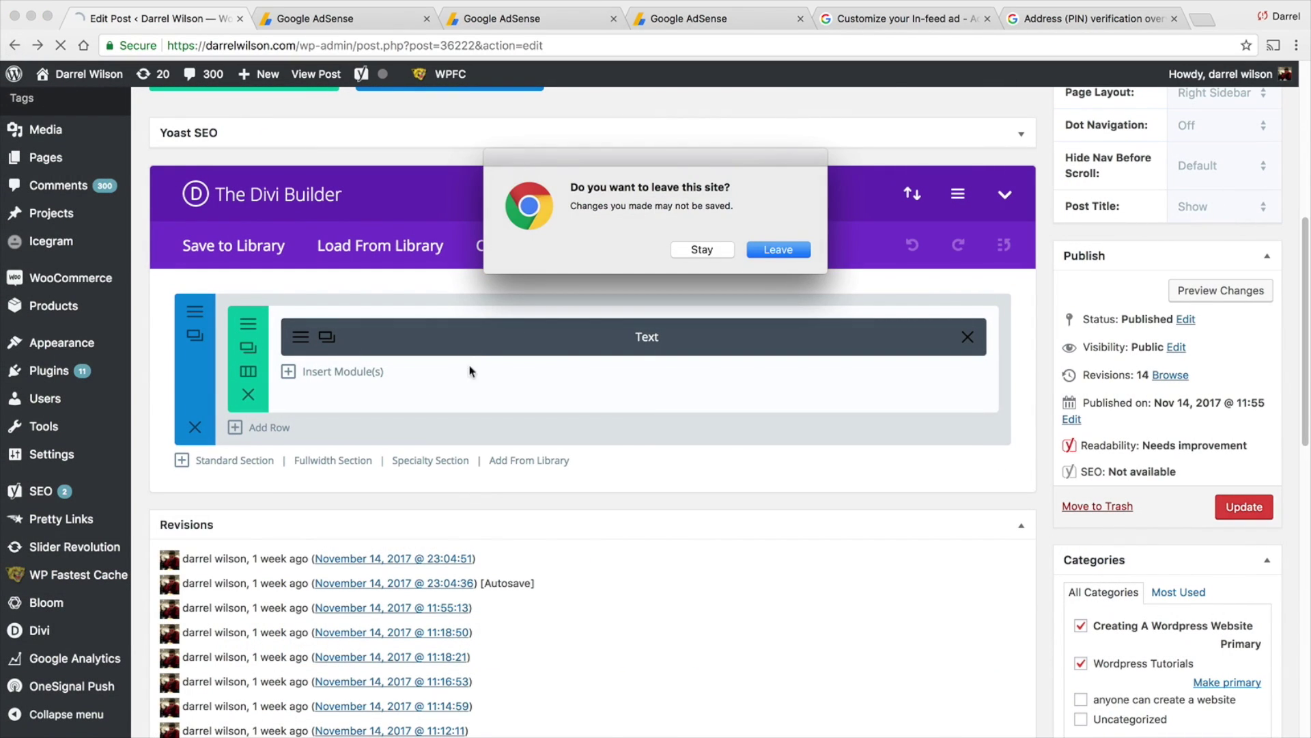
{"action": "left_click", "coordinate": [792, 249]}
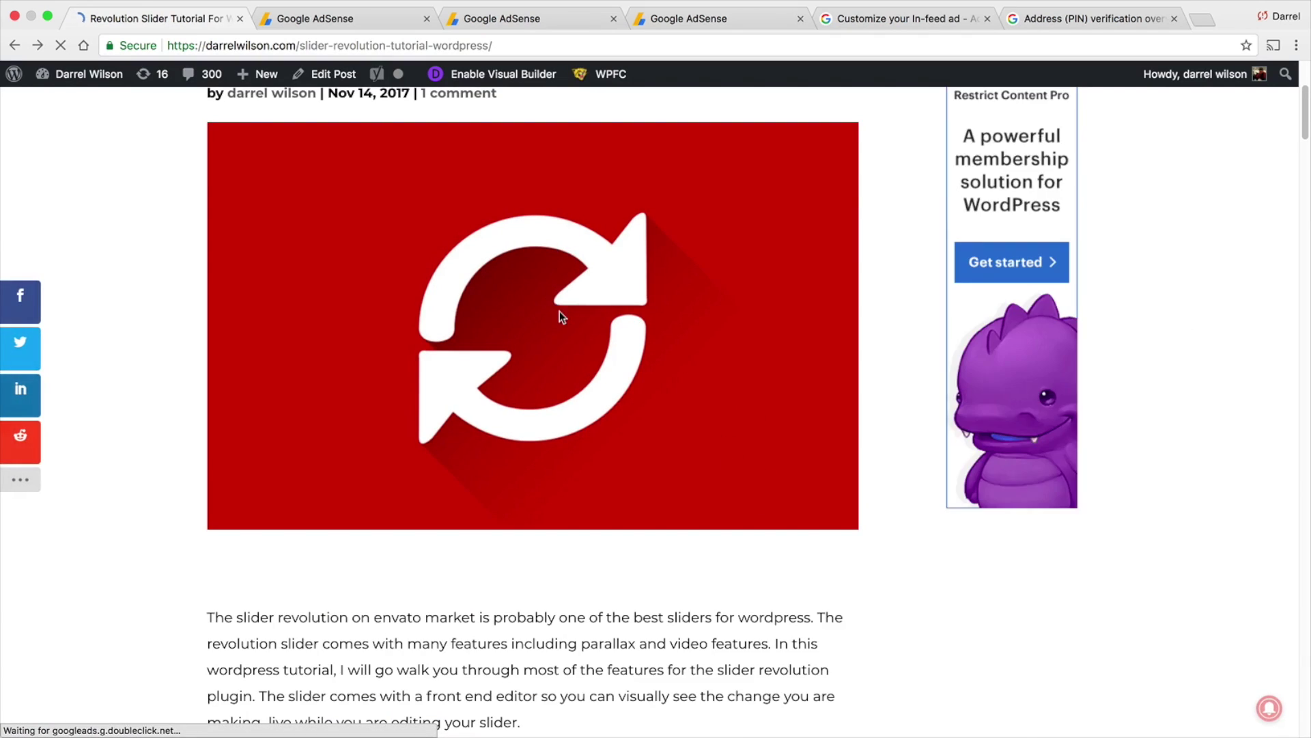
Return to the blog listing and open the WHMCS web hosting post in the editor
{"action": "scroll", "coordinate": [559, 313], "scroll_direction": "down", "scroll_amount": 3}
{"action": "scroll", "coordinate": [561, 321], "scroll_direction": "down", "scroll_amount": 8}
{"action": "scroll", "coordinate": [410, 226], "scroll_direction": "up", "scroll_amount": 5}
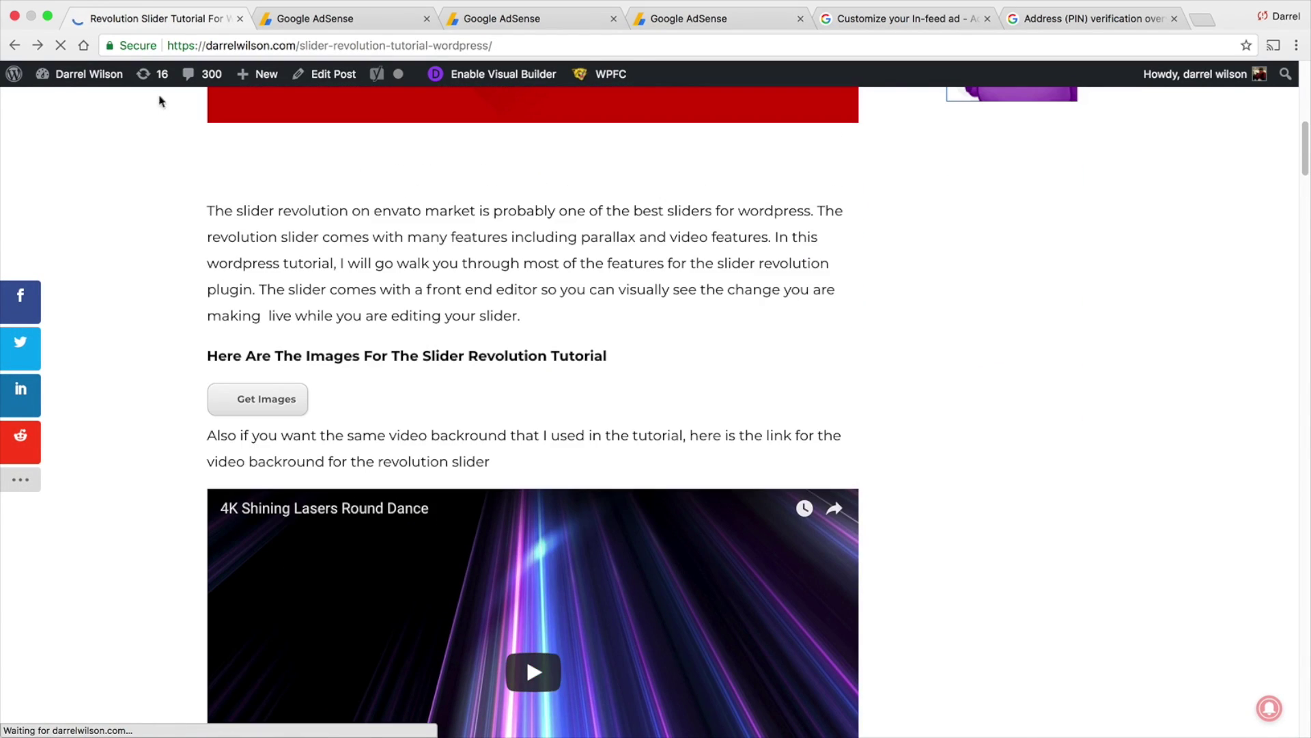
{"action": "left_click", "coordinate": [13, 46]}
{"action": "scroll", "coordinate": [828, 497], "scroll_direction": "down", "scroll_amount": 5}
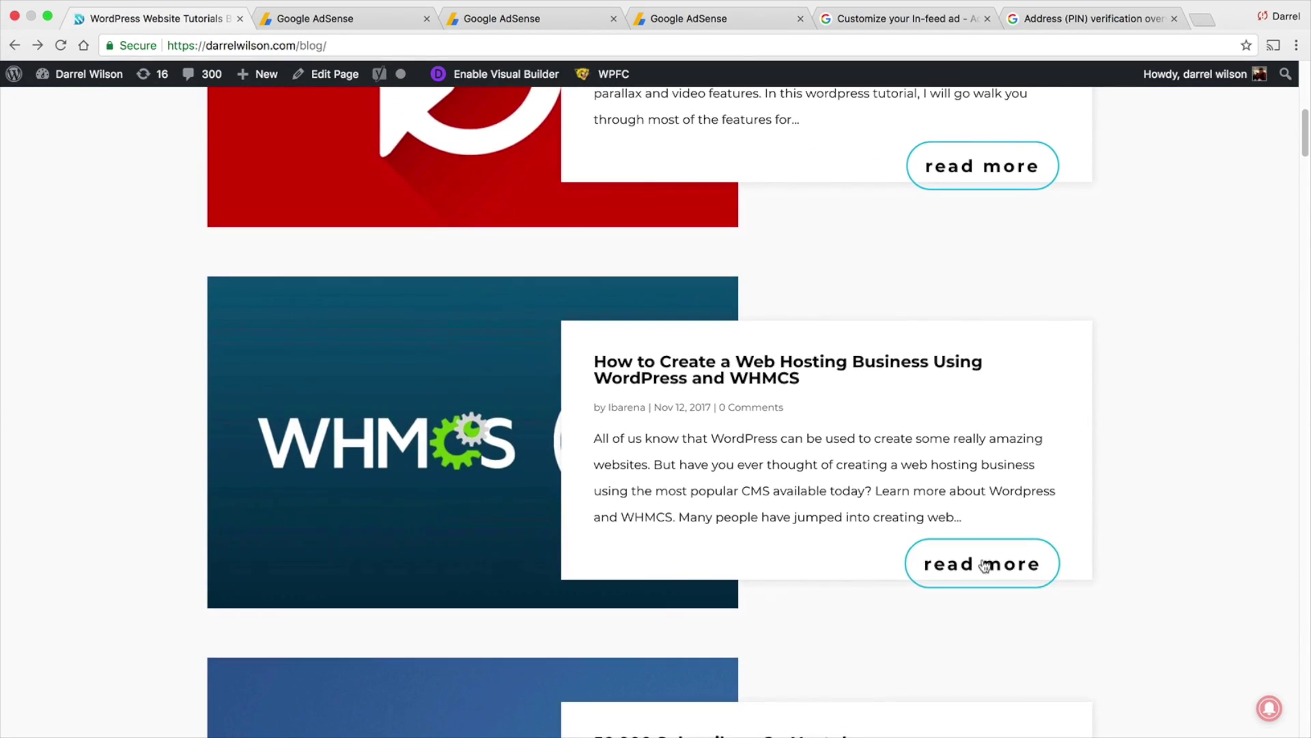
{"action": "left_click", "coordinate": [984, 565]}
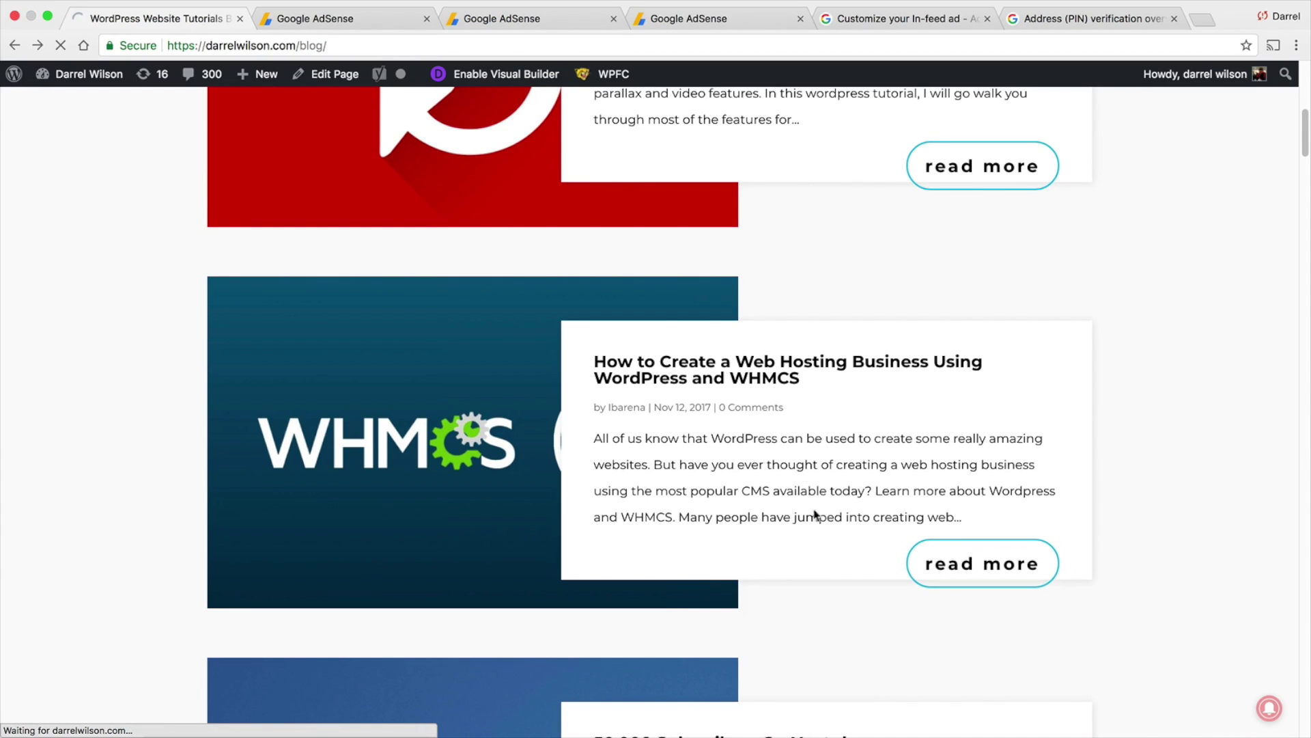
{"action": "scroll", "coordinate": [741, 465], "scroll_direction": "down", "scroll_amount": 7}
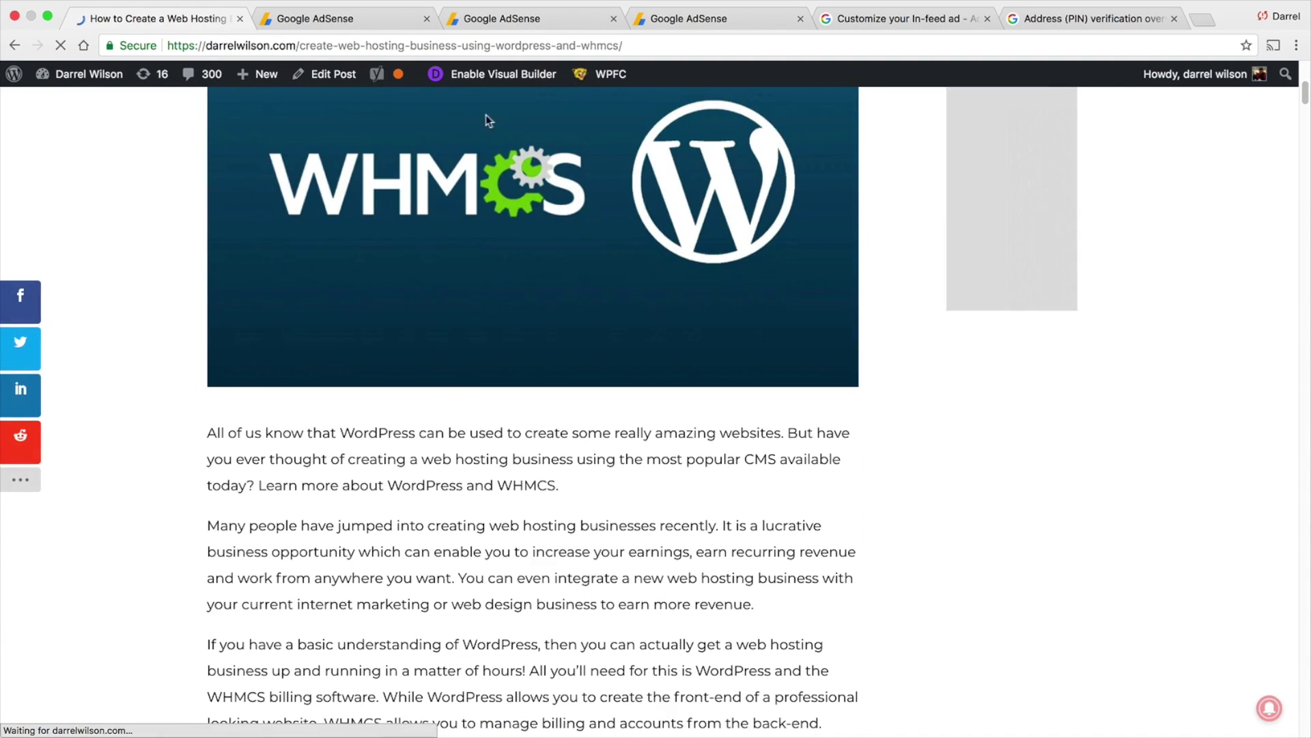
{"action": "left_click", "coordinate": [346, 74]}
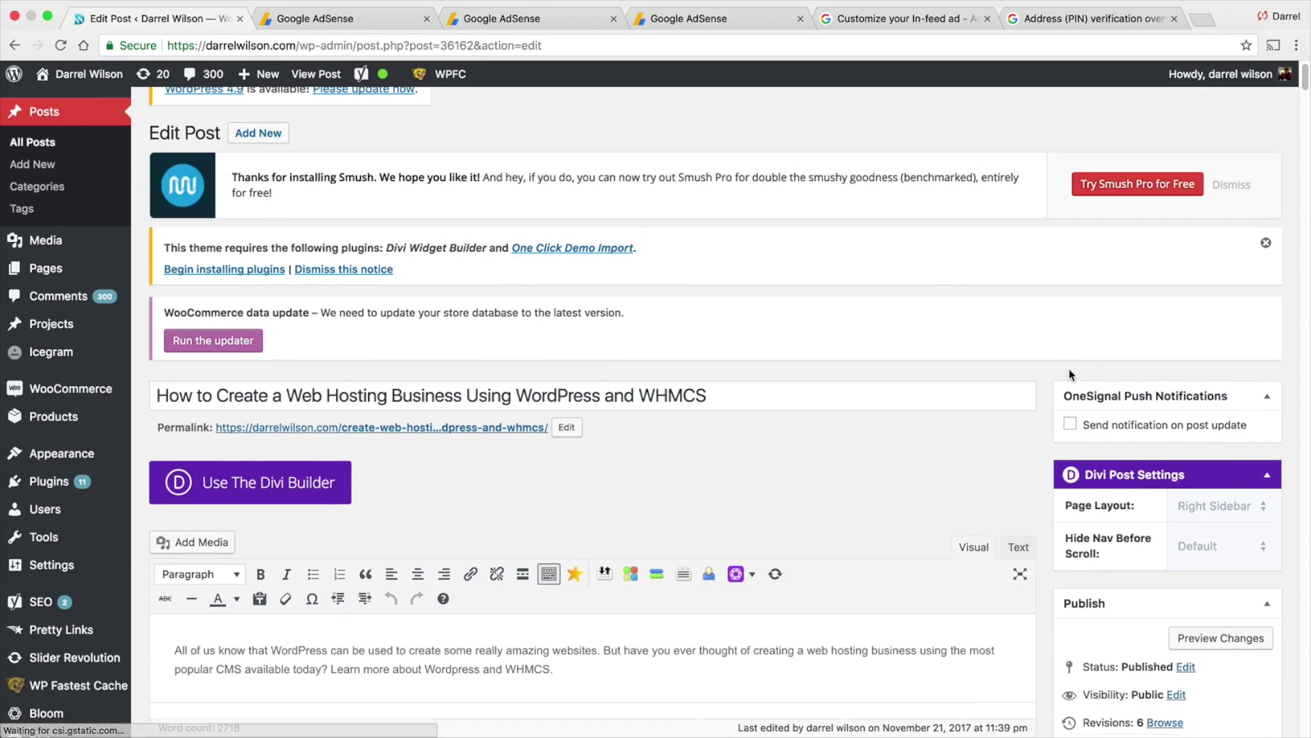
In the post's Text view, replace the old AdSense script with the copied In-article ad code
{"action": "scroll", "coordinate": [1068, 368], "scroll_direction": "down", "scroll_amount": 3}
{"action": "scroll", "coordinate": [1068, 369], "scroll_direction": "down", "scroll_amount": 3}
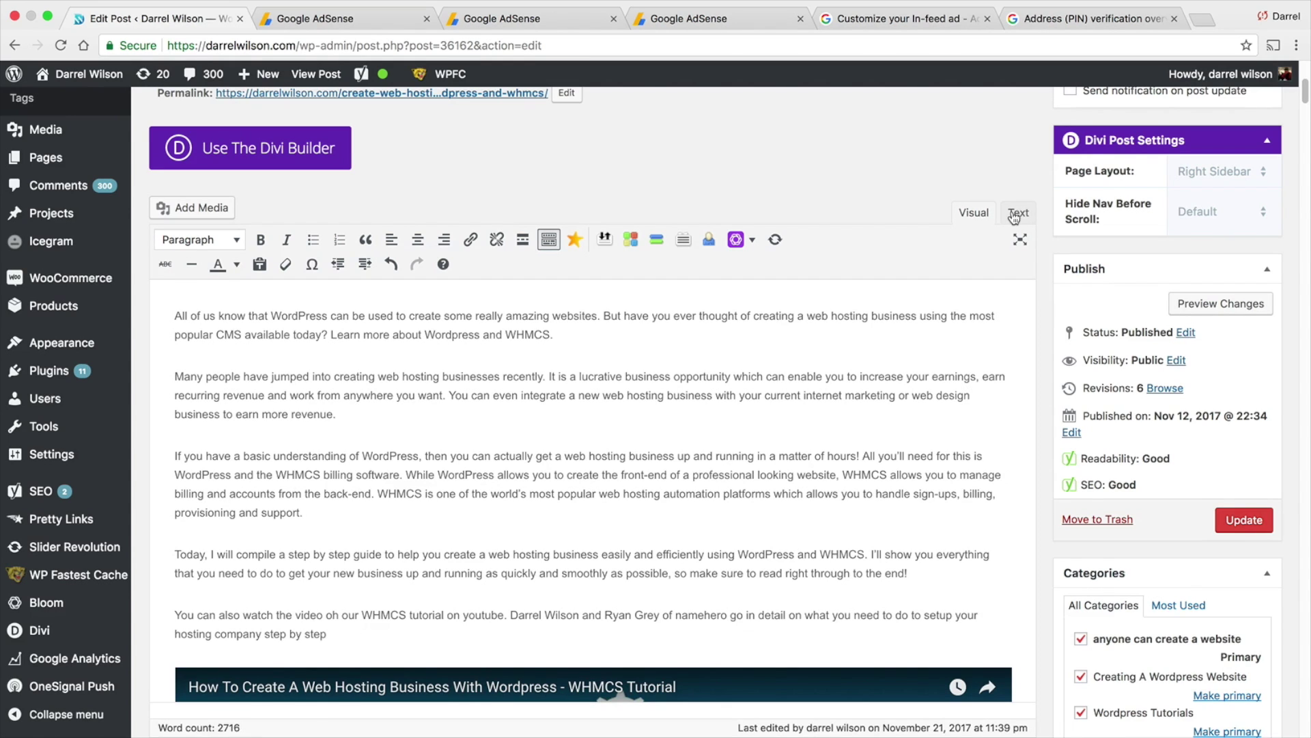
{"action": "left_click", "coordinate": [1015, 217]}
{"action": "scroll", "coordinate": [679, 529], "scroll_direction": "down", "scroll_amount": 10}
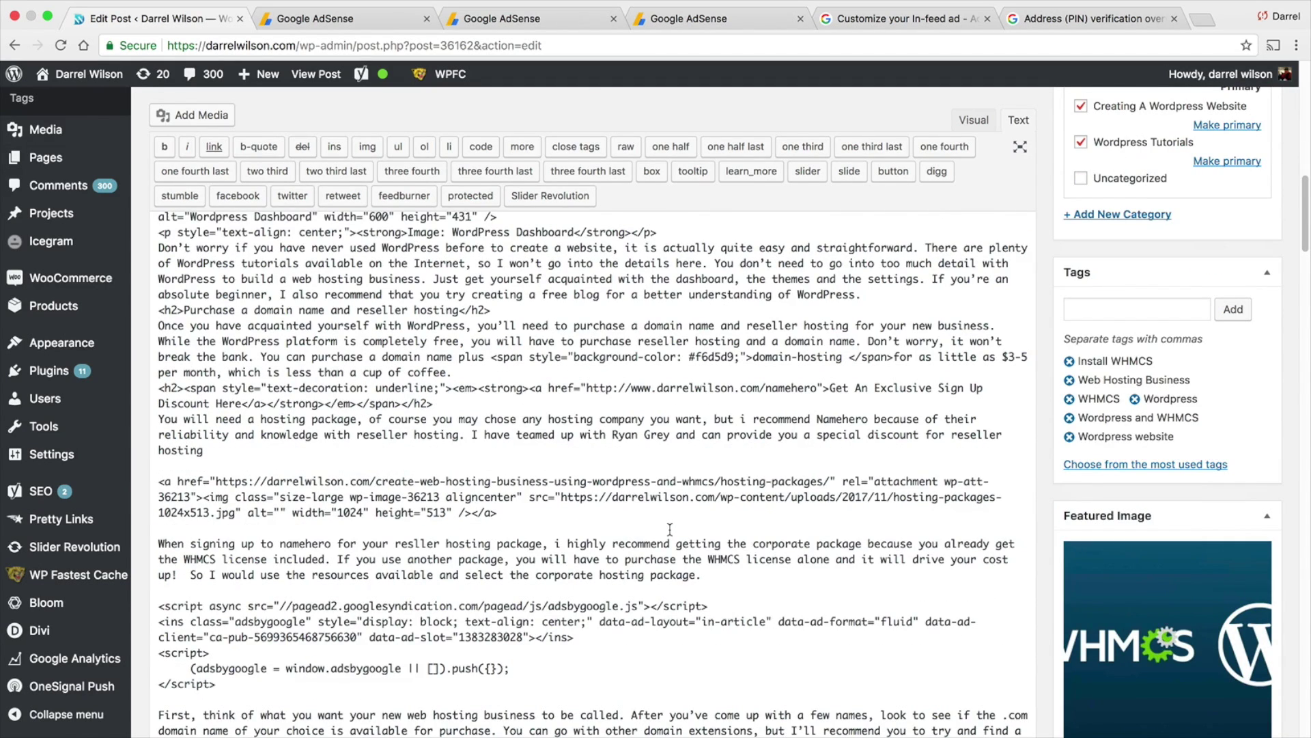
{"action": "scroll", "coordinate": [670, 529], "scroll_direction": "down", "scroll_amount": 1}
{"action": "left_click_drag", "start_coordinate": [244, 654], "coordinate": [158, 577]}
{"action": "right_click", "coordinate": [166, 584]}
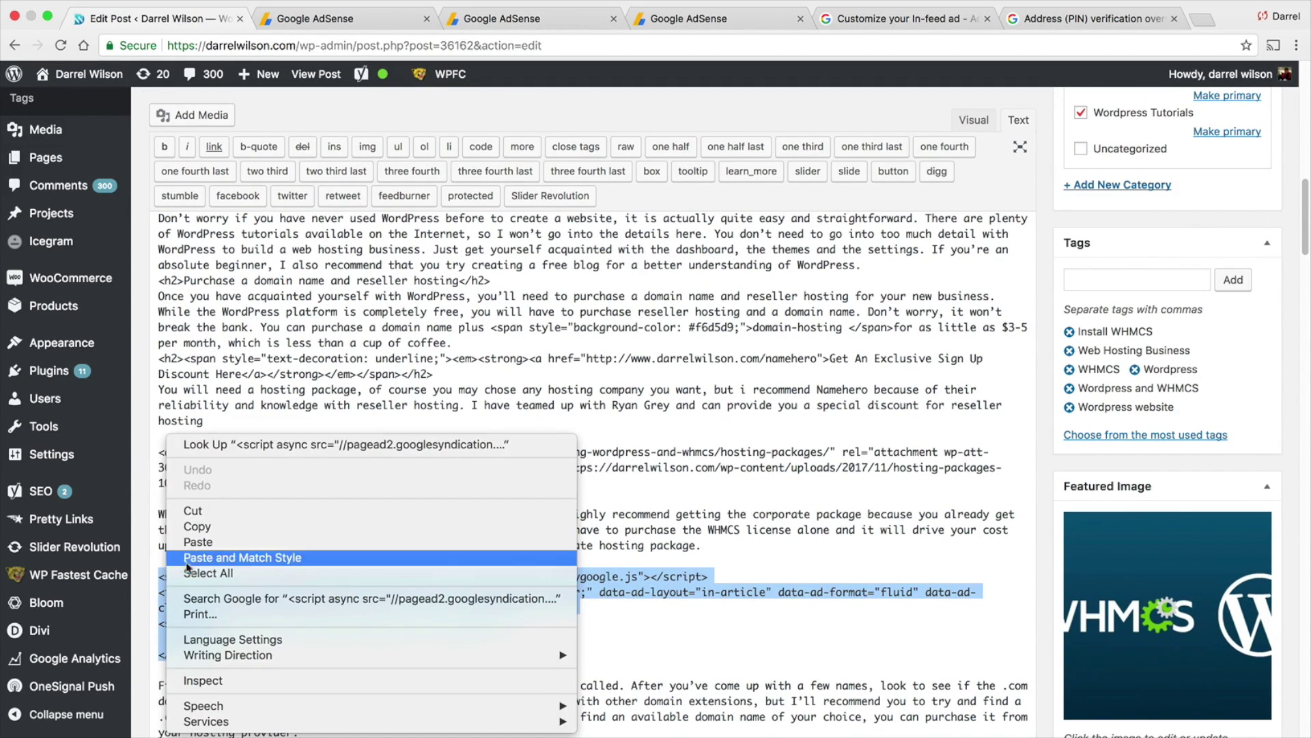
{"action": "left_click", "coordinate": [198, 543]}
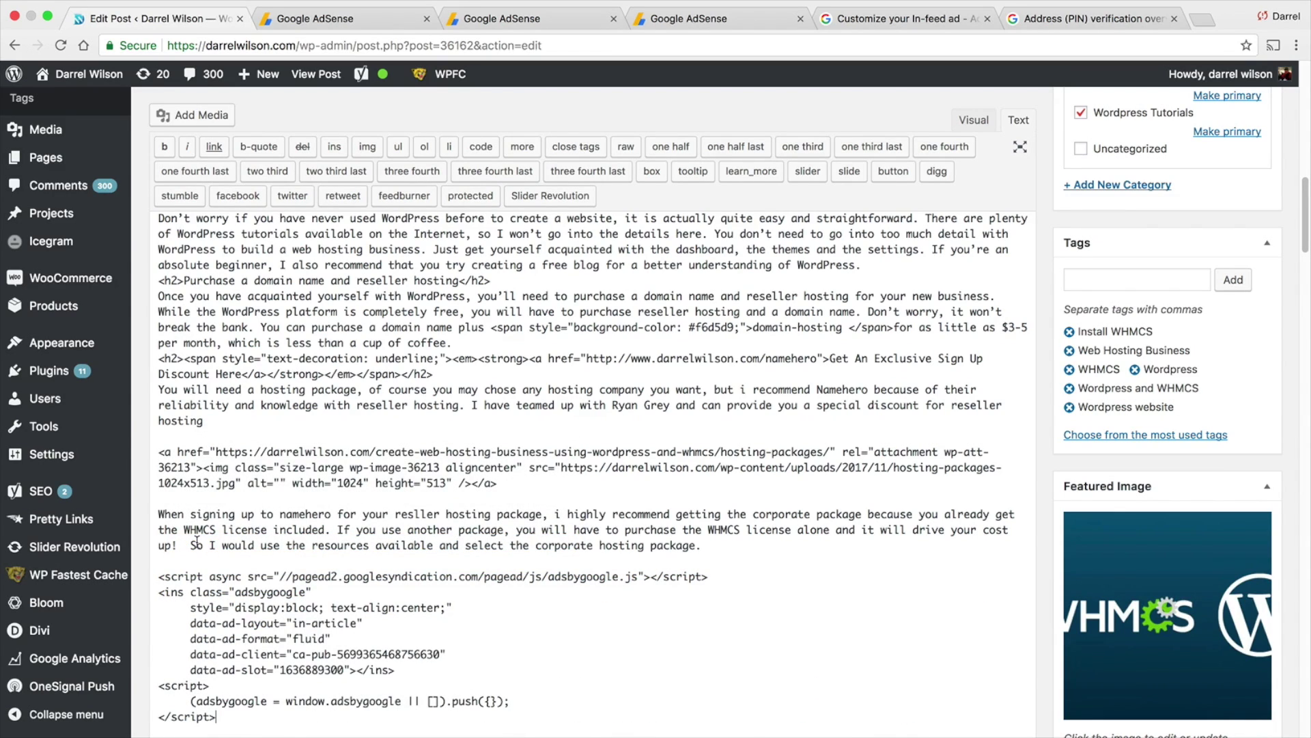
Update the WHMCS post so the new ad code is saved
{"action": "scroll", "coordinate": [197, 543], "scroll_direction": "down", "scroll_amount": 2}
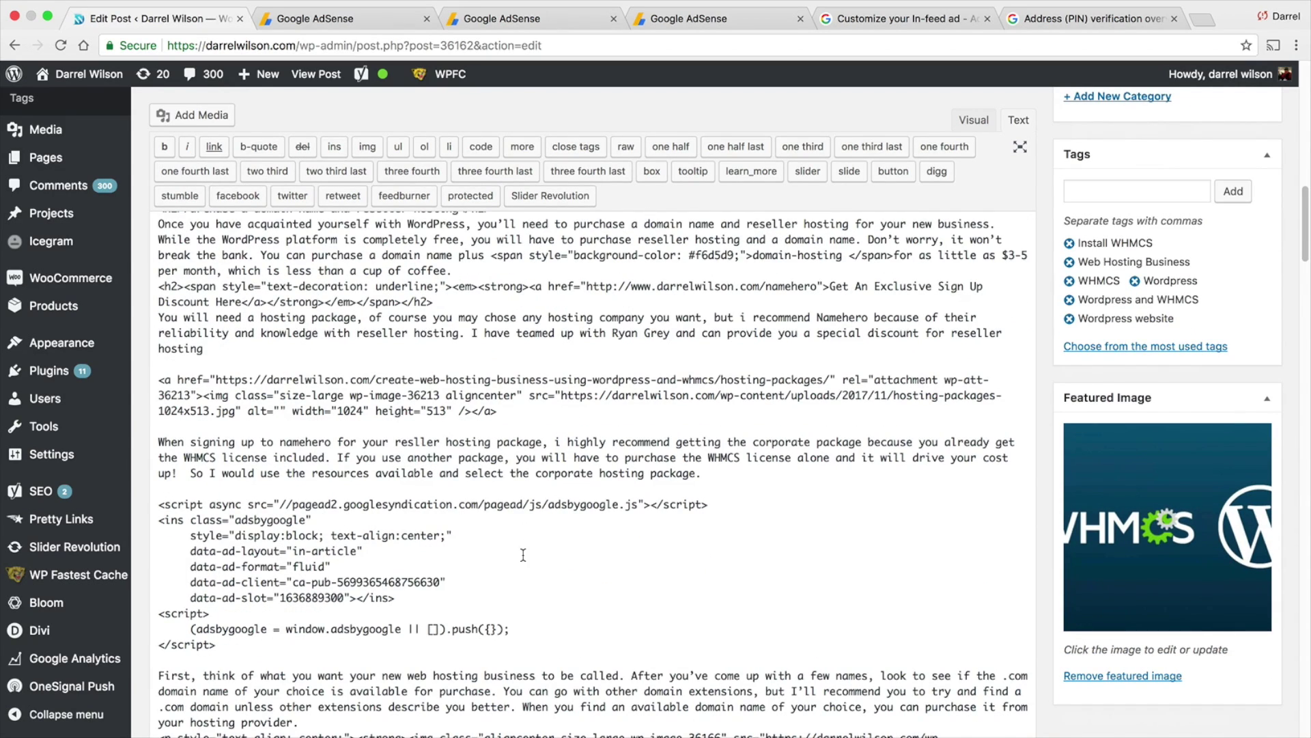
{"action": "left_click", "coordinate": [730, 476]}
{"action": "scroll", "coordinate": [843, 530], "scroll_direction": "up", "scroll_amount": 5}
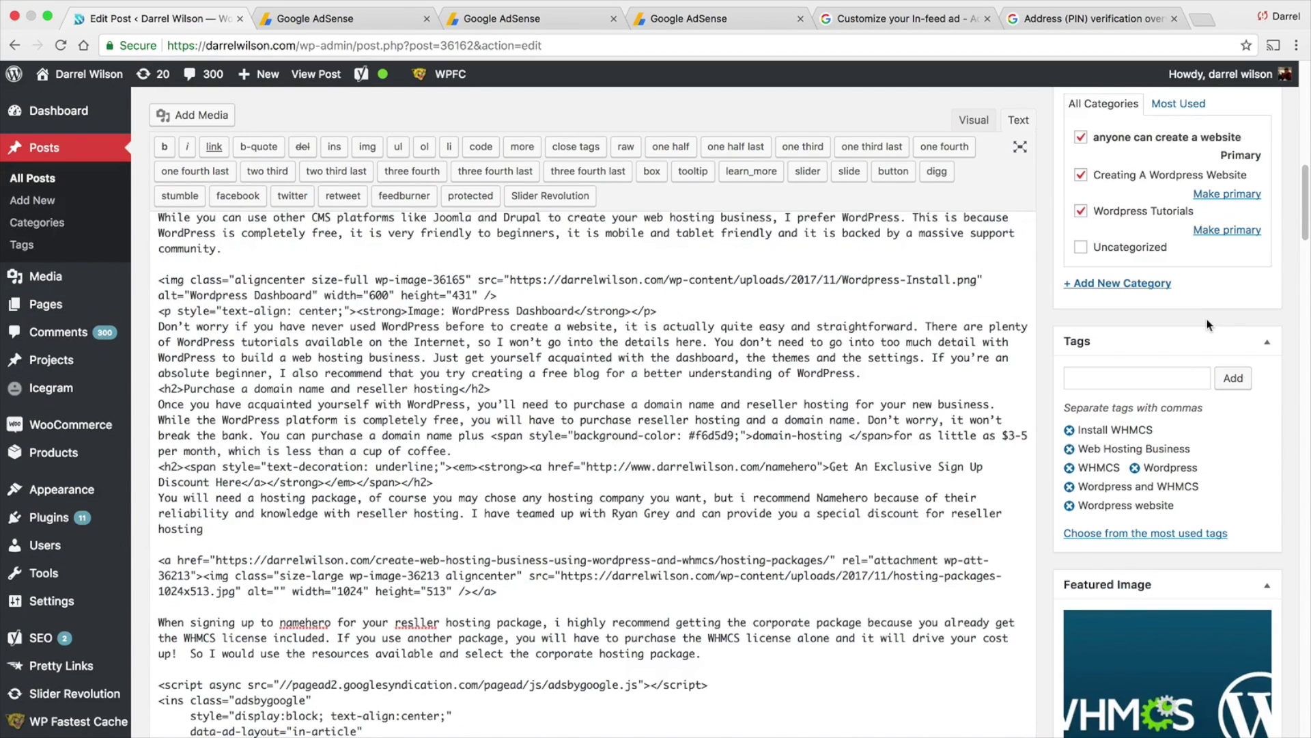
{"action": "scroll", "coordinate": [1207, 324], "scroll_direction": "up", "scroll_amount": 7}
{"action": "left_click", "coordinate": [1224, 279]}
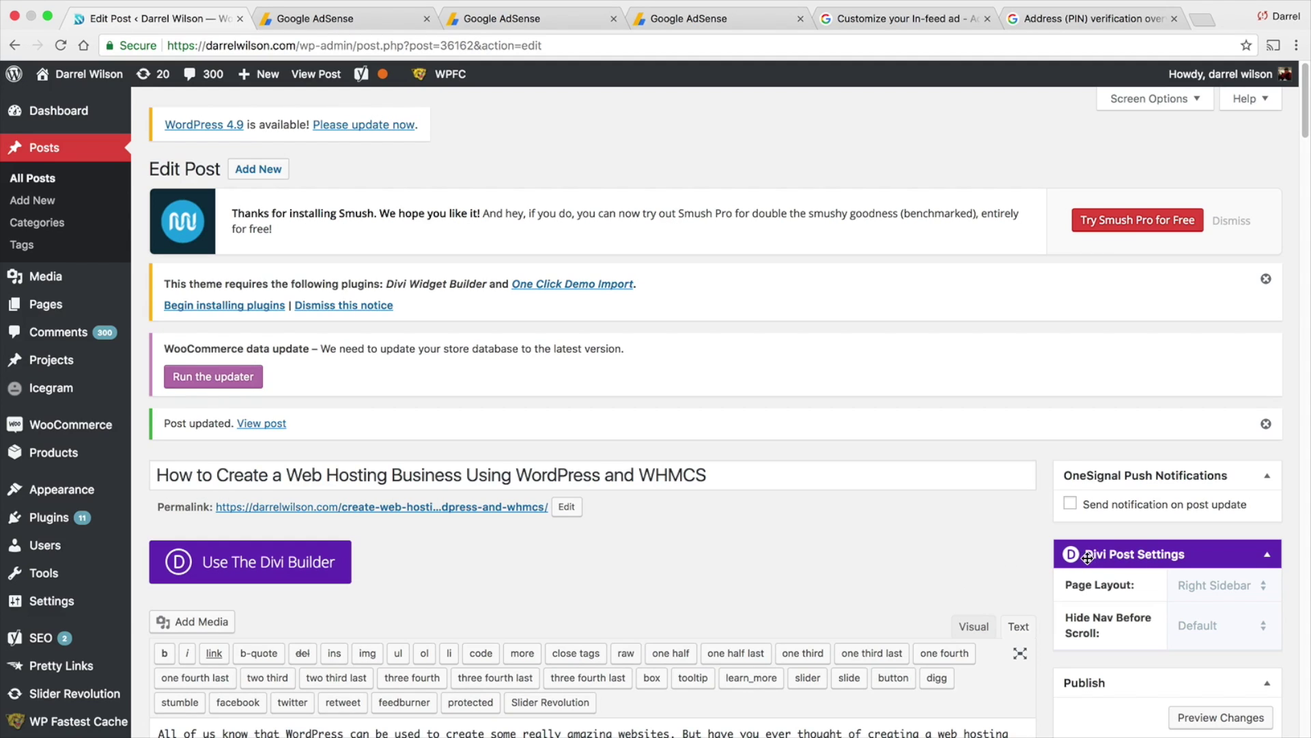
Check the pasted ad code in the Text editor, then view the live WHMCS post
{"action": "scroll", "coordinate": [941, 573], "scroll_direction": "down", "scroll_amount": 6}
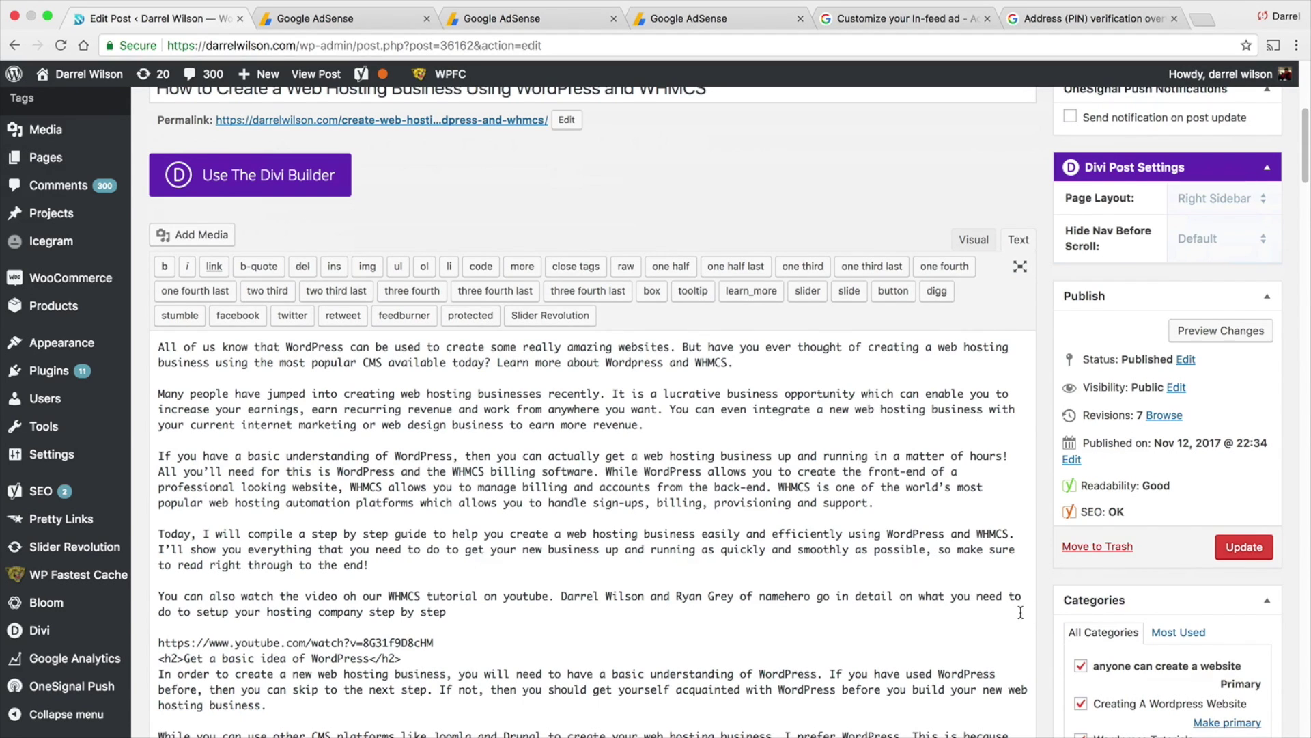
{"action": "scroll", "coordinate": [1020, 612], "scroll_direction": "down", "scroll_amount": 8}
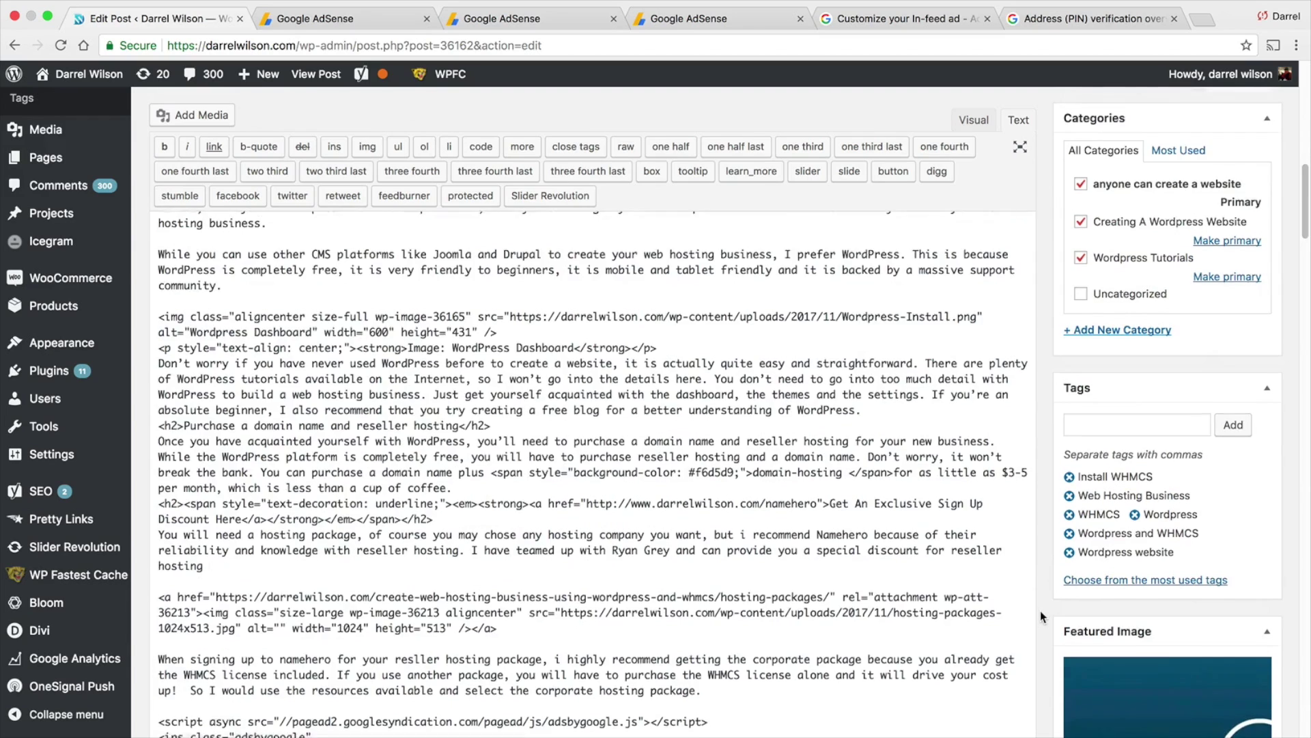
{"action": "scroll", "coordinate": [1039, 610], "scroll_direction": "down", "scroll_amount": 2}
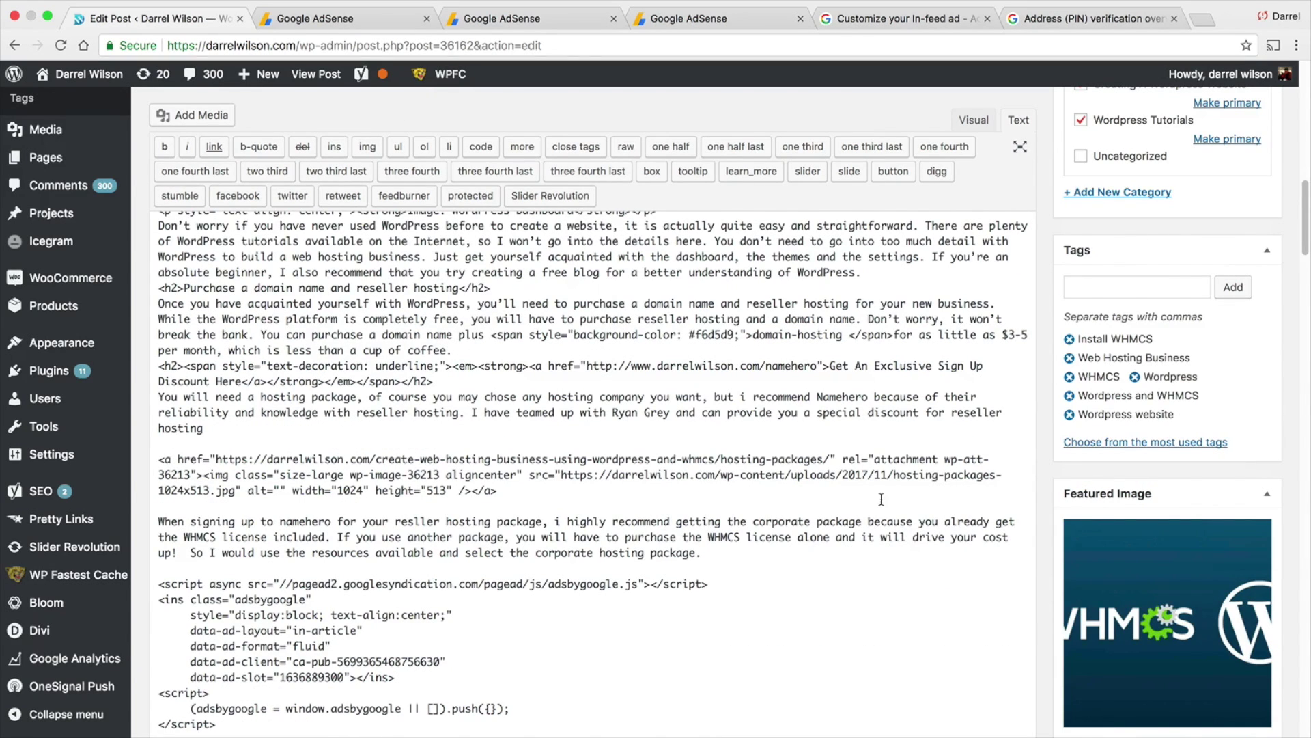
{"action": "scroll", "coordinate": [881, 500], "scroll_direction": "up", "scroll_amount": 4}
{"action": "left_click", "coordinate": [332, 76]}
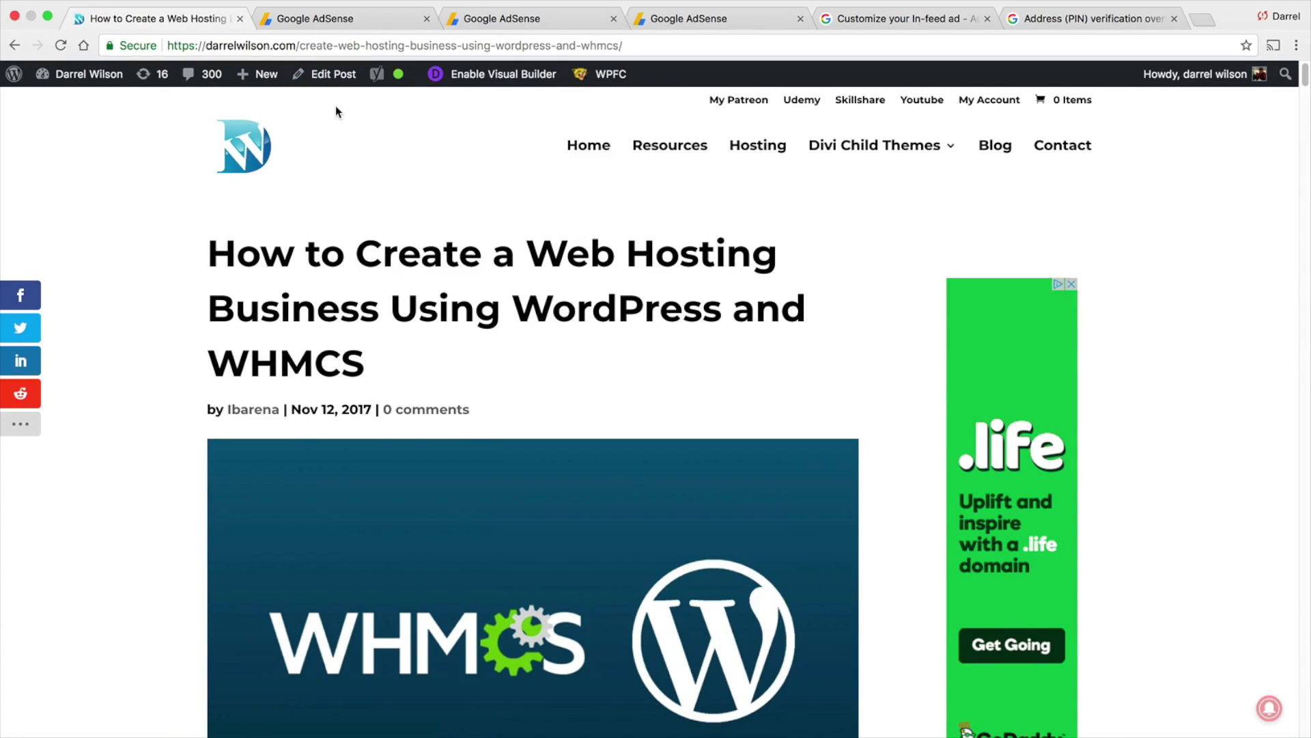
Find the in-article ad below the corporate-package paragraph, then return to the New In-article Ad tab
{"action": "scroll", "coordinate": [418, 258], "scroll_direction": "down", "scroll_amount": 8}
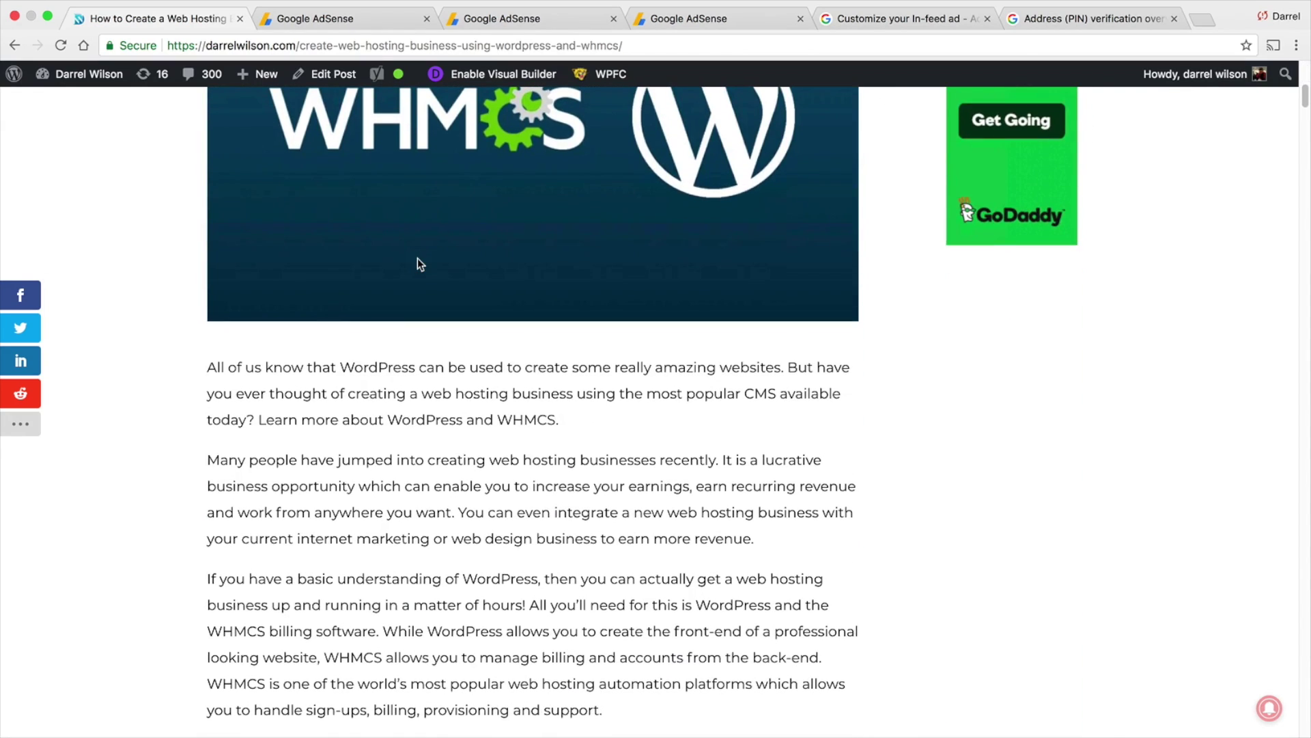
{"action": "scroll", "coordinate": [417, 259], "scroll_direction": "down", "scroll_amount": 10}
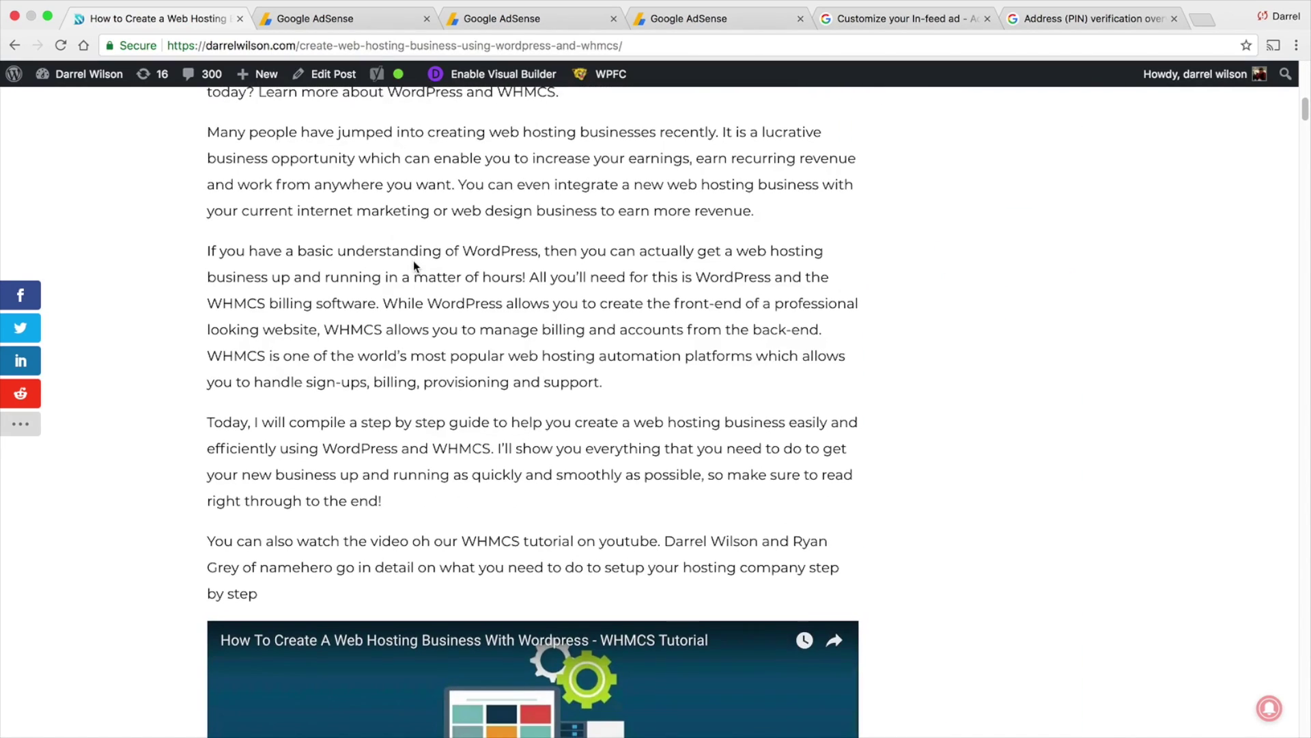
{"action": "scroll", "coordinate": [414, 264], "scroll_direction": "down", "scroll_amount": 13}
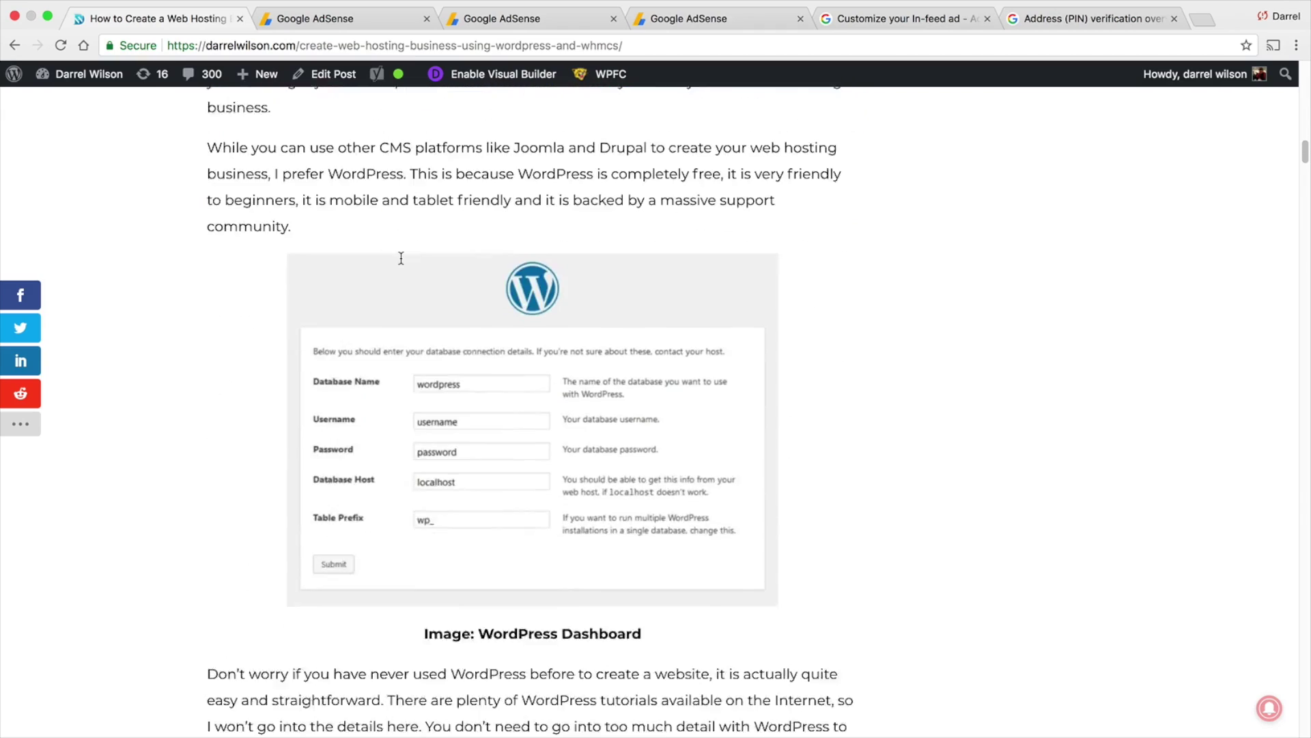
{"action": "scroll", "coordinate": [400, 257], "scroll_direction": "down", "scroll_amount": 16}
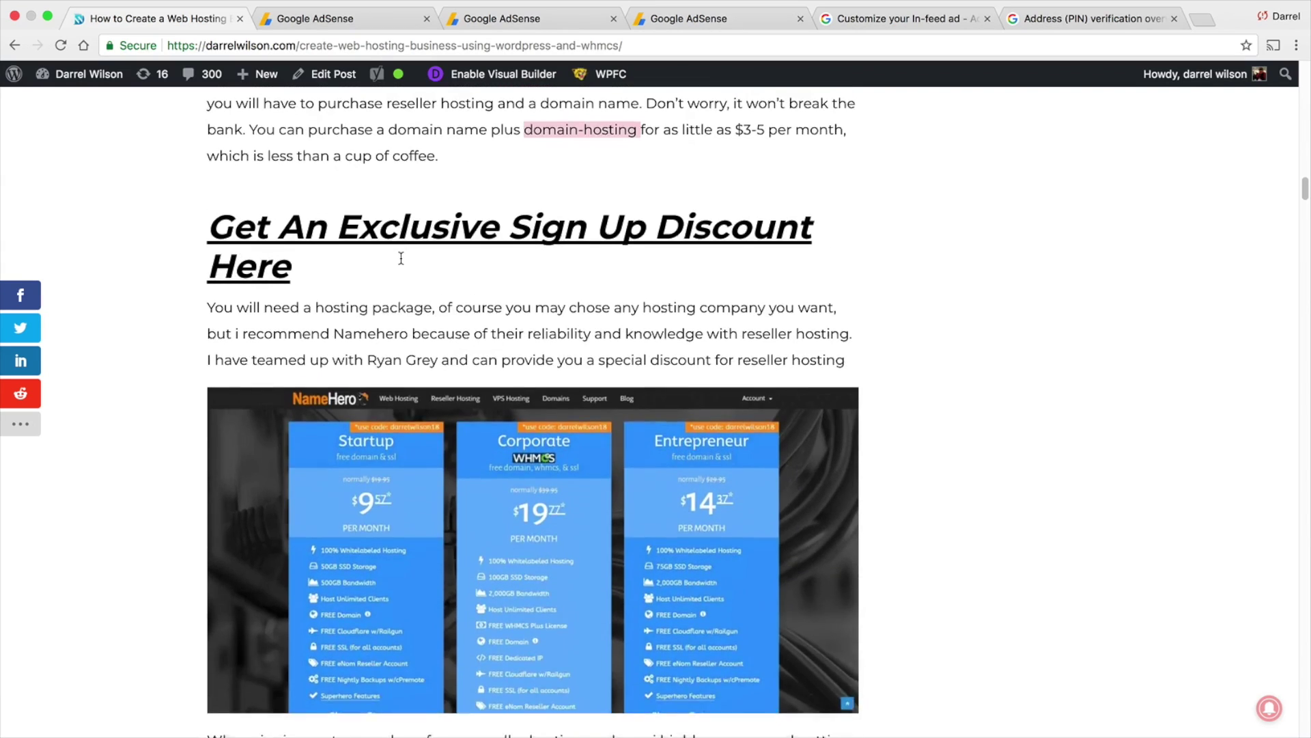
{"action": "scroll", "coordinate": [400, 257], "scroll_direction": "down", "scroll_amount": 2}
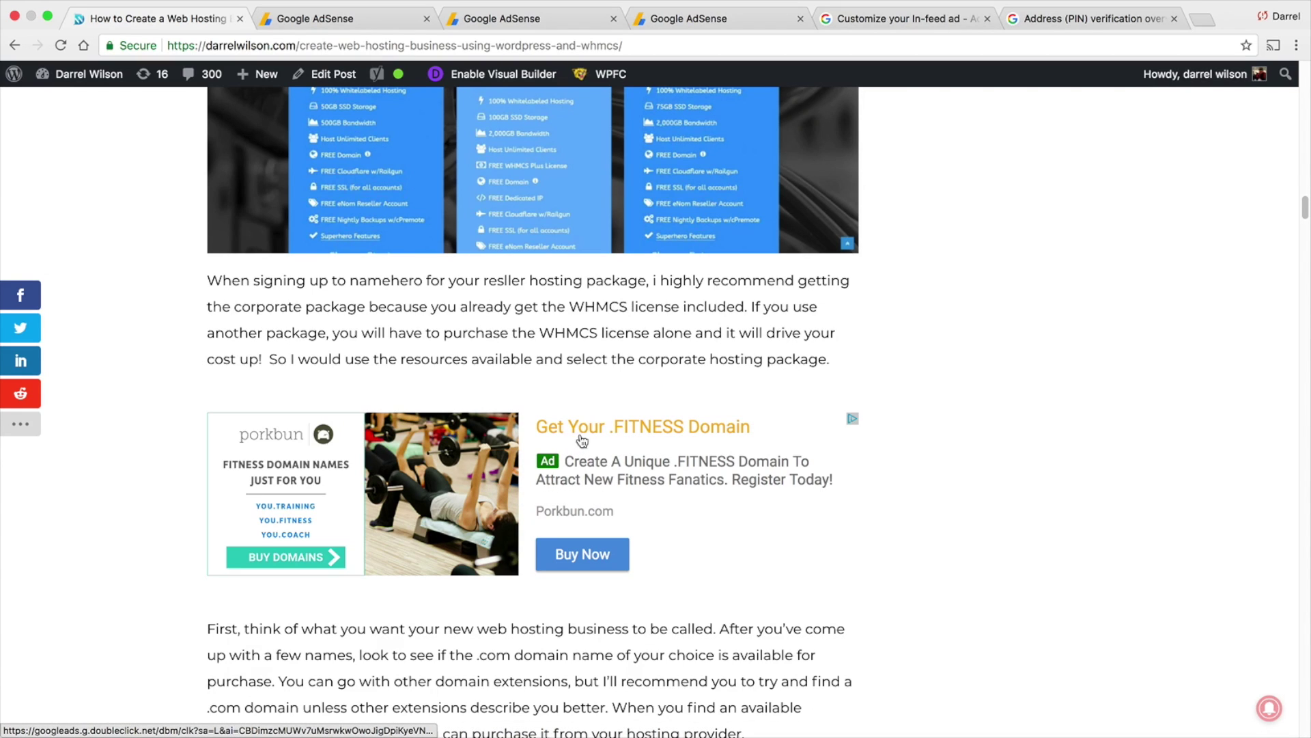
{"action": "scroll", "coordinate": [941, 437], "scroll_direction": "down", "scroll_amount": 5}
{"action": "scroll", "coordinate": [942, 435], "scroll_direction": "down", "scroll_amount": 5}
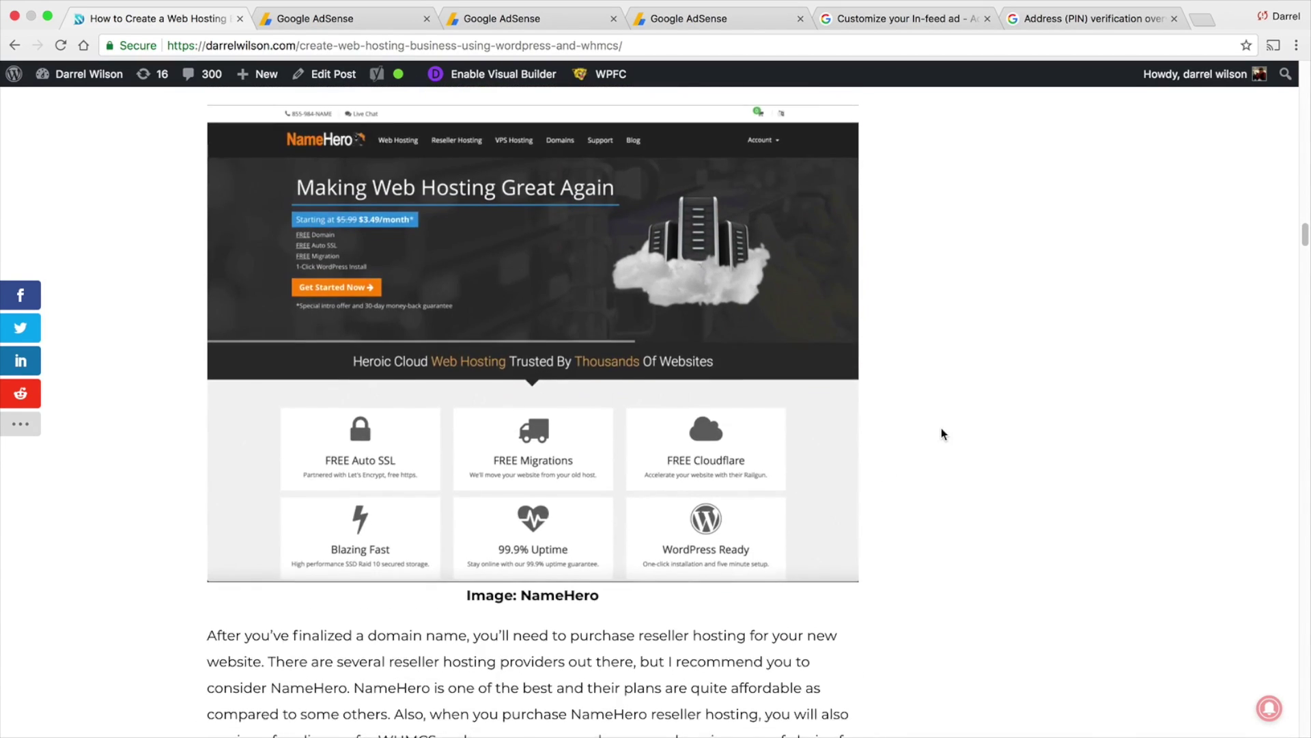
{"action": "scroll", "coordinate": [941, 435], "scroll_direction": "up", "scroll_amount": 5}
{"action": "scroll", "coordinate": [941, 437], "scroll_direction": "up", "scroll_amount": 3}
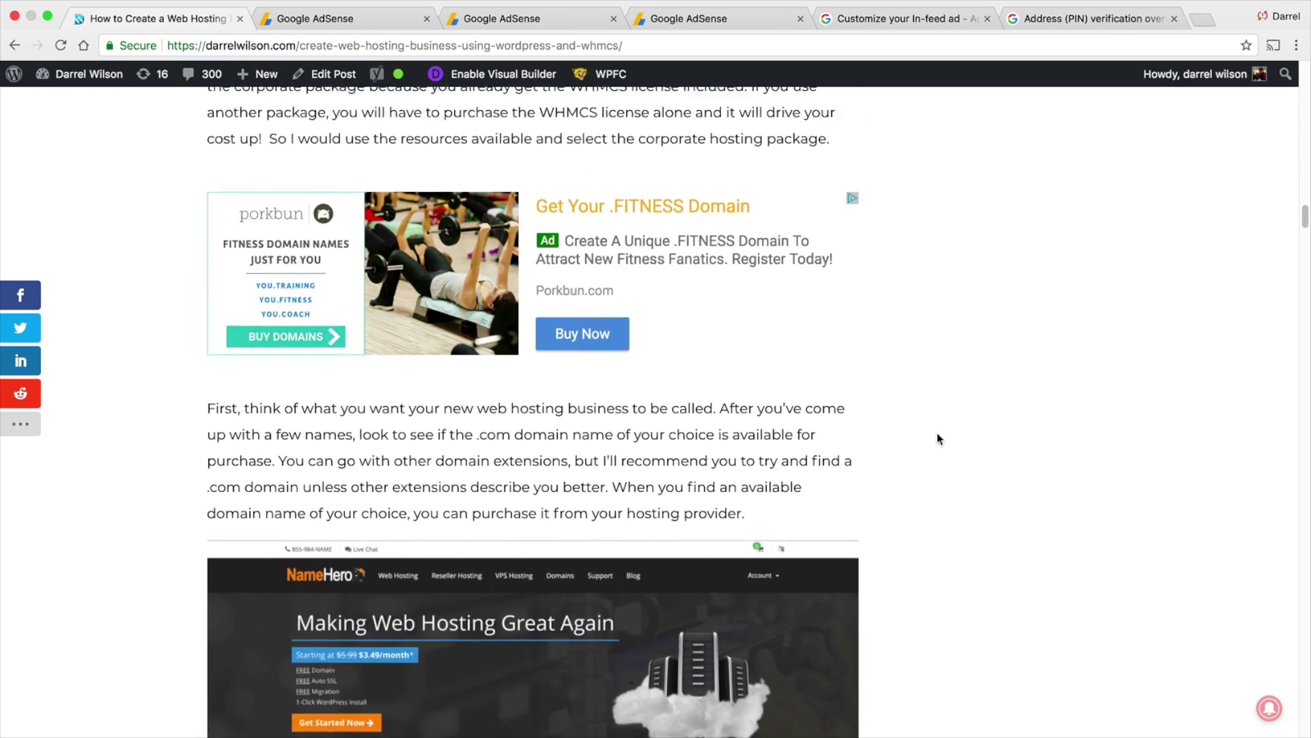
{"action": "scroll", "coordinate": [907, 471], "scroll_direction": "up", "scroll_amount": 7}
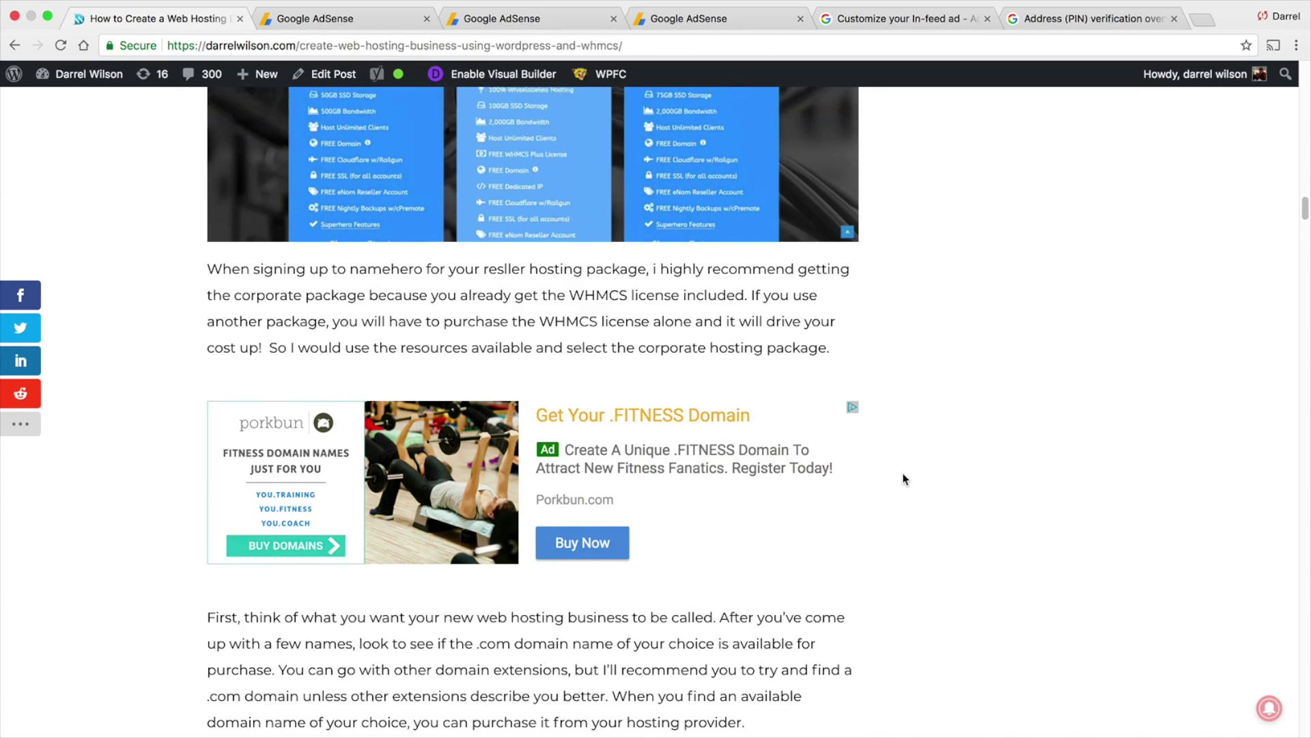
{"action": "scroll", "coordinate": [903, 478], "scroll_direction": "up", "scroll_amount": 20}
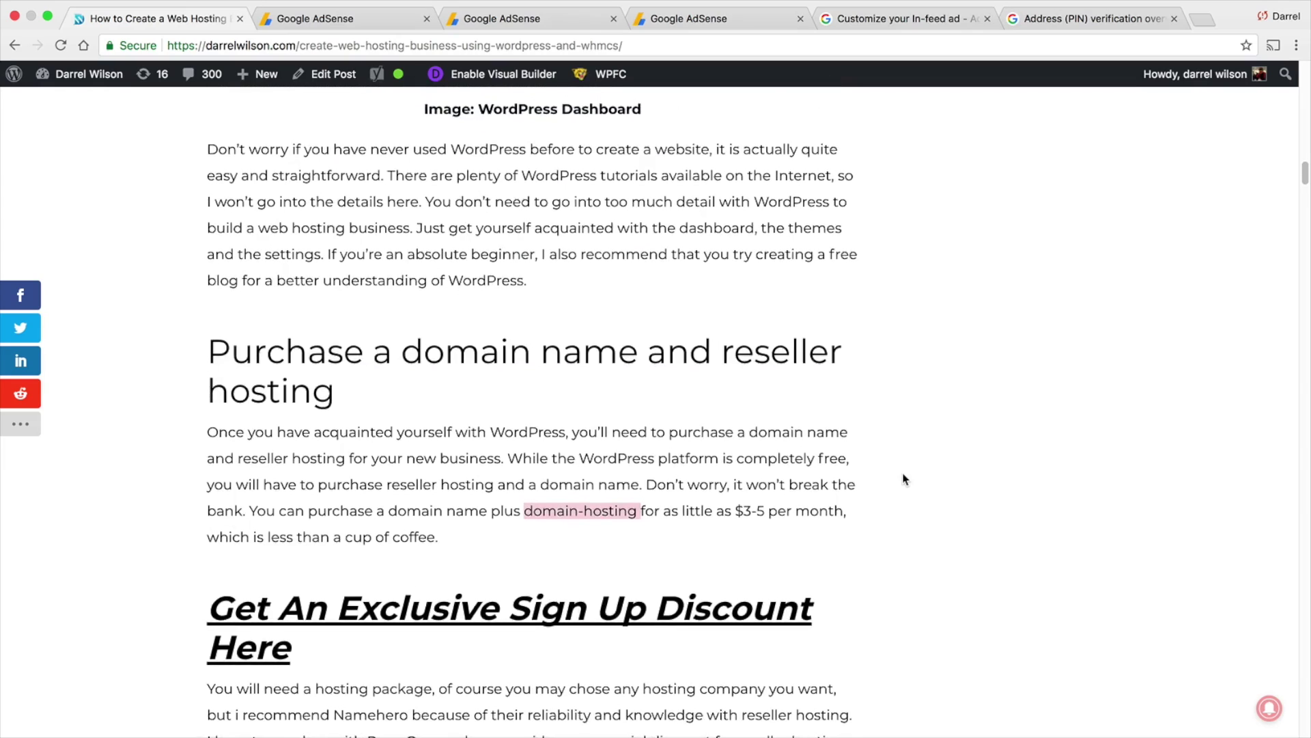
{"action": "left_click", "coordinate": [725, 22]}
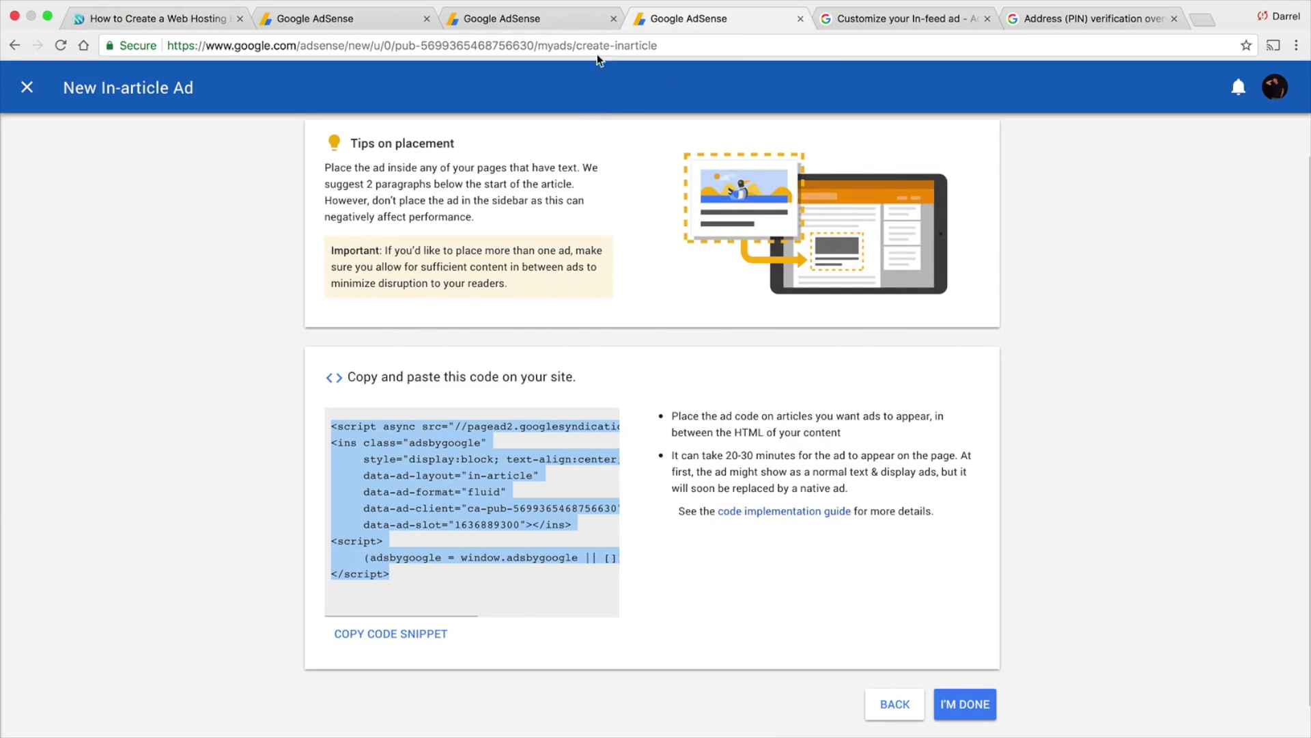
On the AdSense dashboard, close Help and show page views in the Performance reports
{"action": "left_click", "coordinate": [566, 14]}
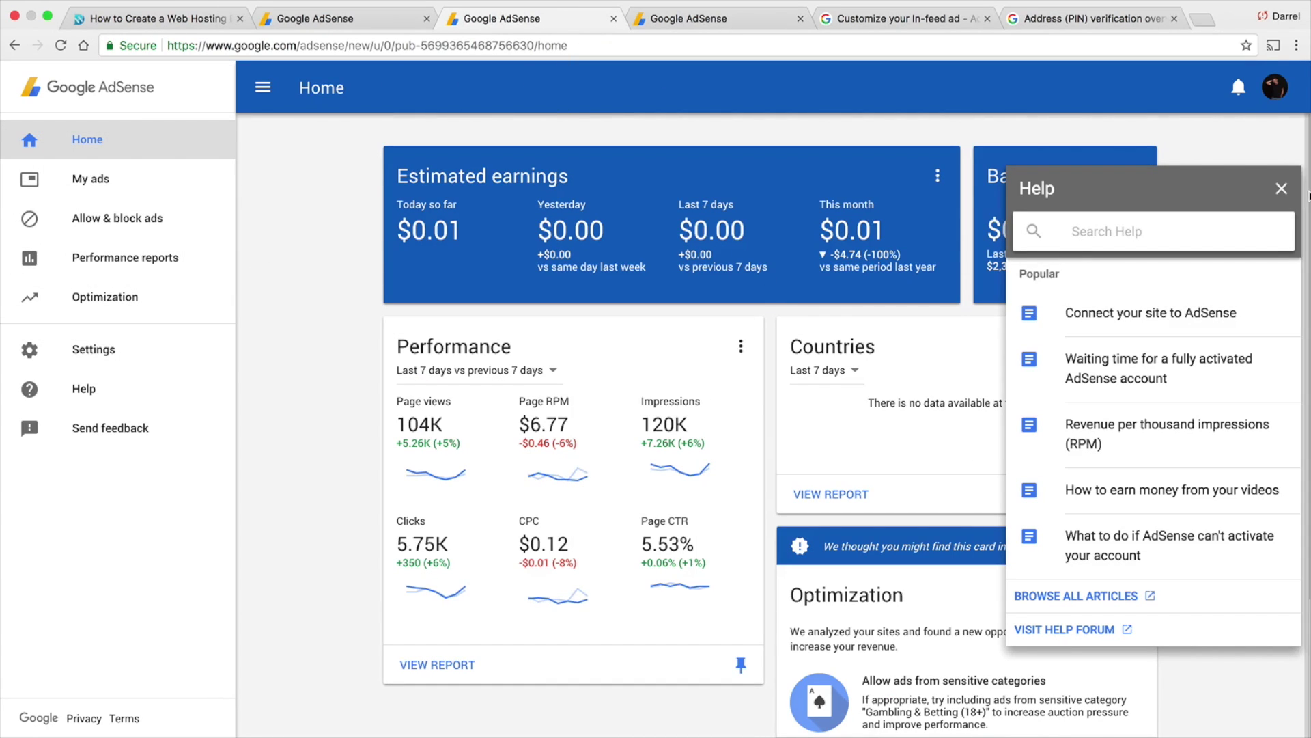
{"action": "left_click", "coordinate": [1282, 188]}
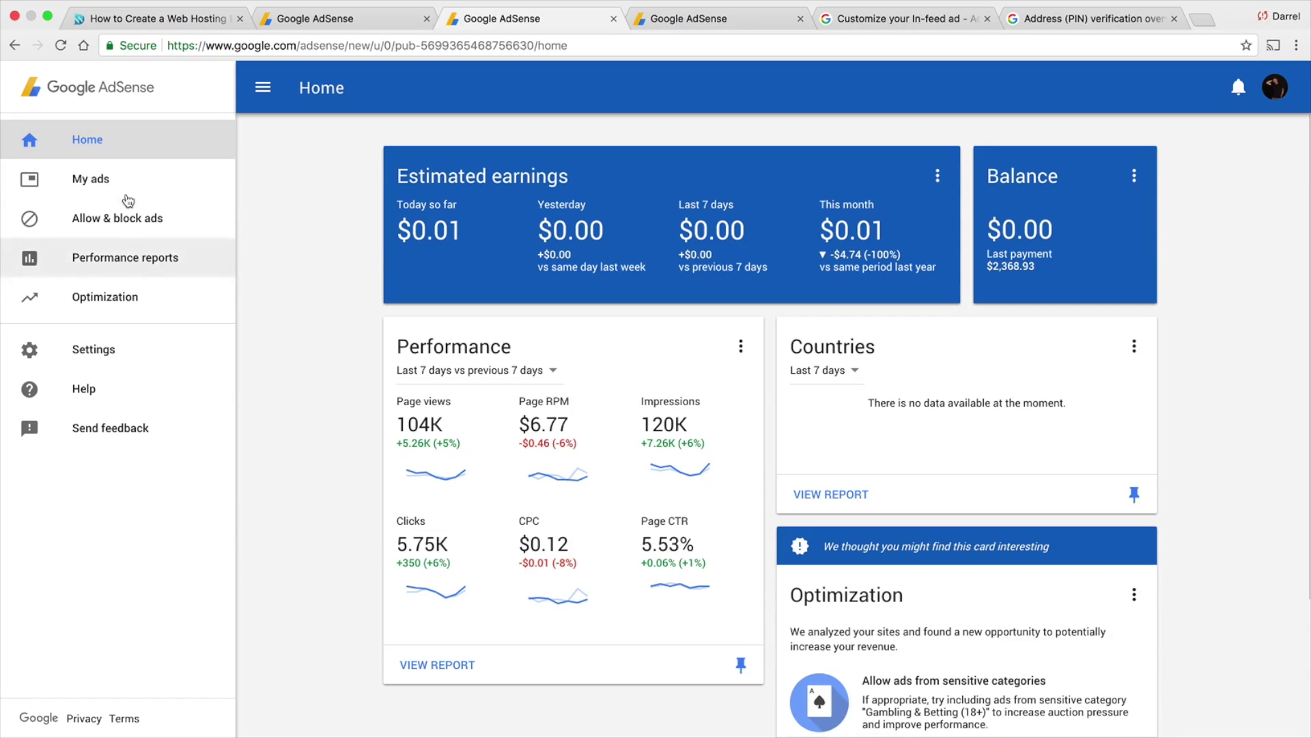
{"action": "left_click", "coordinate": [126, 259]}
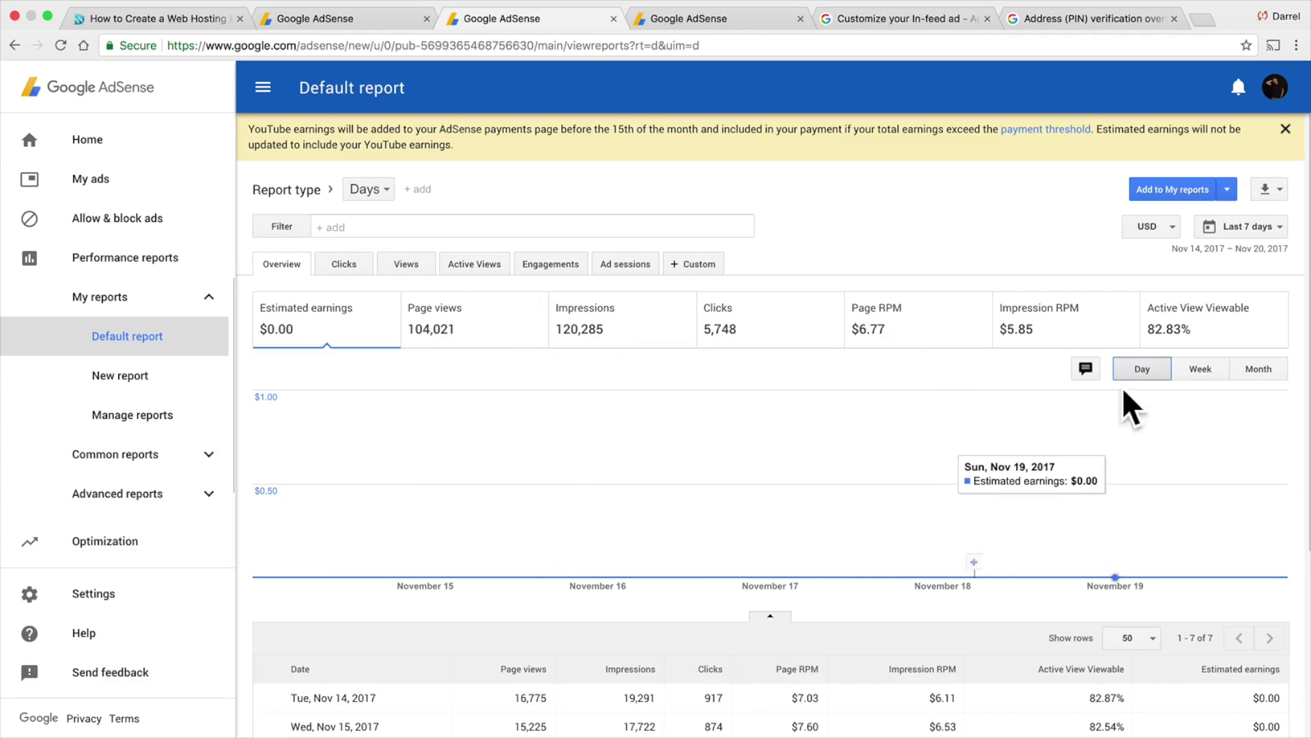
{"action": "left_click", "coordinate": [451, 329]}
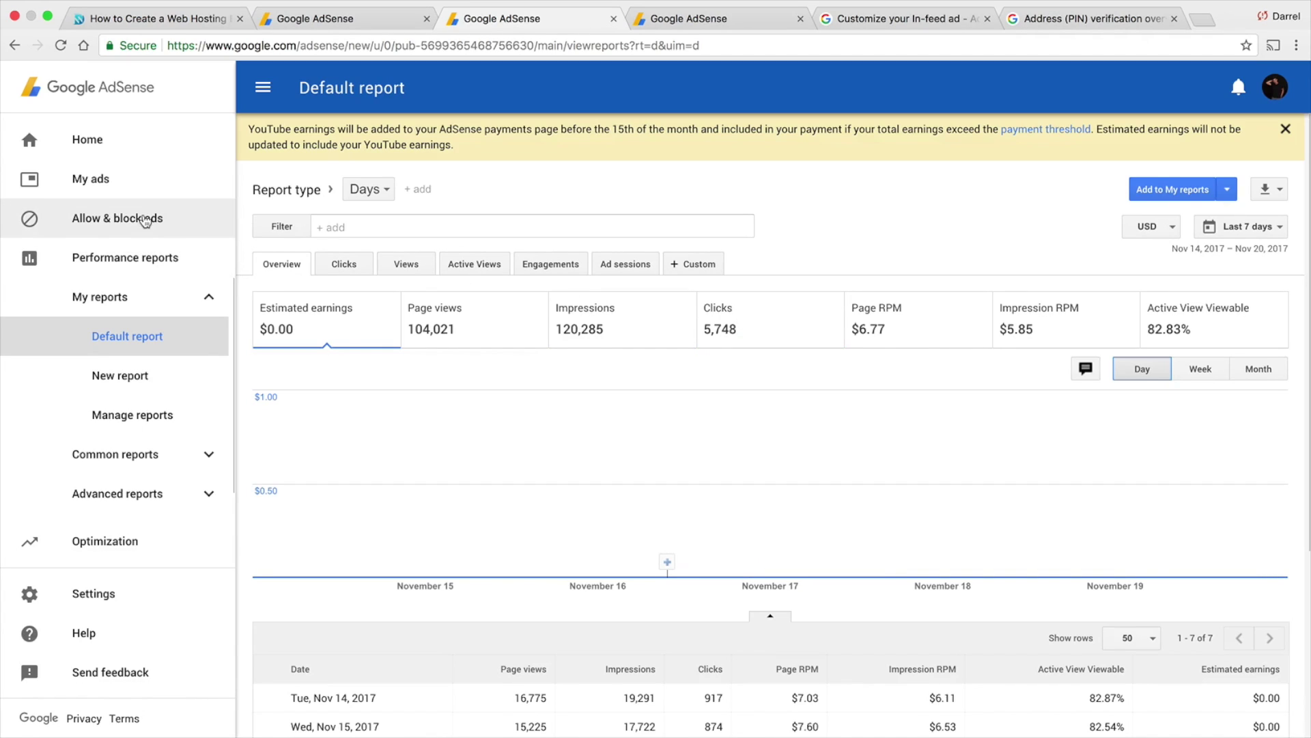
Browse Optimization, Settings and the ad units list, then return to the AdSense Home dashboard
{"action": "left_click", "coordinate": [143, 545]}
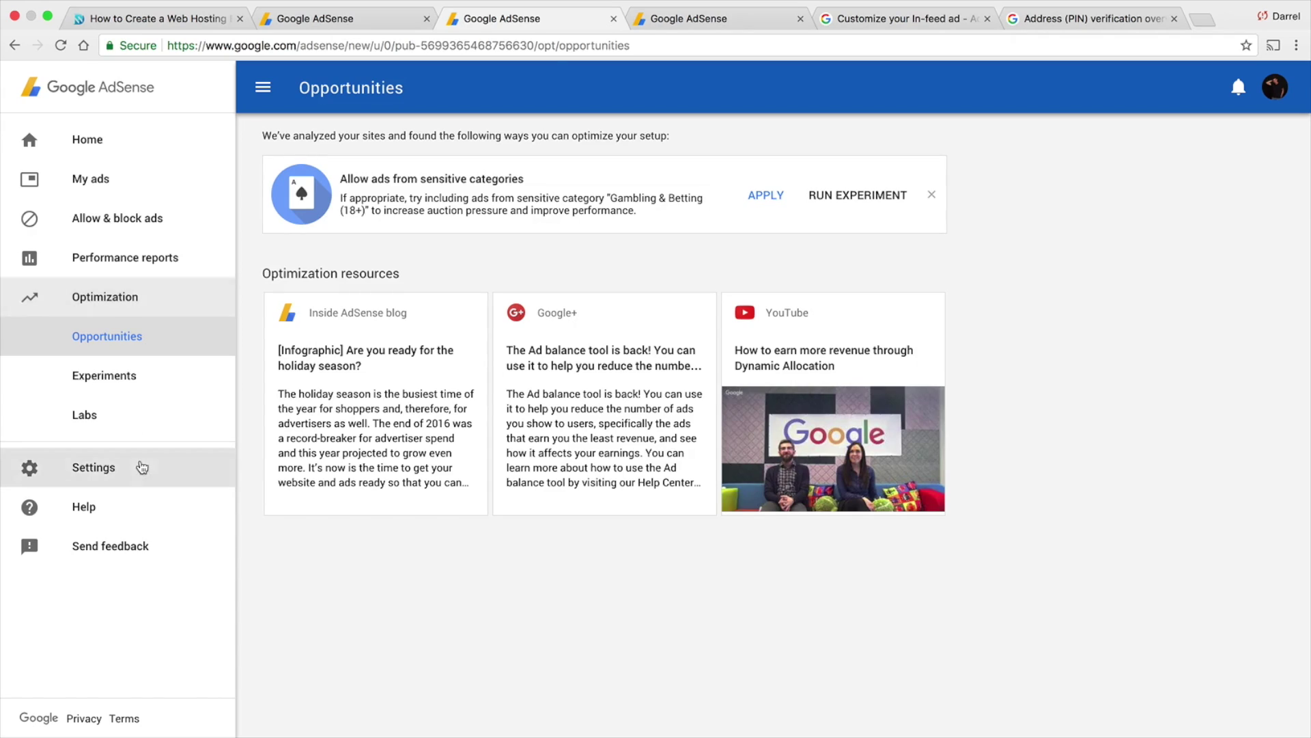
{"action": "left_click", "coordinate": [100, 465]}
{"action": "left_click", "coordinate": [129, 180]}
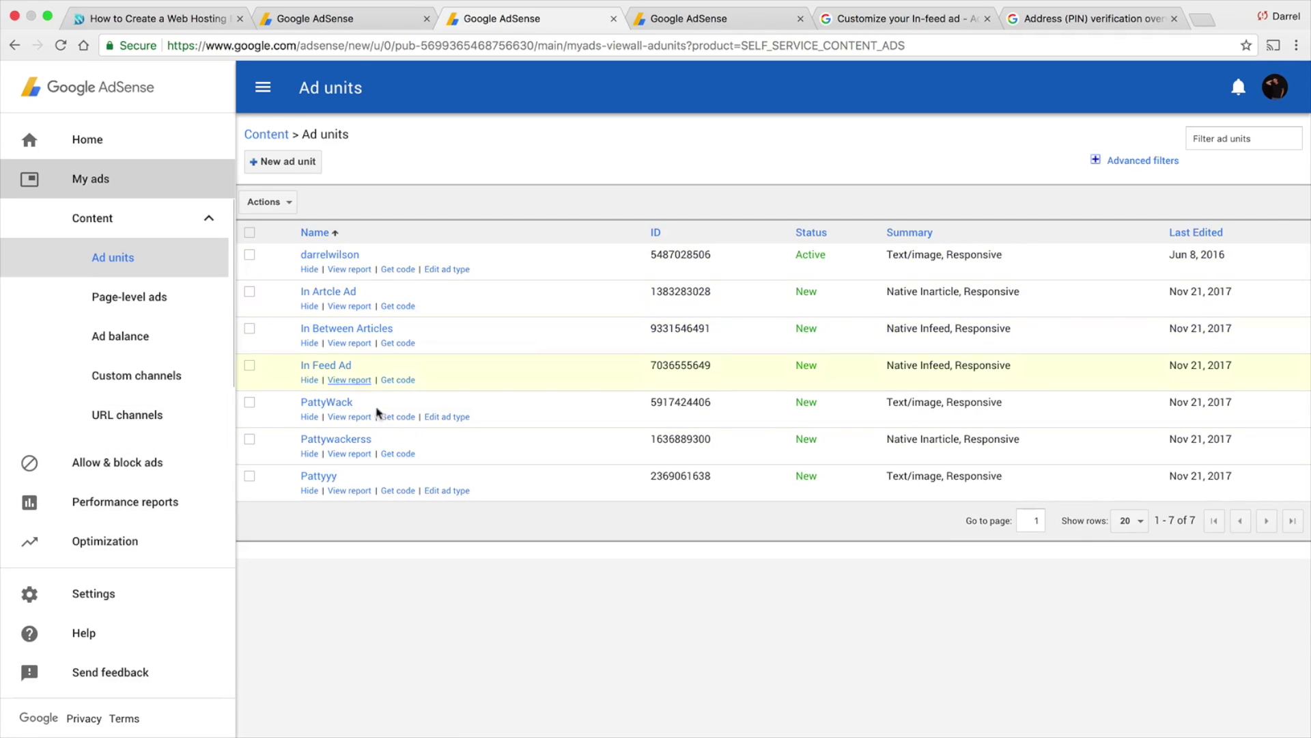
{"action": "left_click", "coordinate": [176, 140]}
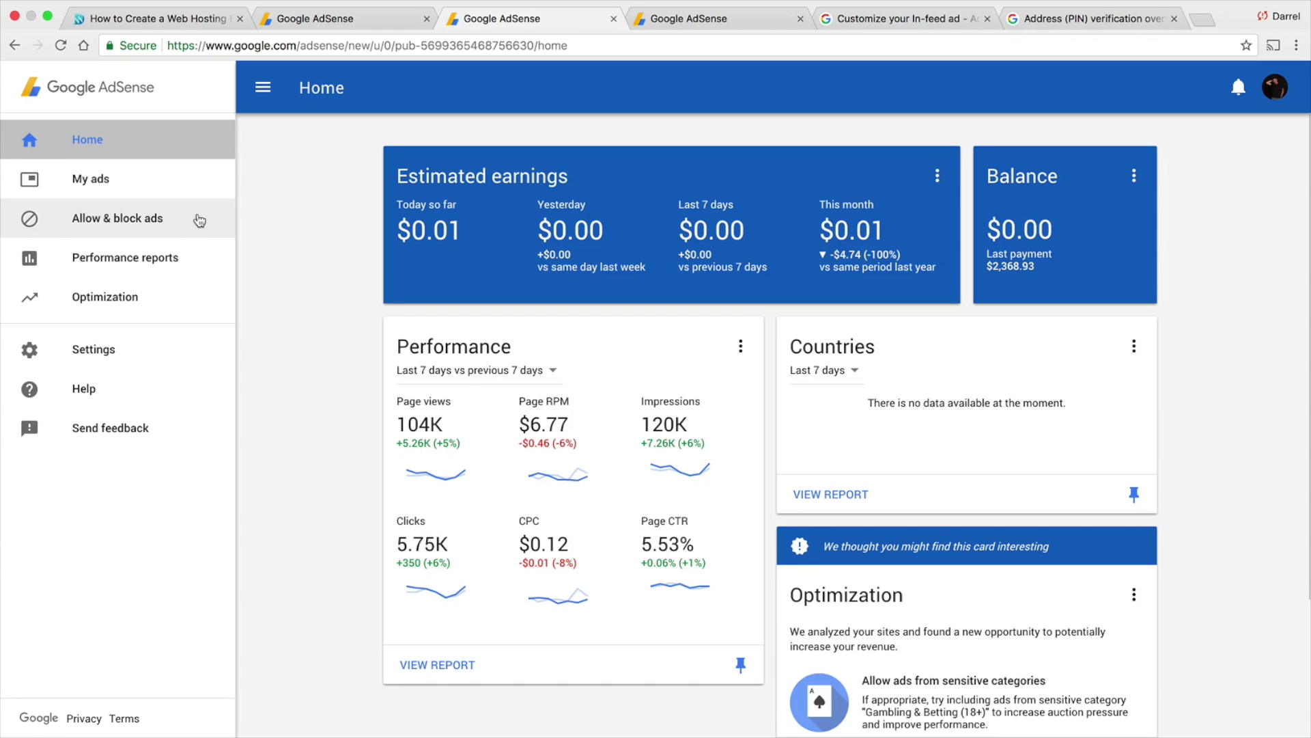
Recheck the in-article ad on the live WordPress post
{"action": "left_click", "coordinate": [164, 18]}
{"action": "scroll", "coordinate": [350, 398], "scroll_direction": "up", "scroll_amount": 3}
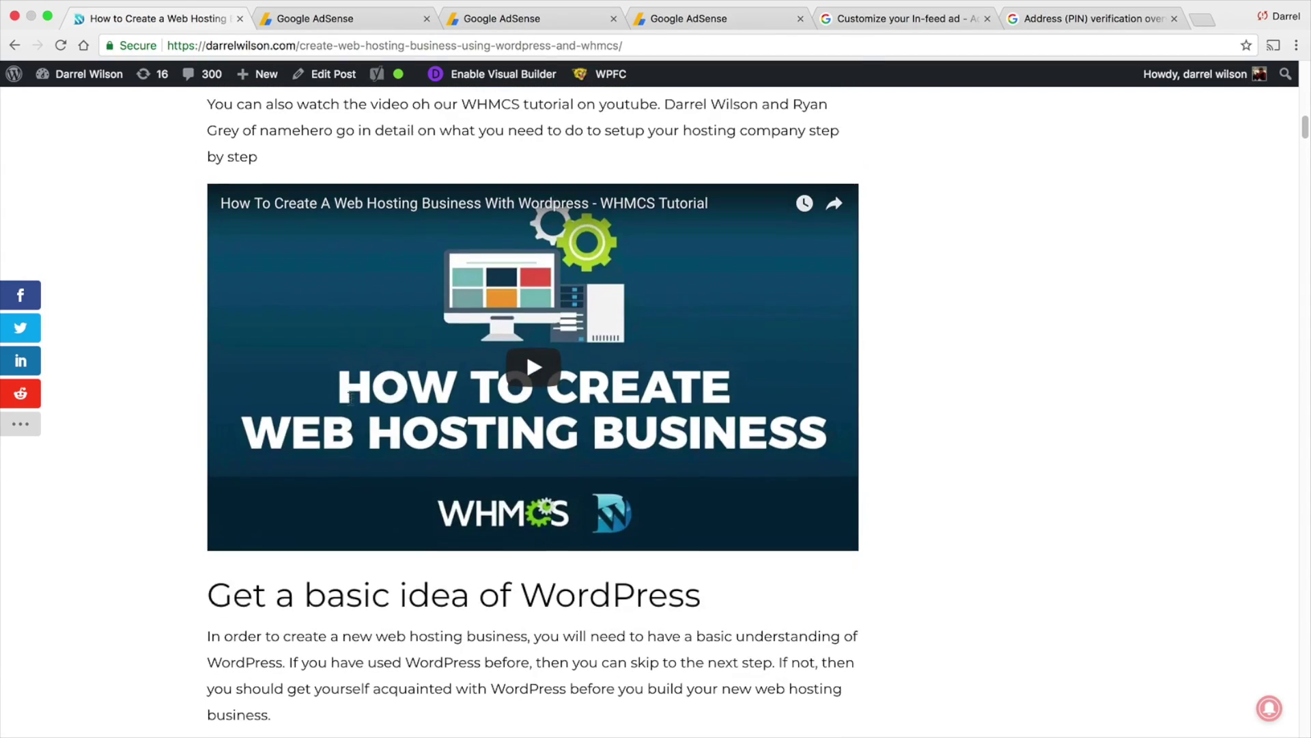
{"action": "scroll", "coordinate": [350, 398], "scroll_direction": "up", "scroll_amount": 15}
{"action": "scroll", "coordinate": [351, 400], "scroll_direction": "down", "scroll_amount": 4}
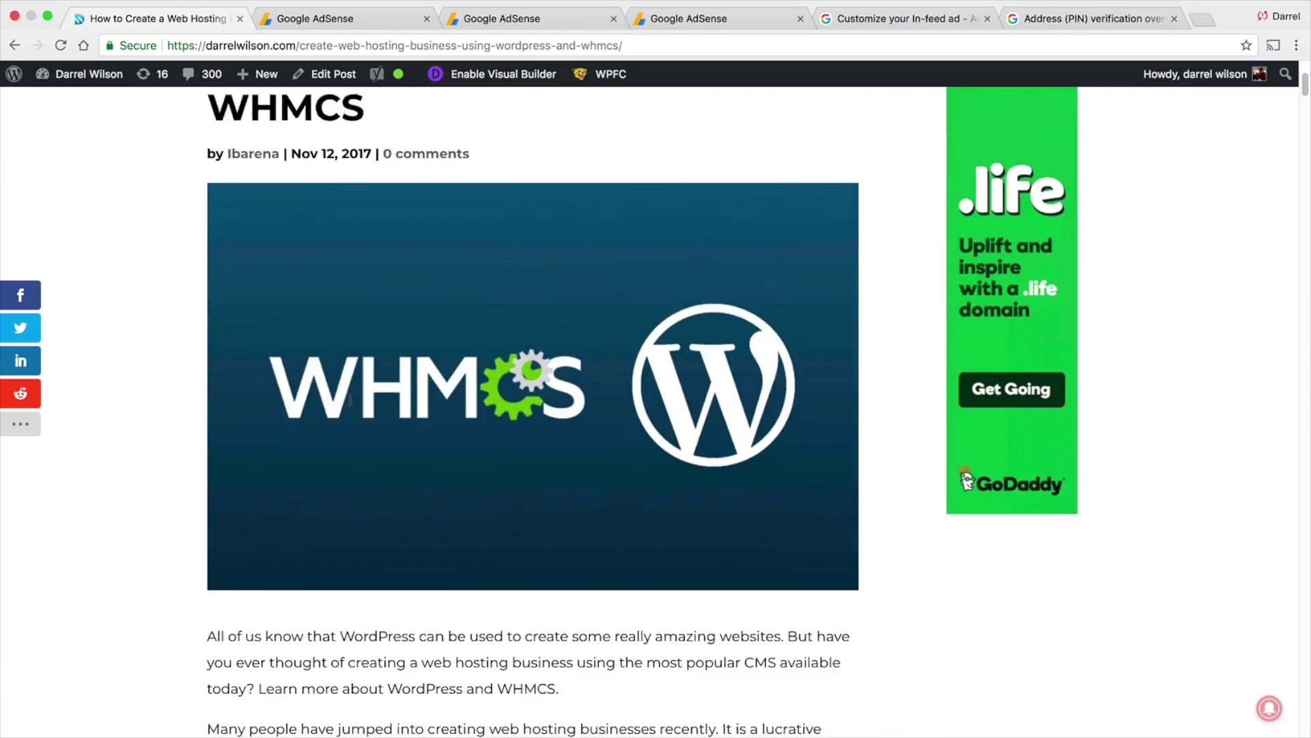
{"action": "scroll", "coordinate": [350, 400], "scroll_direction": "down", "scroll_amount": 20}
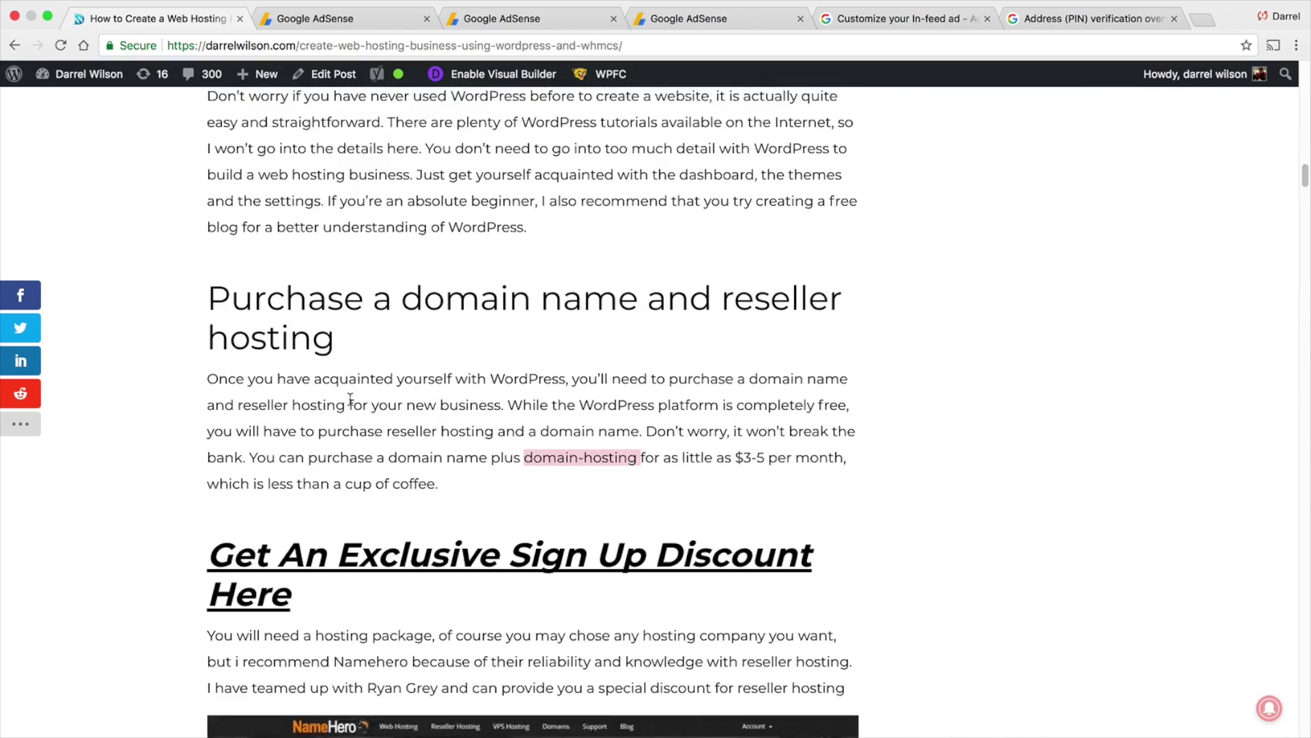
{"action": "scroll", "coordinate": [350, 399], "scroll_direction": "down", "scroll_amount": 10}
Close the AdSense Ad code dialog and go to Performance reports
{"action": "left_click", "coordinate": [342, 19]}
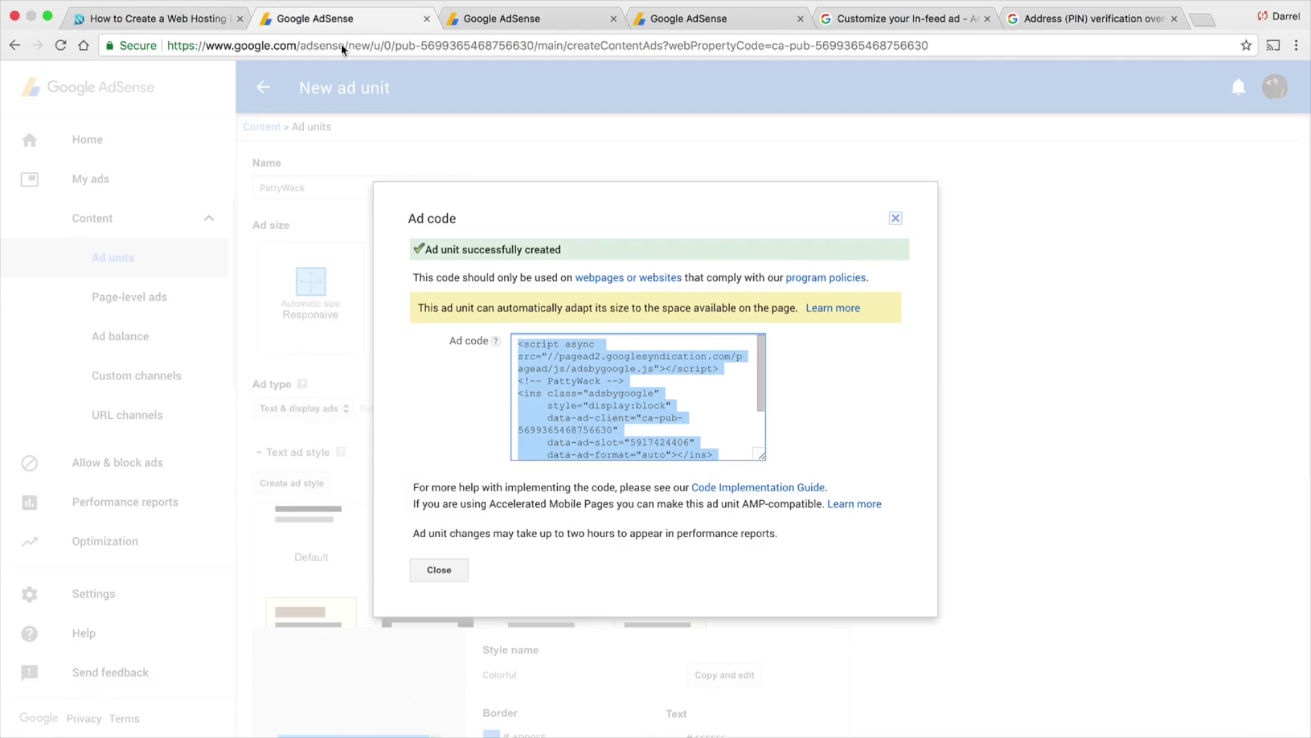
{"action": "left_click", "coordinate": [900, 218]}
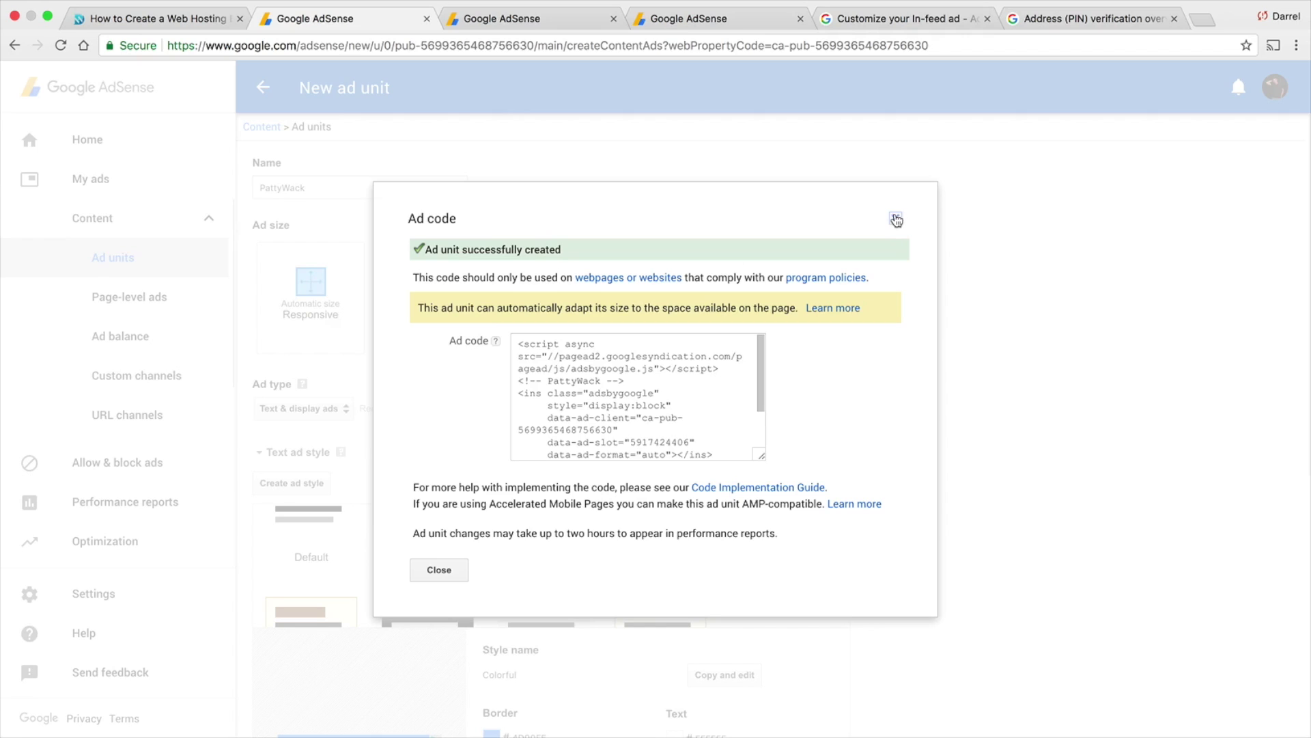
{"action": "left_click", "coordinate": [897, 220]}
{"action": "left_click", "coordinate": [151, 500]}
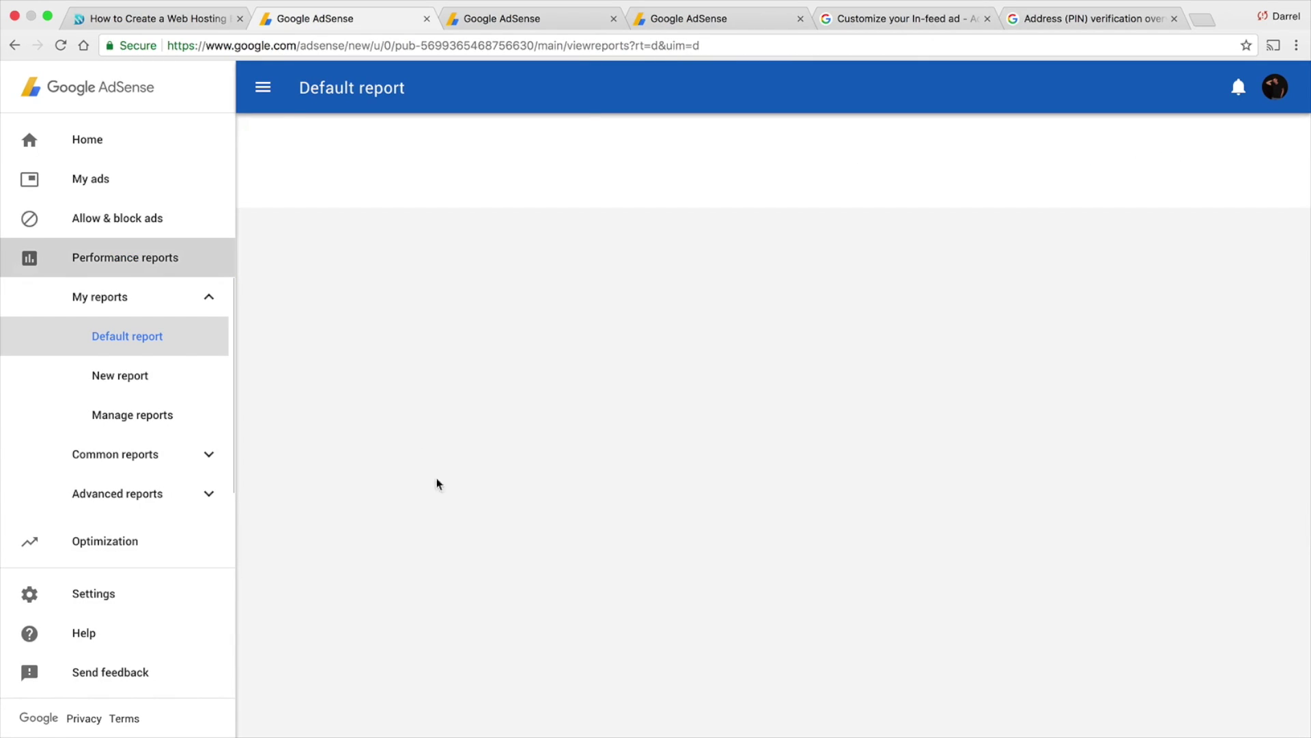